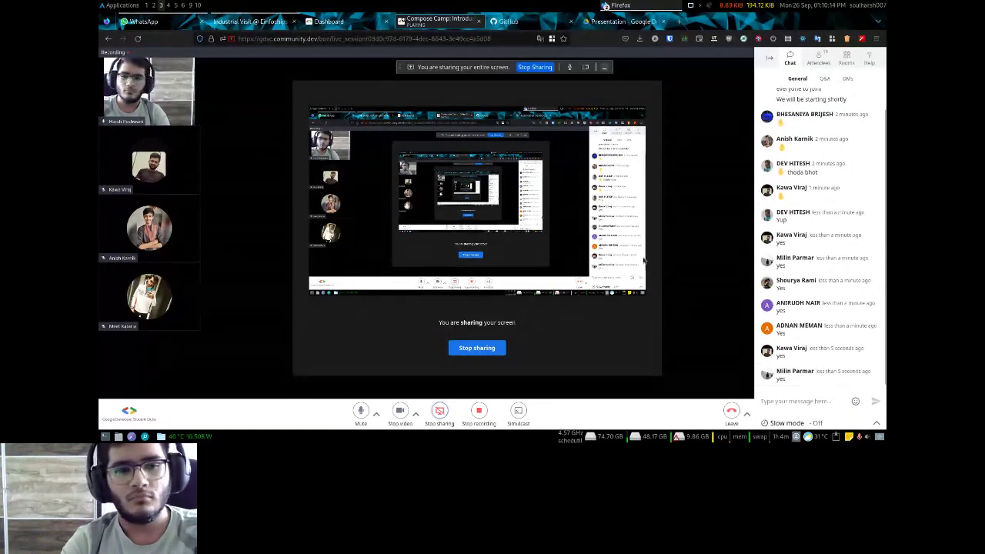
Switch from the live session to the Windows 10 virtual machine and show it in full screen
key(ctrl+alt+Left)
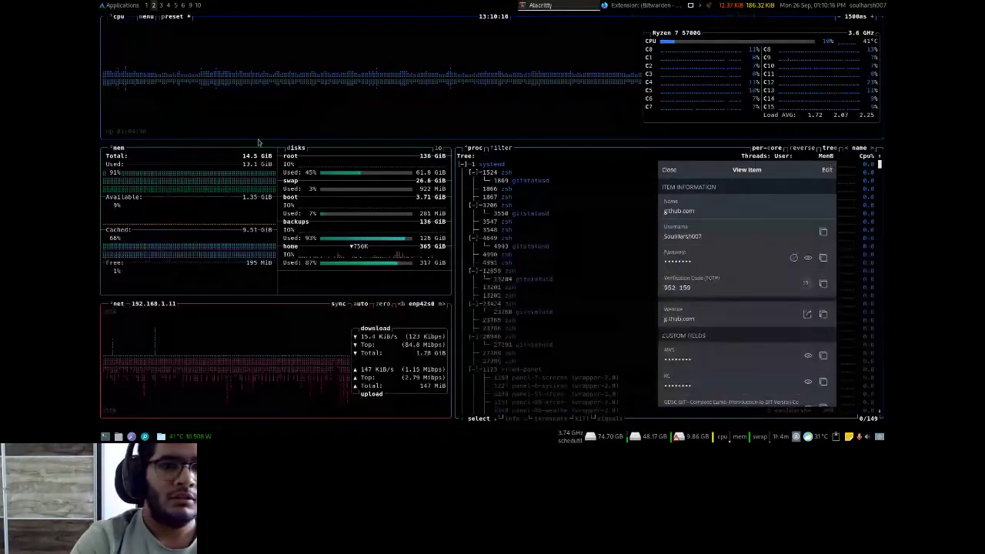
key(ctrl+alt+Left)
click(468, 187)
click(141, 21)
click(176, 38)
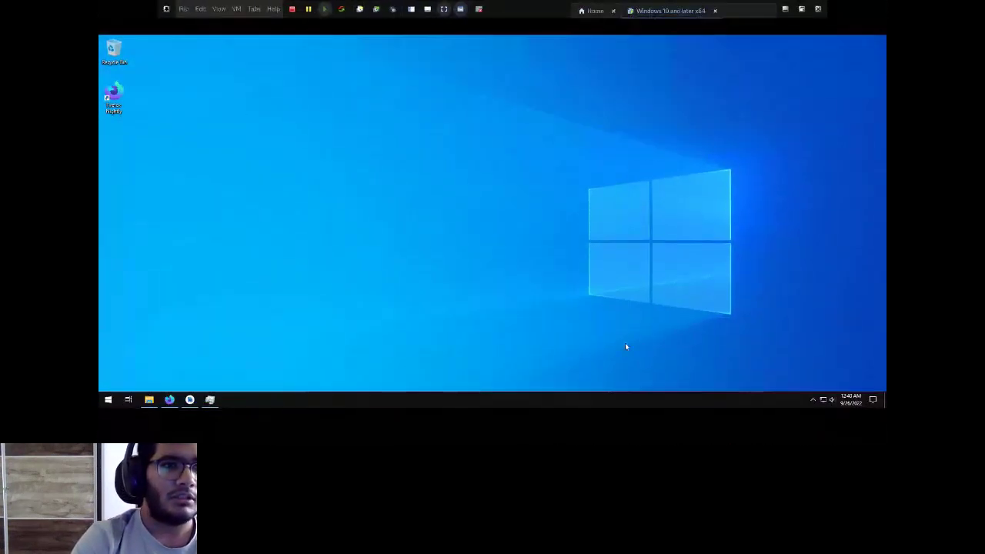
right_click(391, 158)
click(448, 183)
right_click(391, 192)
click(436, 213)
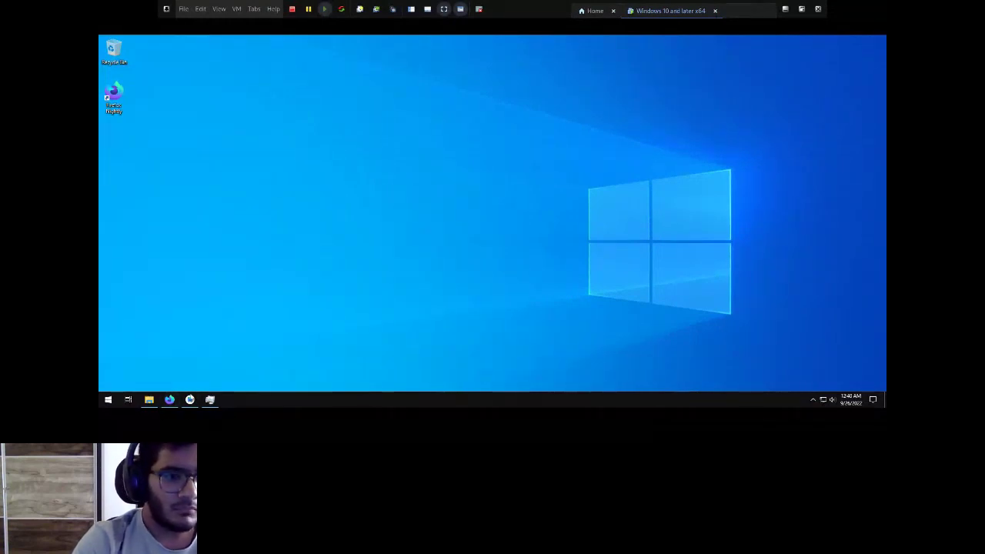
Bring up the virtual machine's Firefox window and copy the address of the Git download page for Windows
click(170, 400)
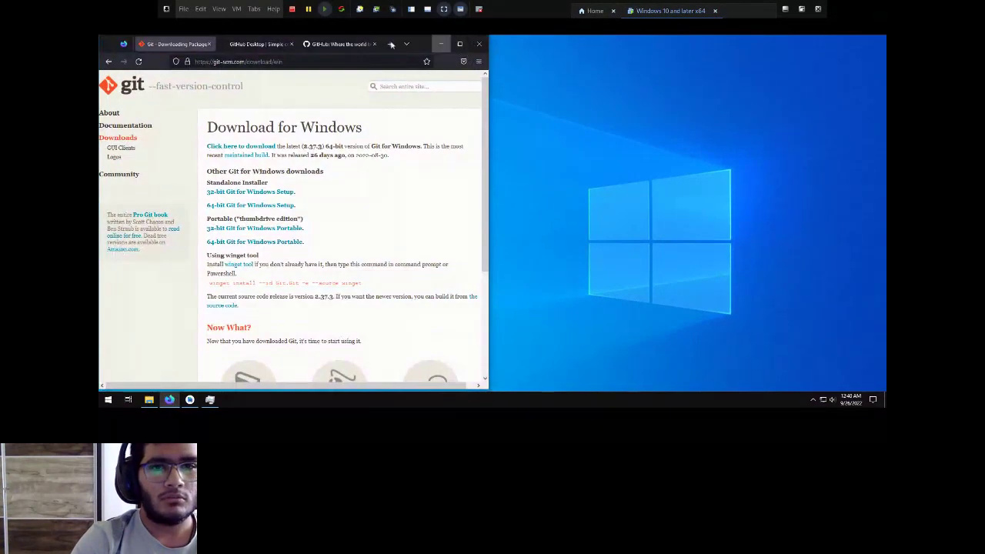
key(super+Right)
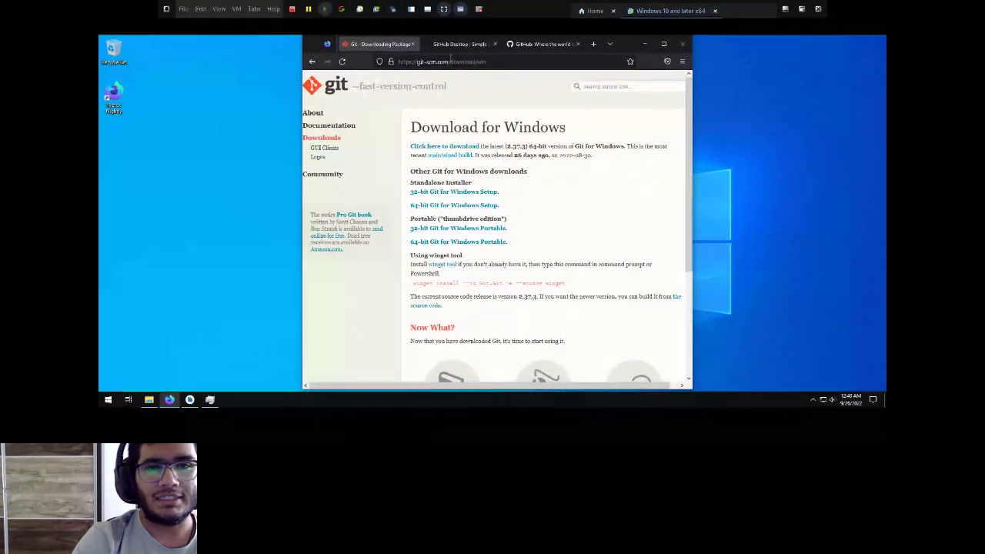
click(494, 63)
key(ctrl+c)
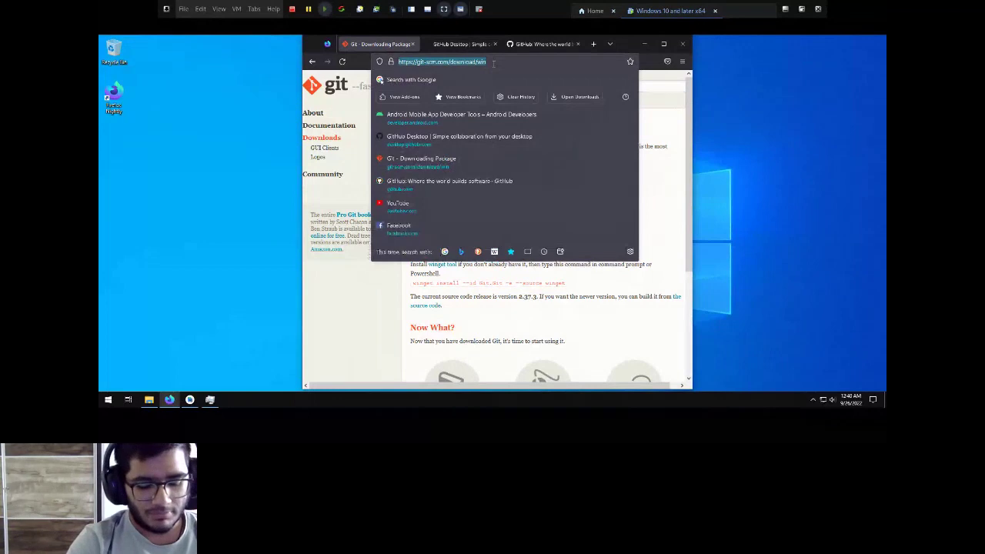
Switch to the live session and send the git-scm.com/download/win link in the general chat
key(super+2)
key(super+3)
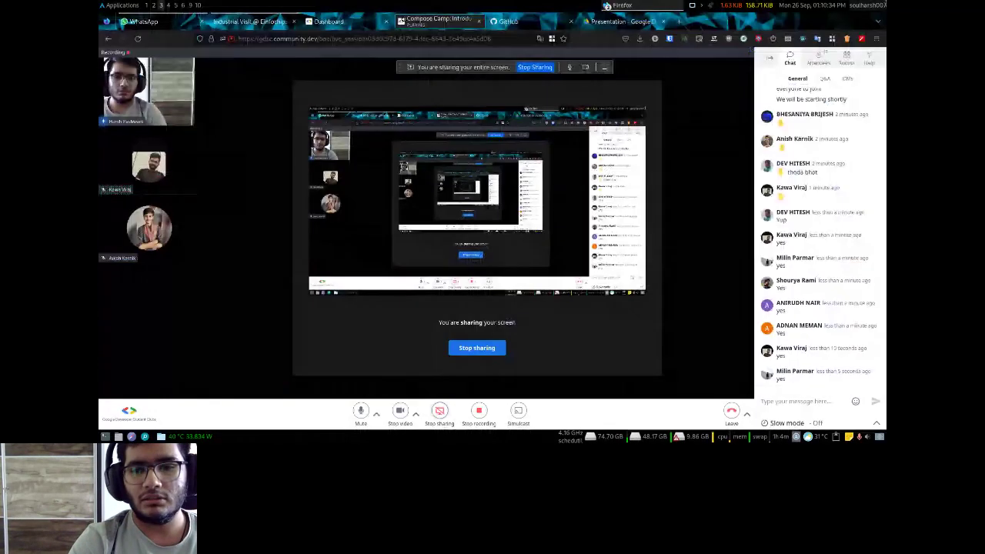
click(797, 401)
key(ctrl+v)
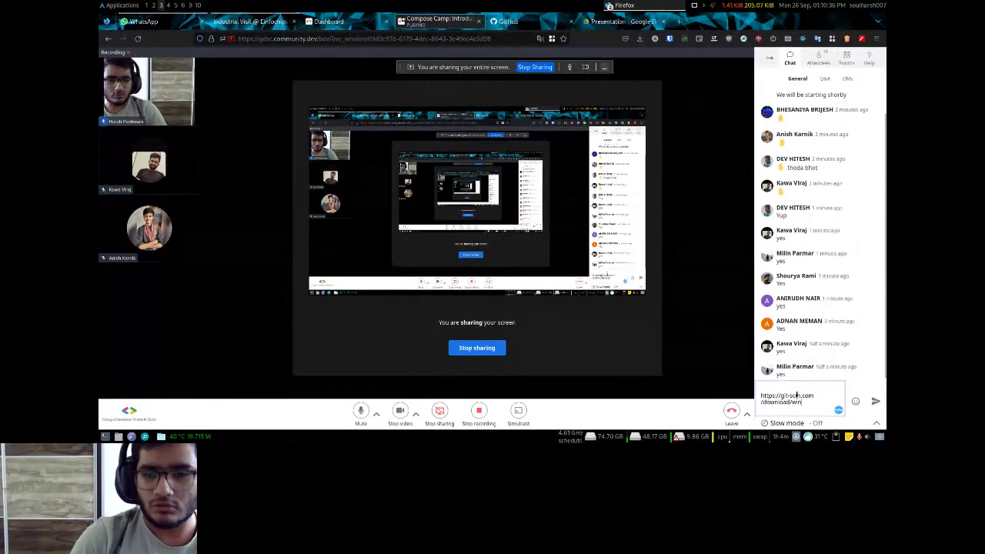
key(Return)
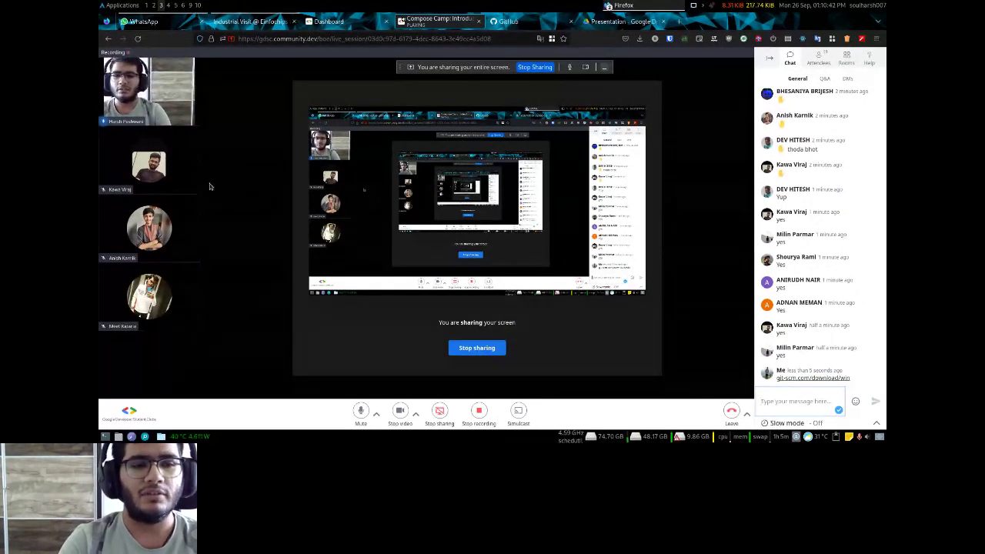
Return to the virtual machine and copy the address of the GitHub Desktop page
key(super+2)
key(super+3)
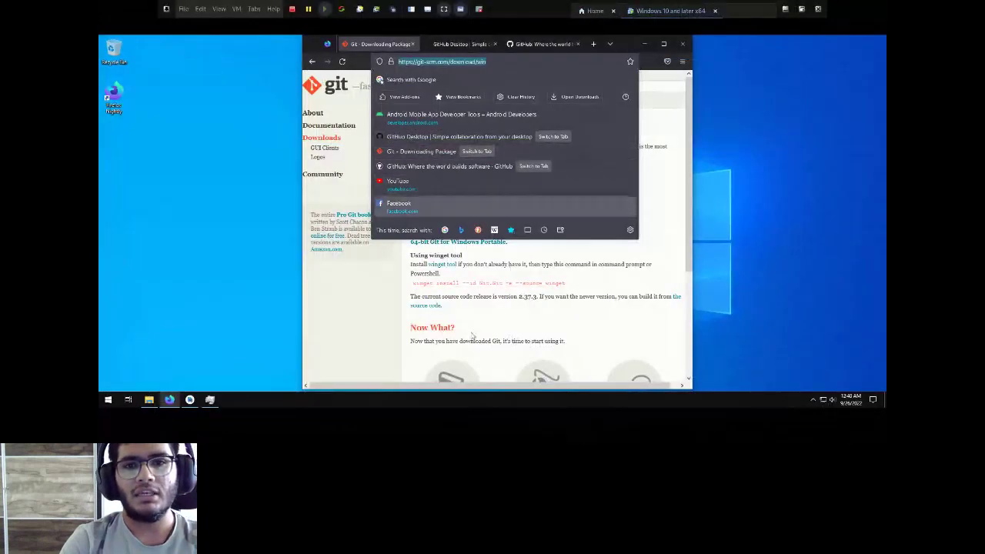
click(517, 300)
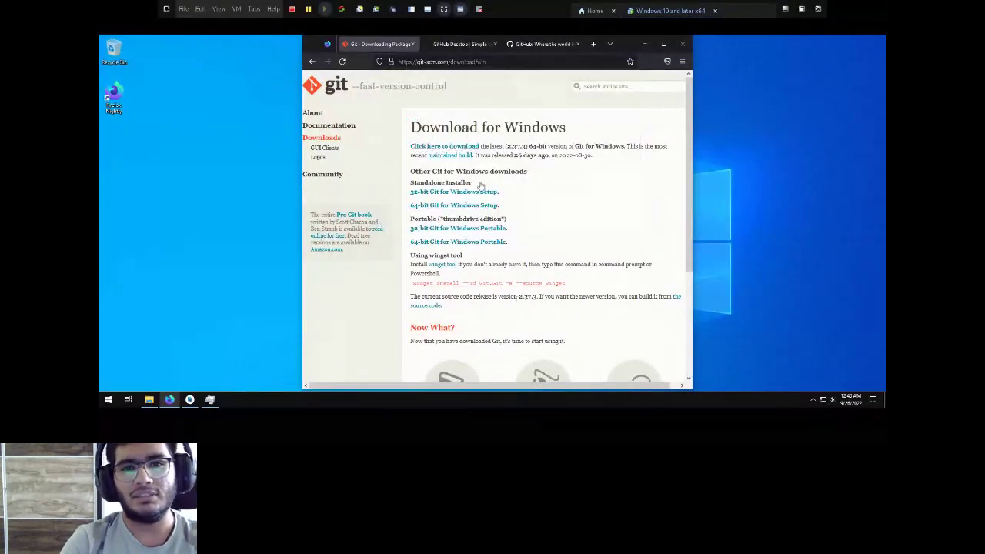
click(465, 44)
click(481, 62)
key(ctrl+c)
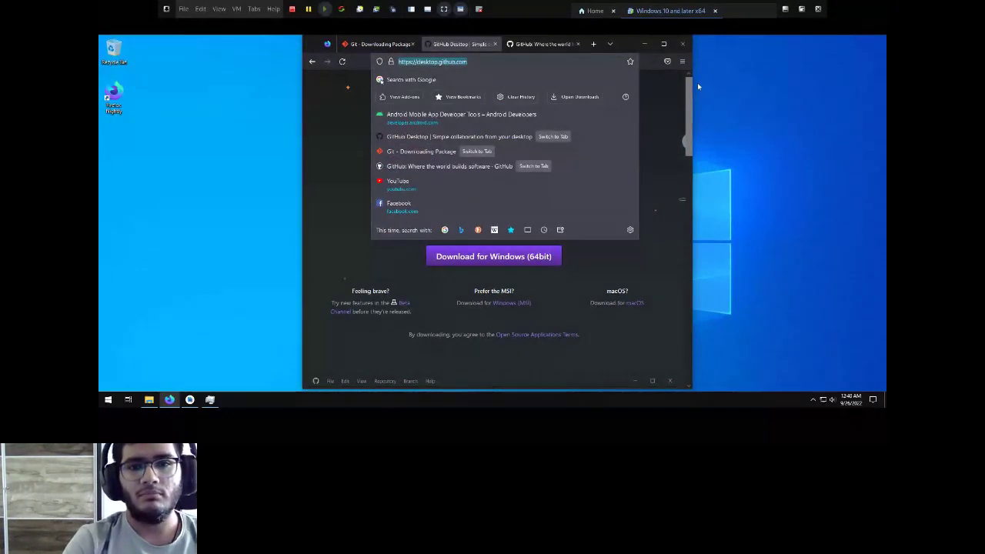
Switch to the live session and send the desktop.github.com link in the general chat
key(super+2)
key(super+3)
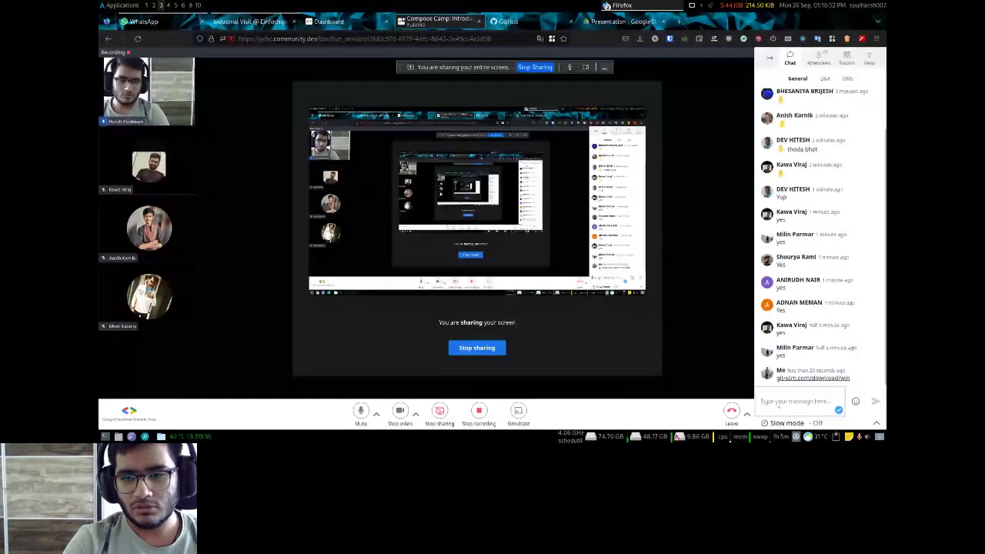
key(ctrl+v)
key(Return)
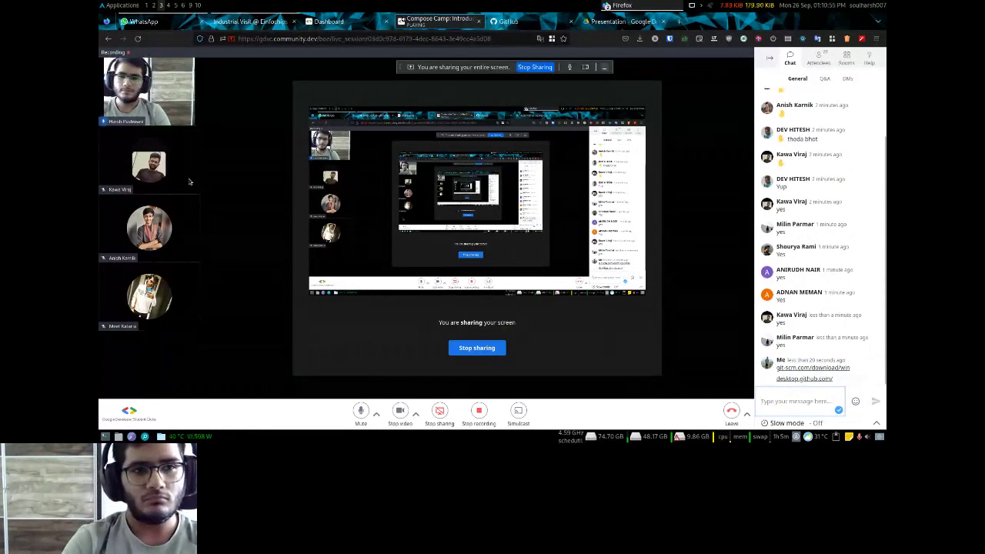
Return to the virtual machine, then leave and re-enter its full screen mode
key(super+1)
click(333, 224)
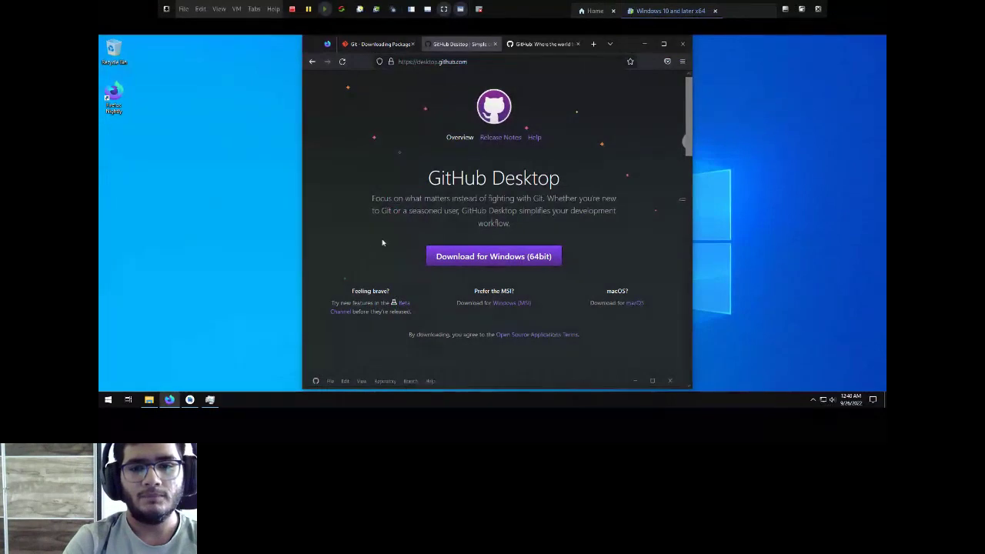
click(218, 9)
click(231, 37)
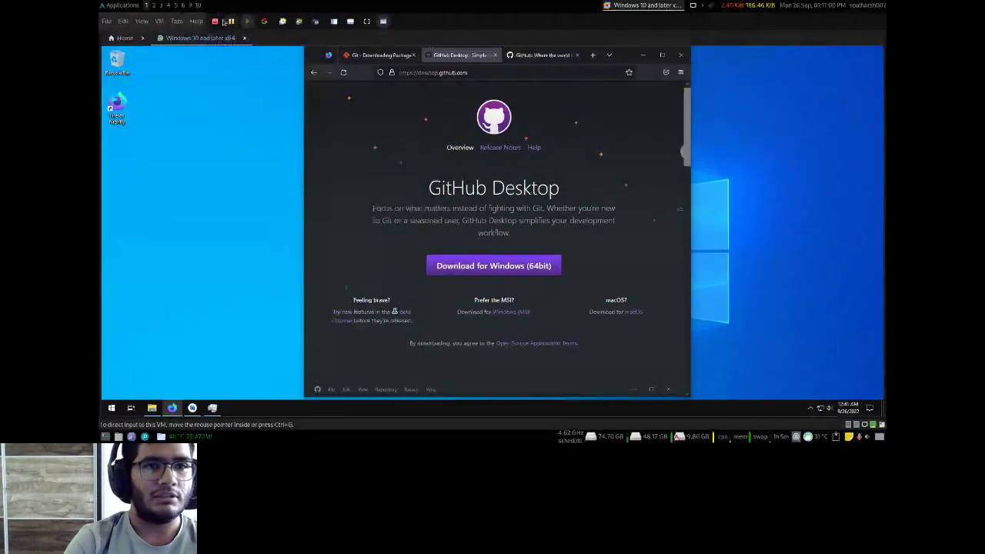
click(142, 21)
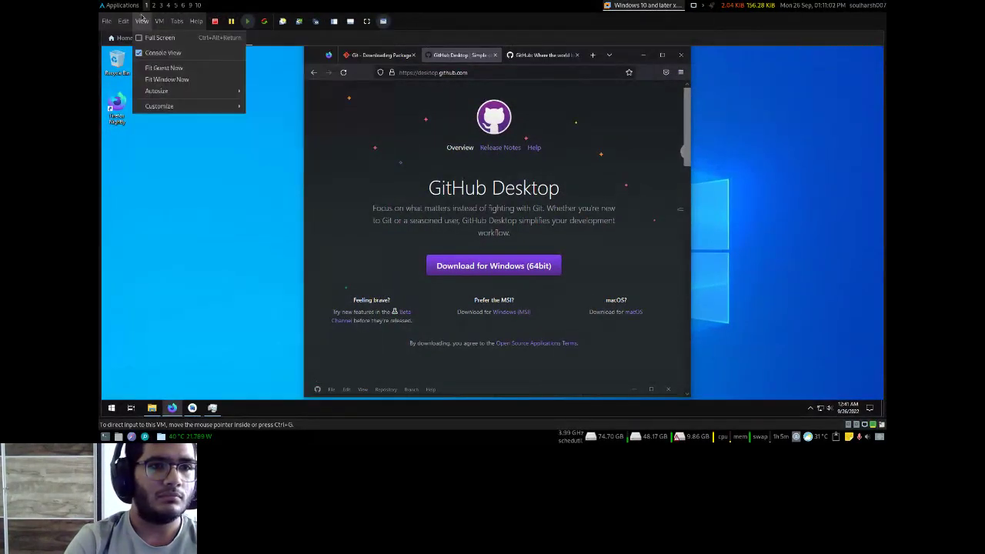
click(149, 38)
click(218, 8)
right_click(228, 149)
click(252, 171)
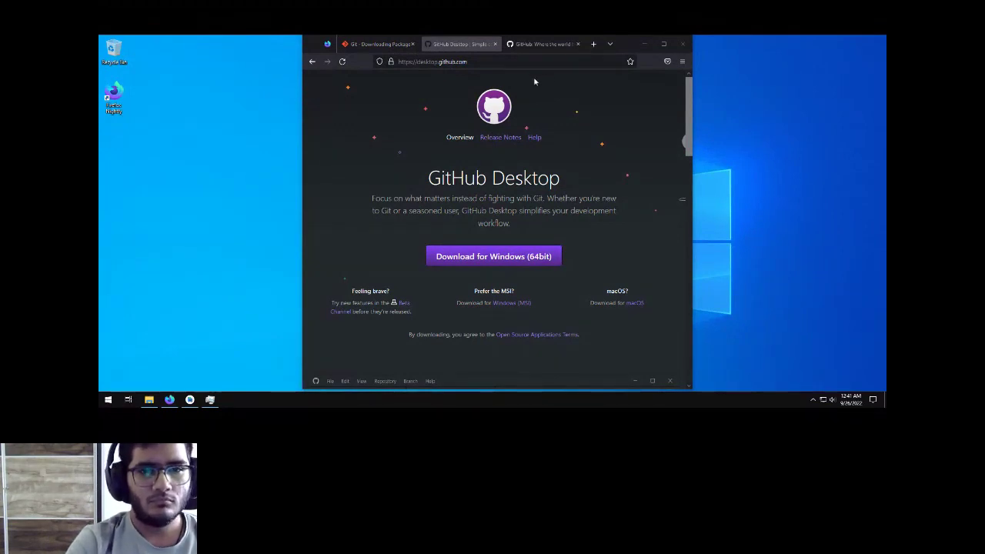
Maximize the browser and show the Git for Windows and GitHub Desktop download pages
click(664, 44)
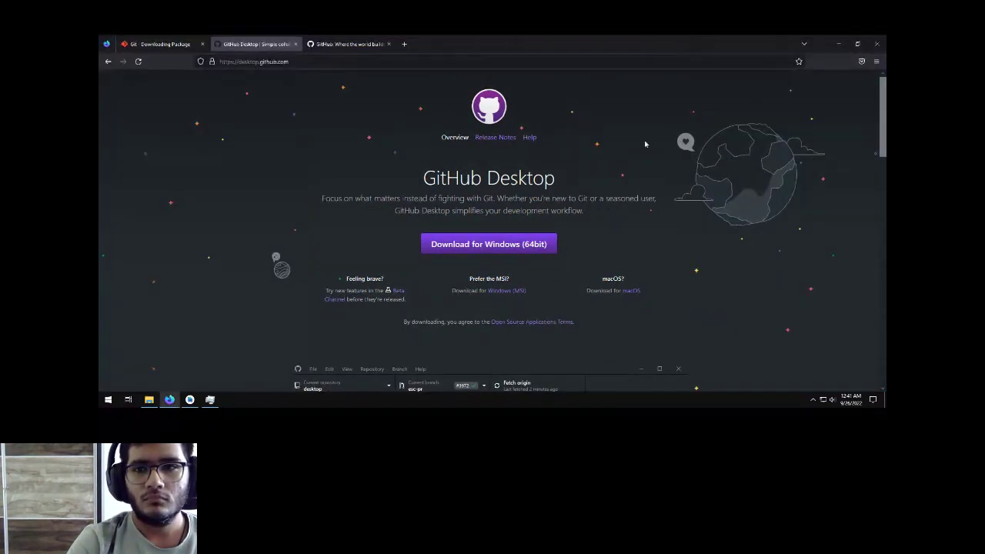
click(160, 44)
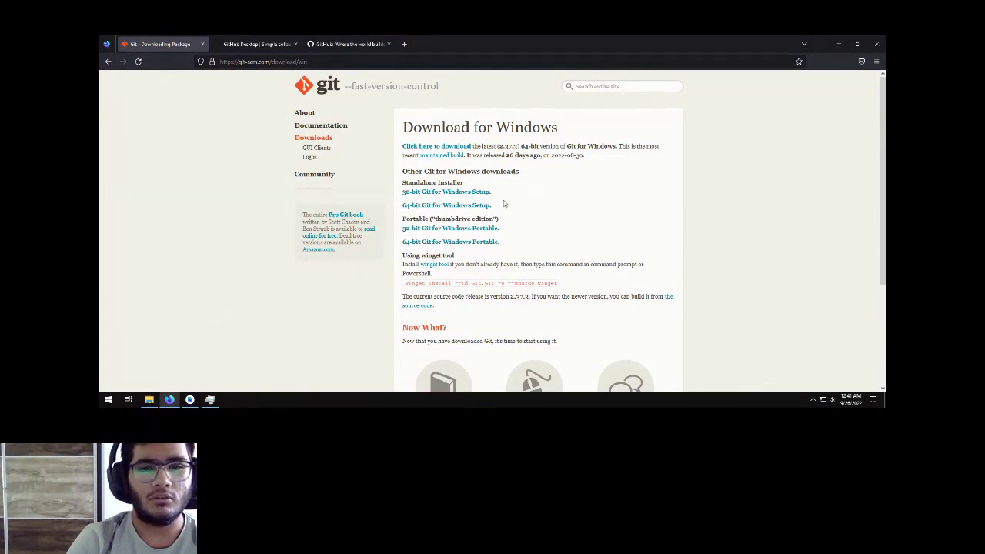
click(266, 44)
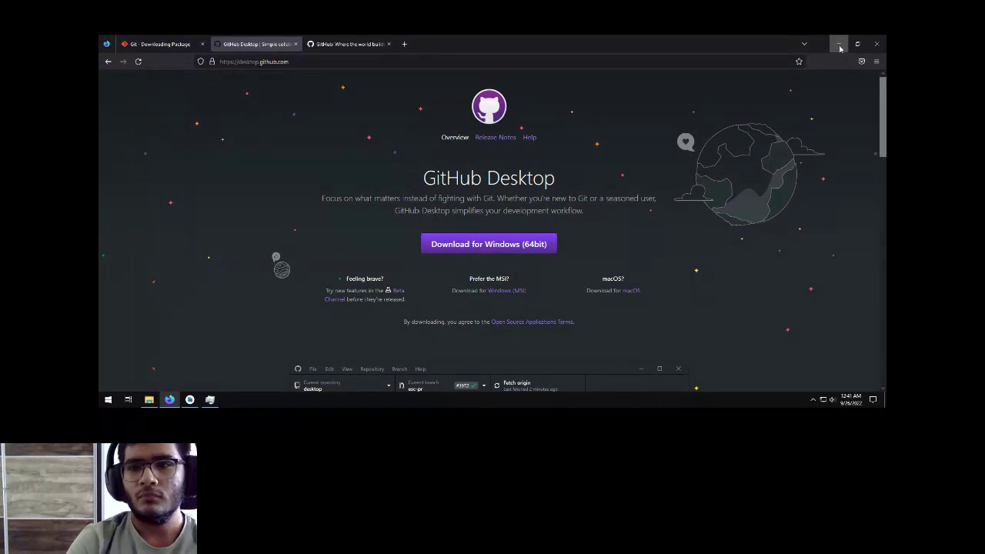
Minimize the browser and run the Git-2.37.3-64-bit installer from the Downloads folder, allowing it to make changes to the device
click(840, 48)
click(148, 399)
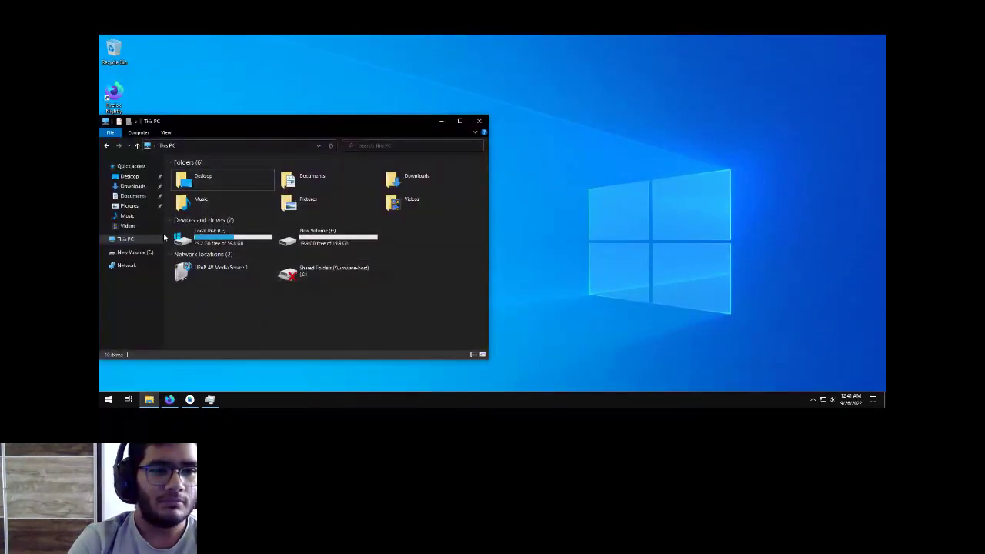
double_click(412, 177)
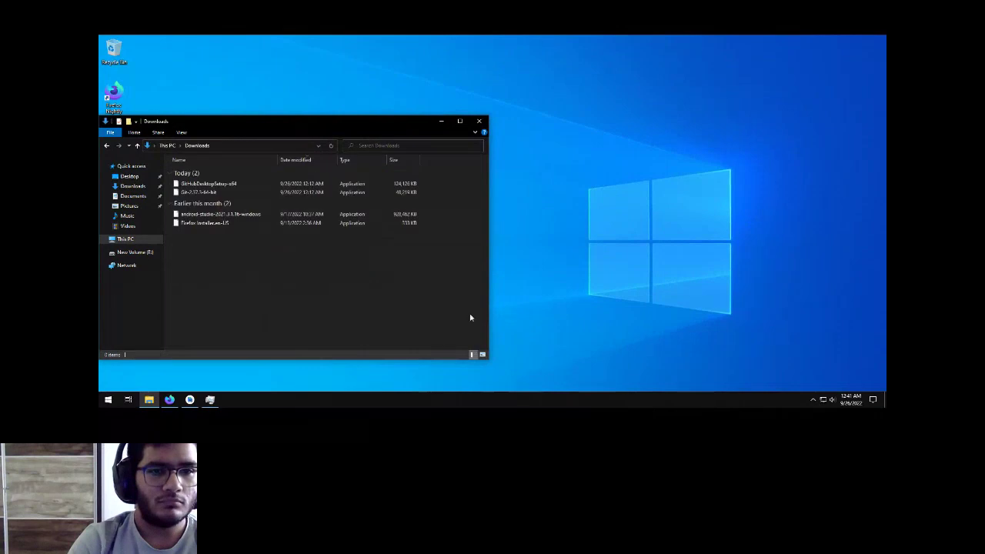
click(242, 193)
double_click(198, 192)
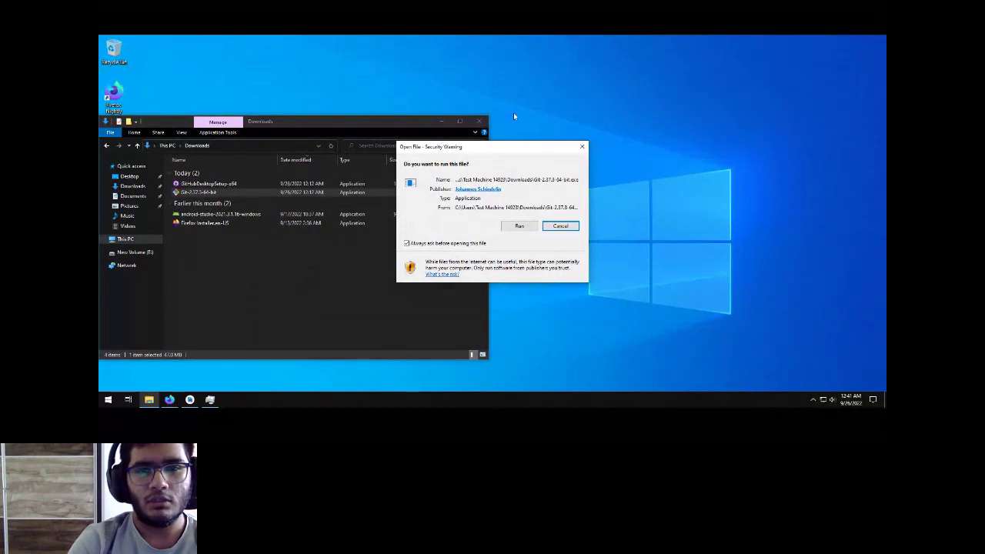
click(519, 227)
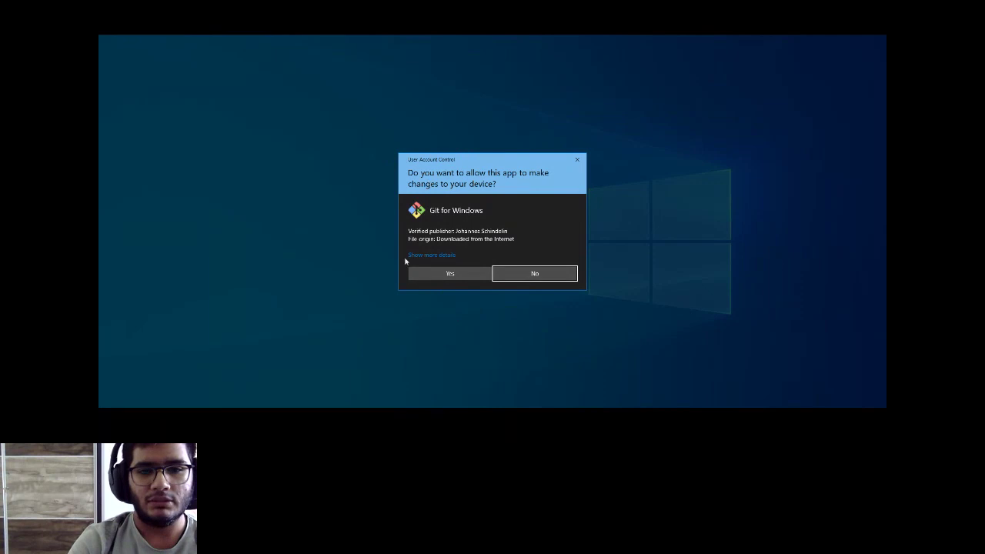
click(449, 274)
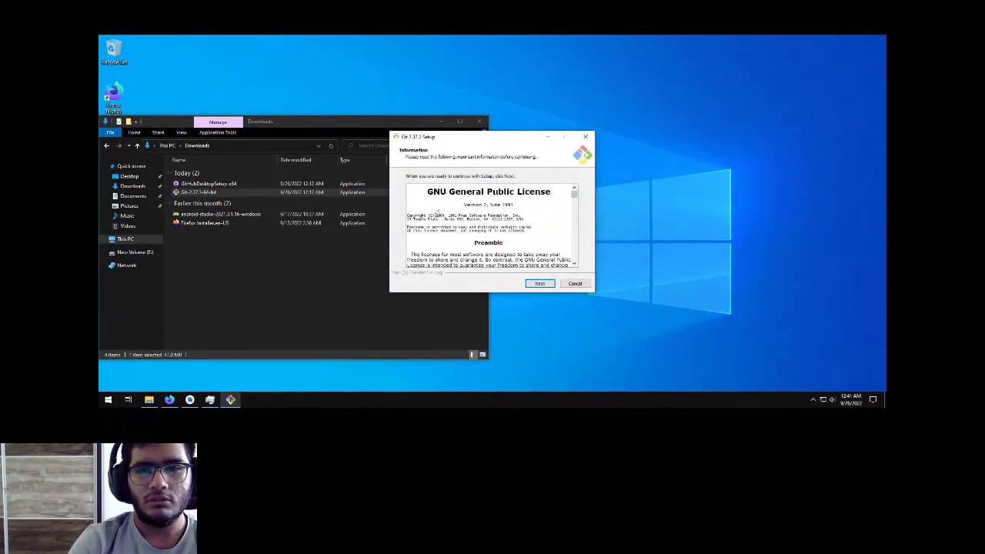
Proceed past the GNU General Public License and keep the default installation folder for Git
drag(423, 191, 514, 204)
click(514, 204)
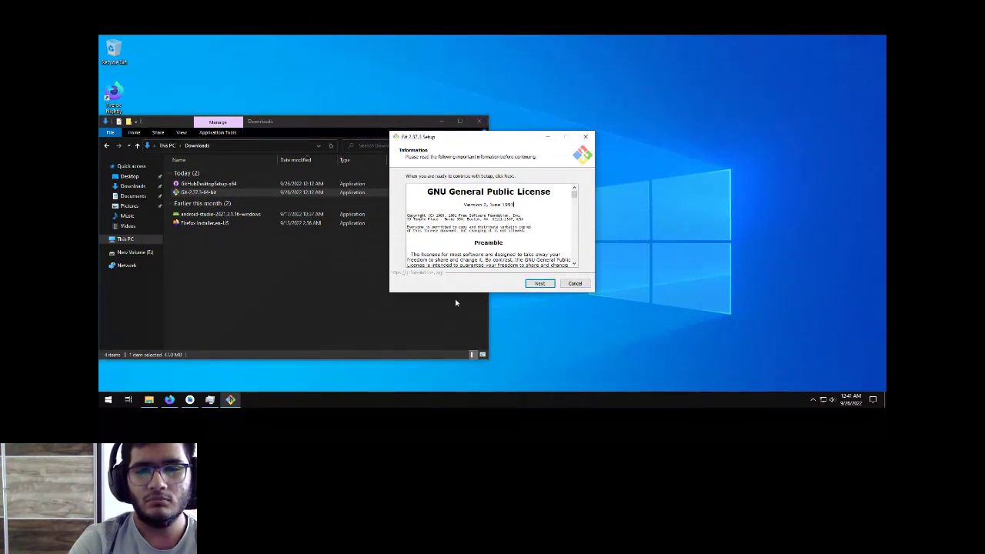
click(545, 285)
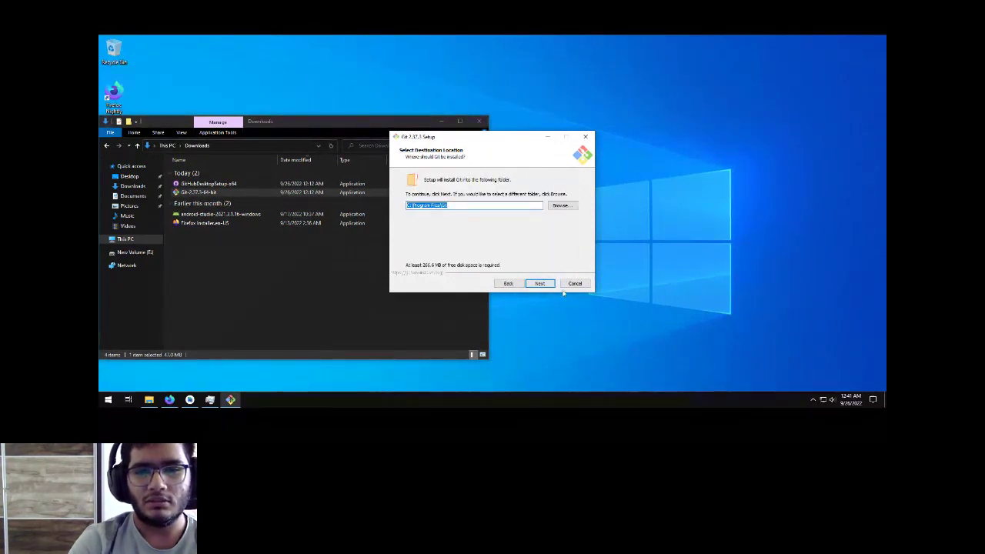
click(540, 284)
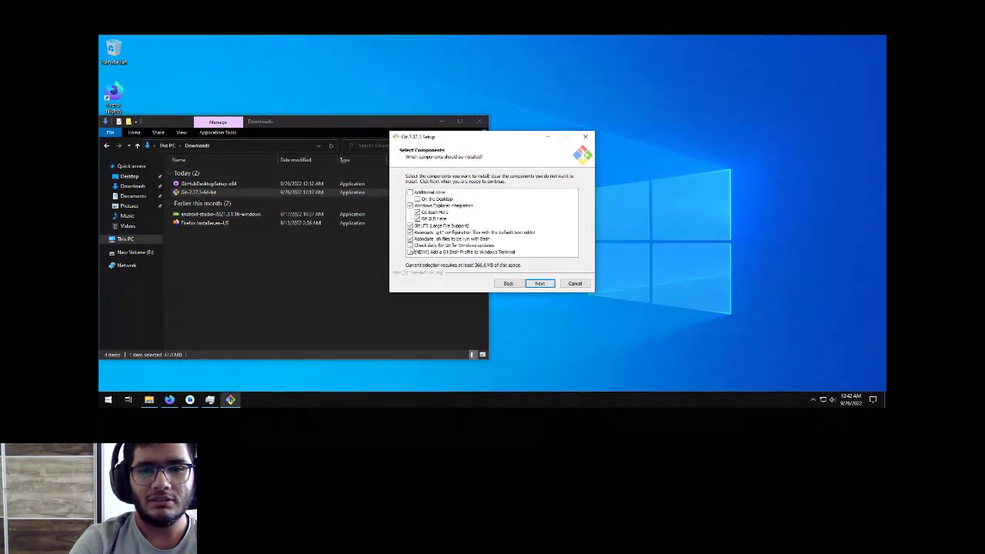
Include daily Git for Windows update checks and the additional desktop icon, and keep the default Start Menu folder
click(425, 246)
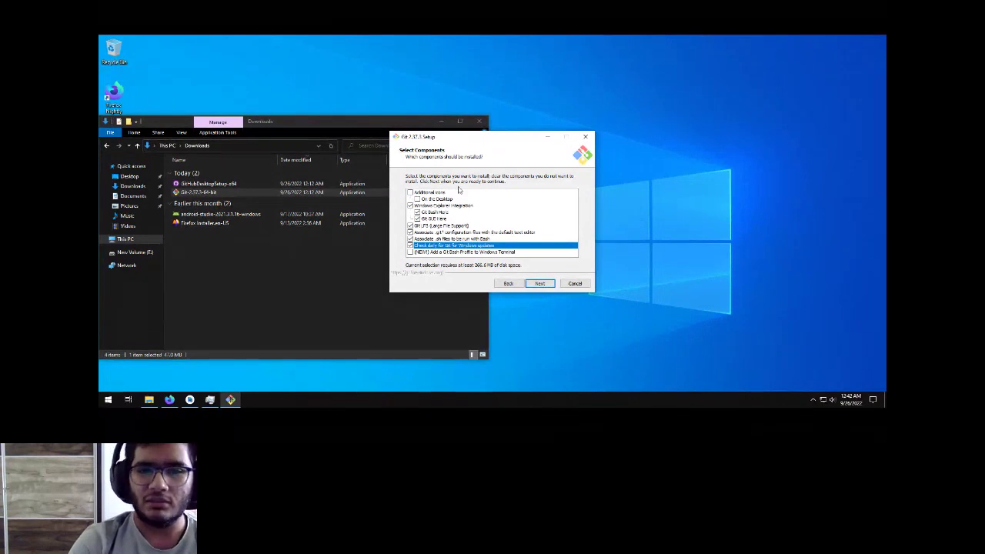
click(410, 193)
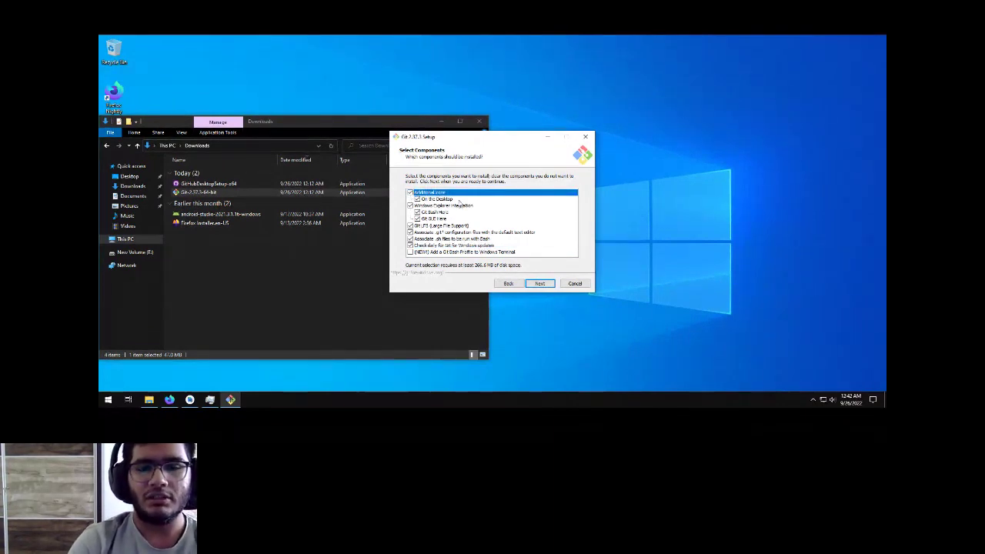
click(540, 283)
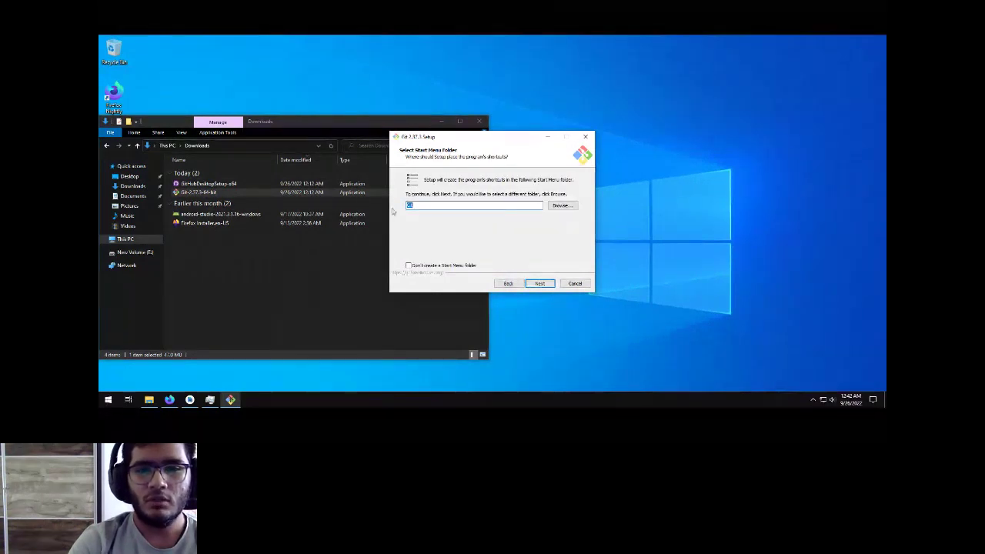
click(541, 283)
Set Notepad as Git's default editor
click(467, 180)
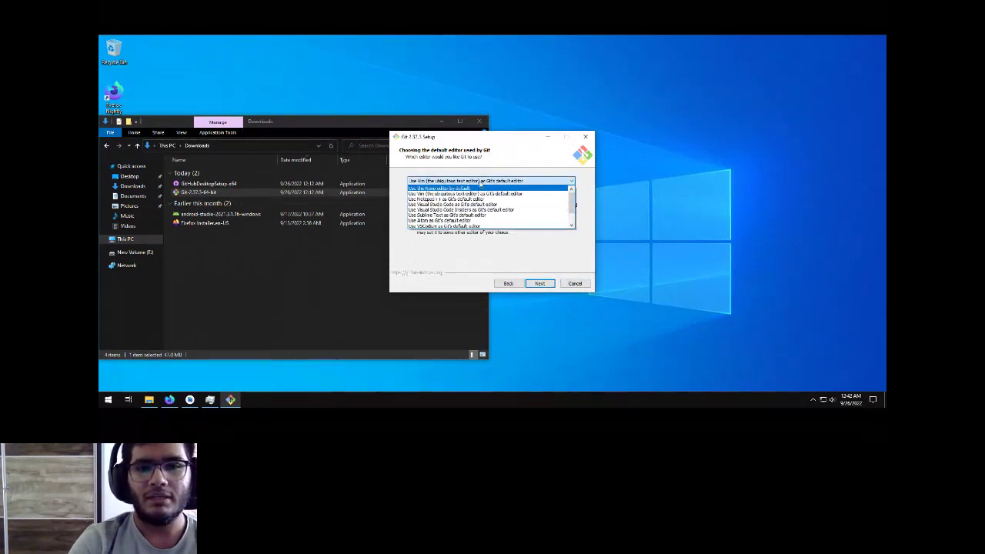
scroll(478, 216, up, 1)
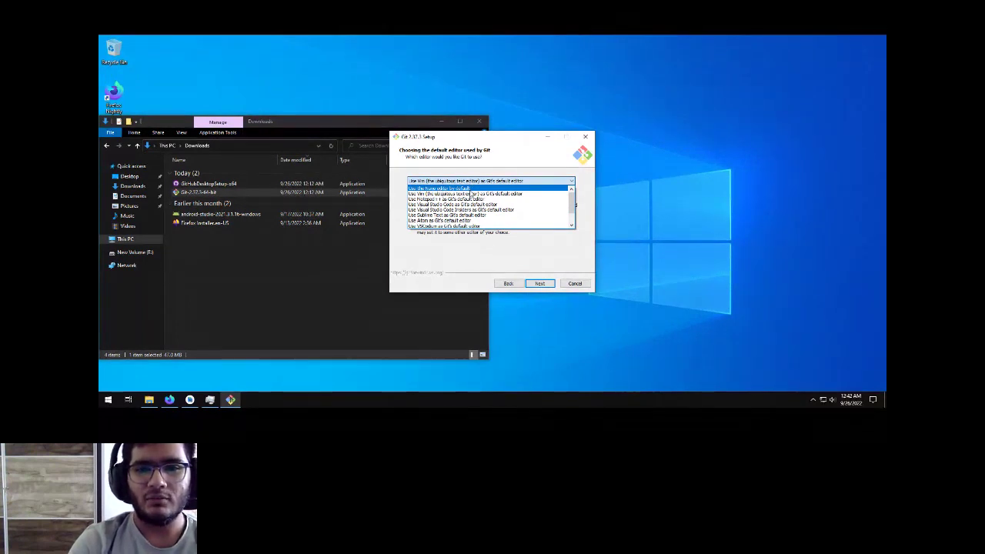
scroll(469, 208, down, 1)
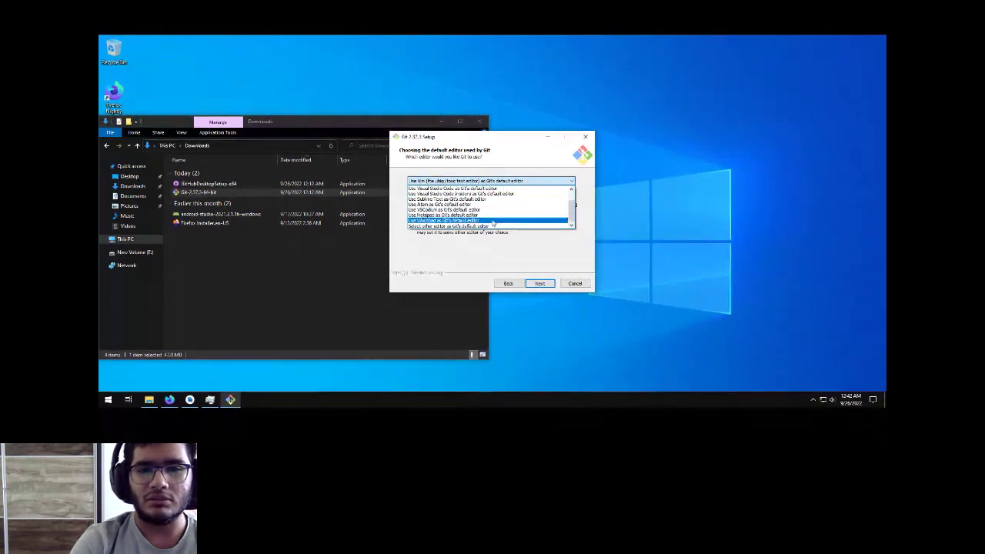
click(462, 215)
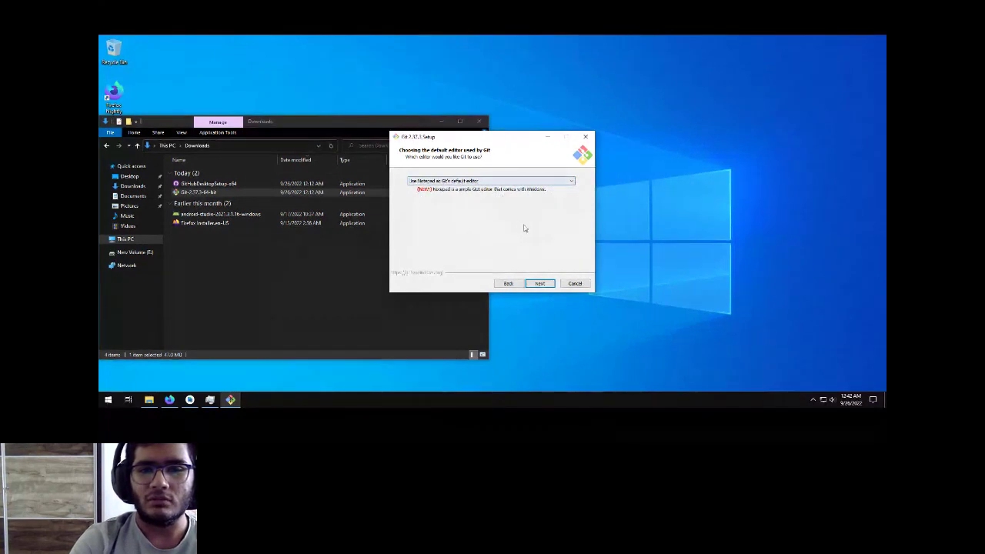
Set Notepad++ as Git's default editor and continue to the initial branch name options
click(466, 181)
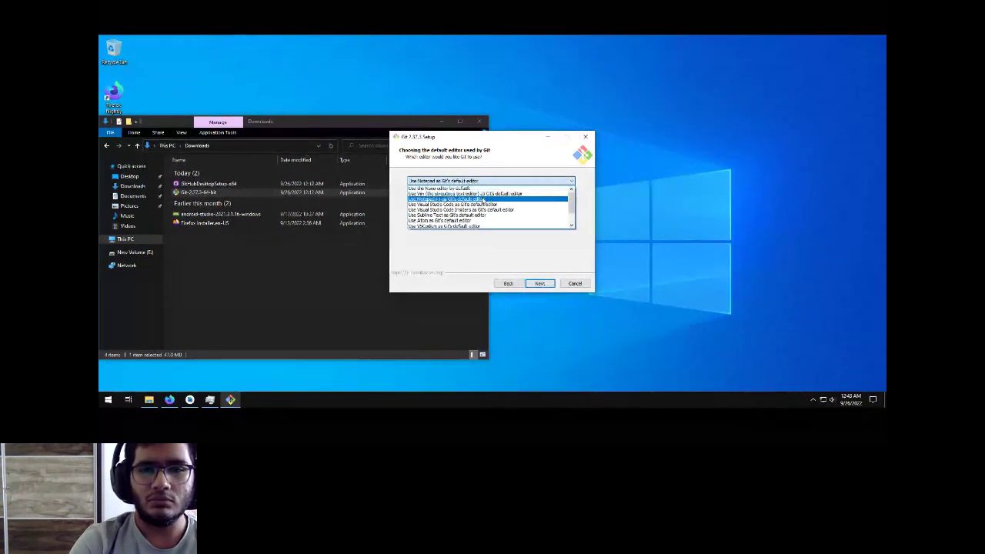
click(483, 199)
click(541, 284)
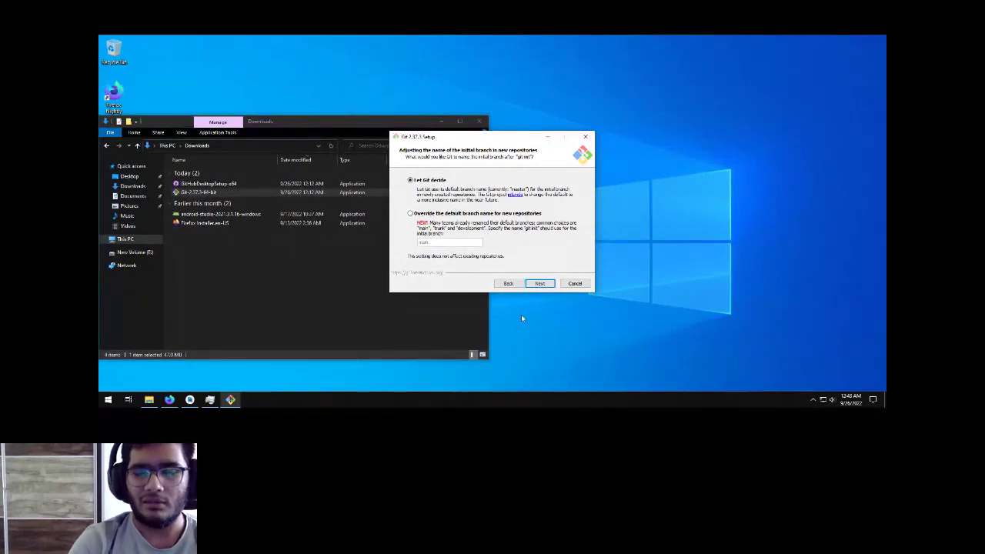
Keep the setup defaults: Git decides the initial branch name, Git from the command line and 3rd-party software, and bundled OpenSSH
click(550, 286)
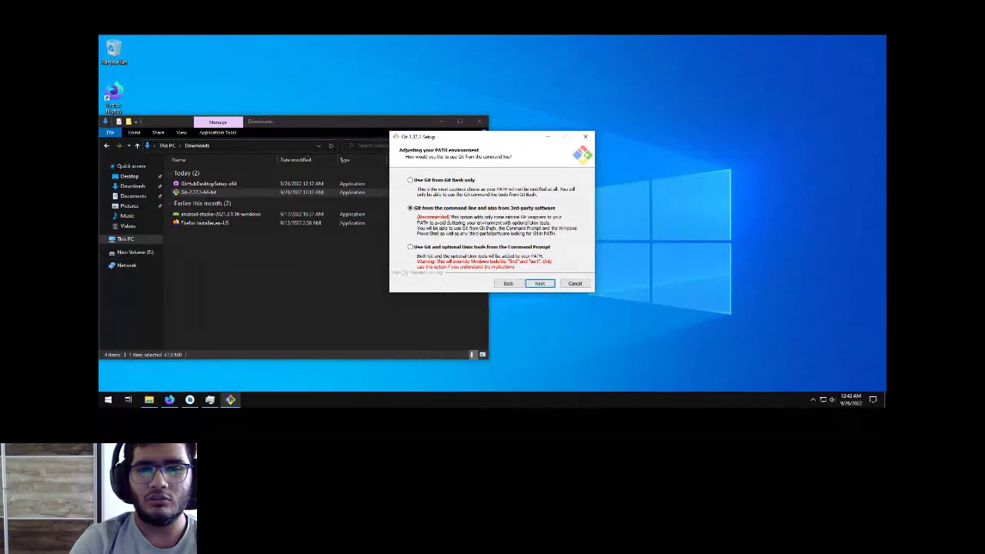
click(540, 285)
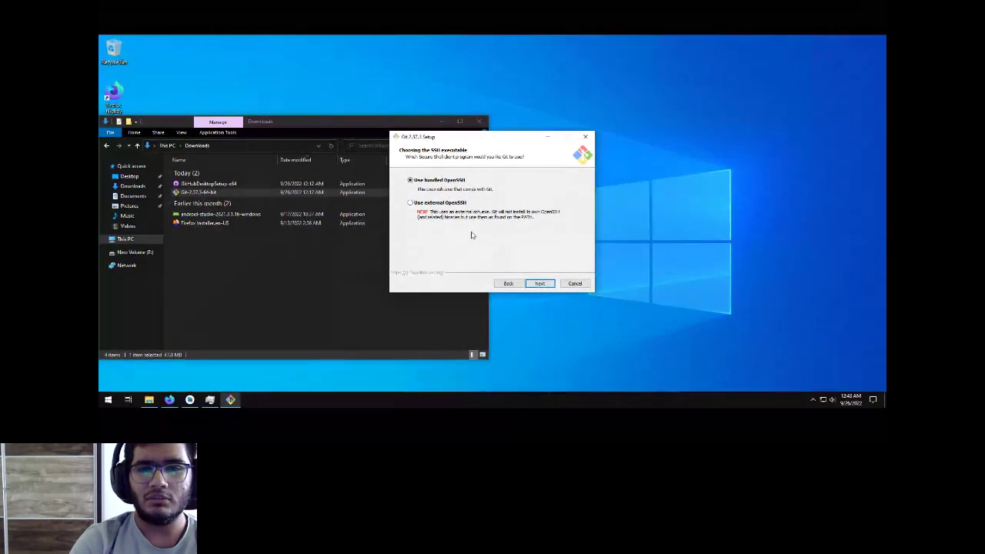
click(546, 285)
click(540, 284)
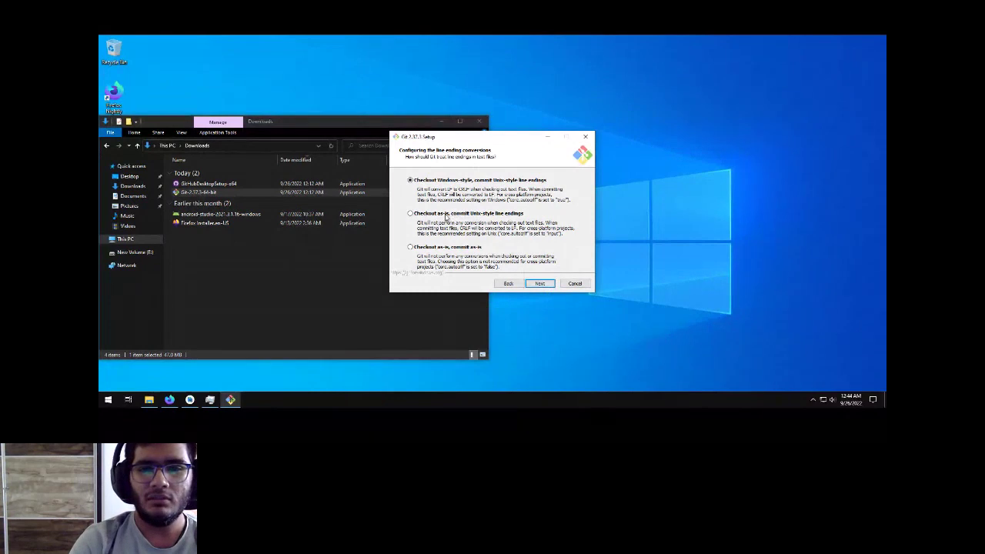
Set line endings to checkout as-is, commit Unix-style, and keep MinTTY as the Git Bash terminal emulator
click(464, 219)
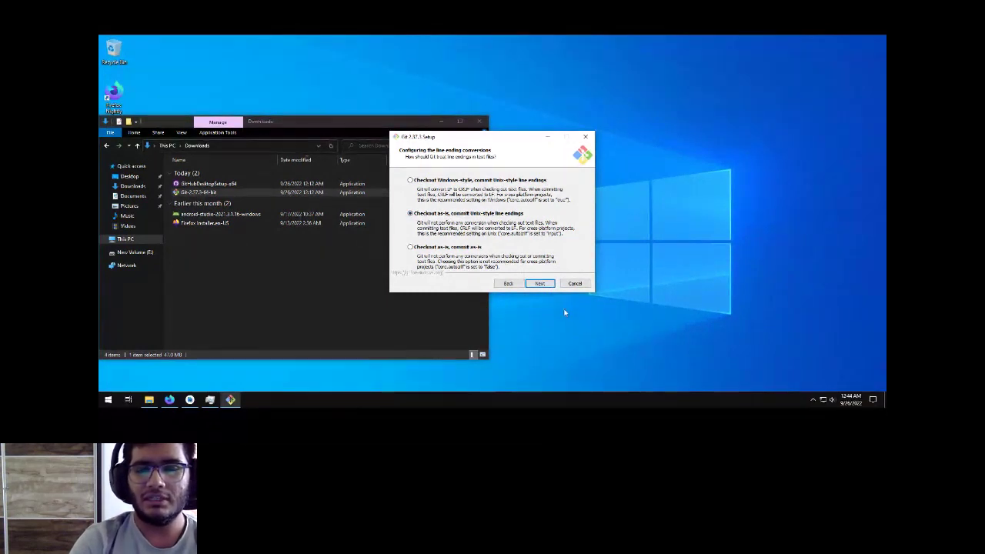
click(540, 283)
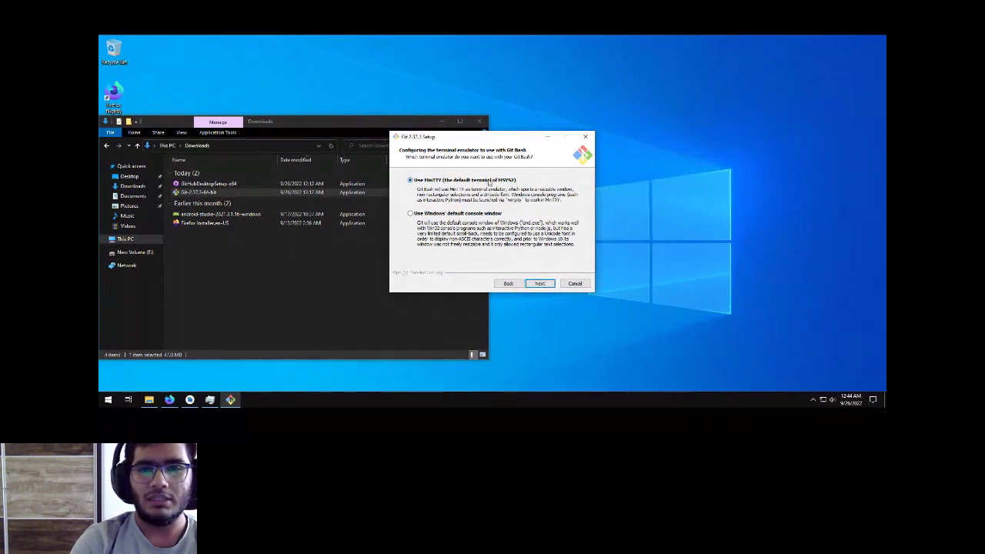
click(539, 283)
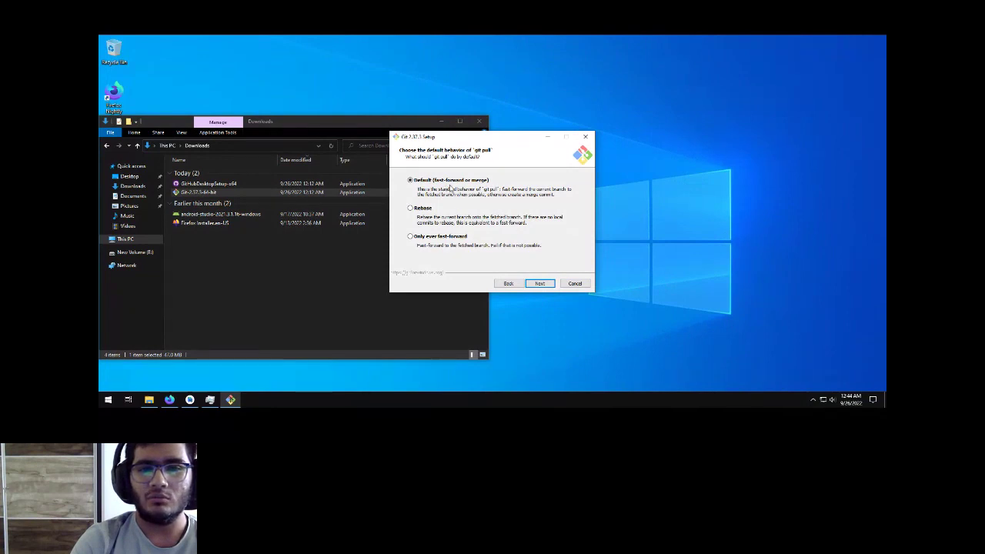
Keep the default fast-forward or merge for git pull, Git Credential Manager, and file system caching without symbolic links
click(541, 283)
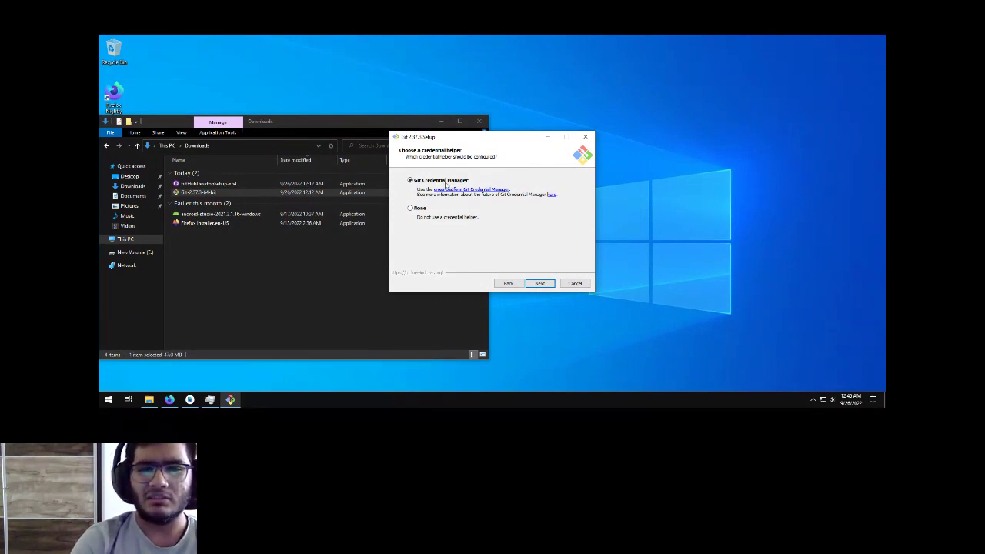
click(540, 283)
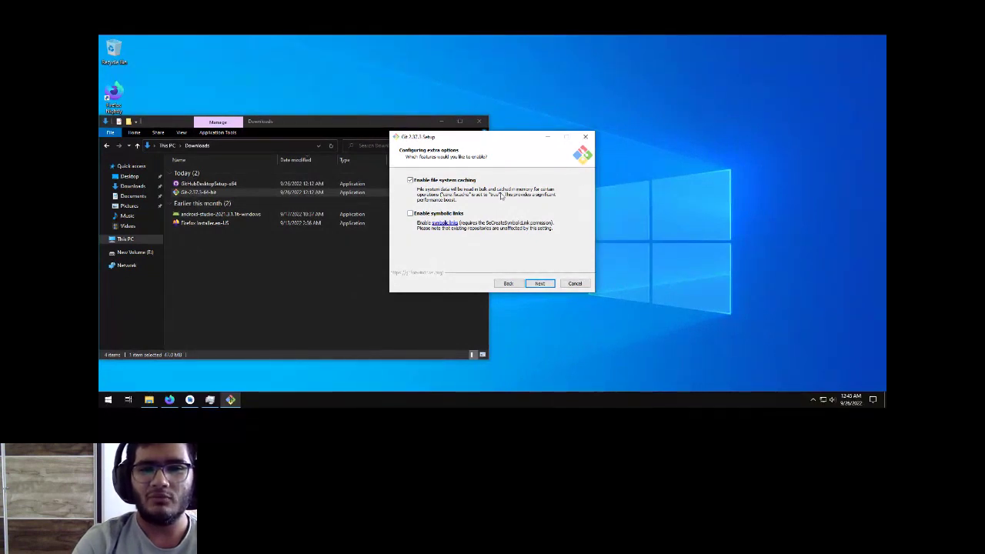
click(541, 283)
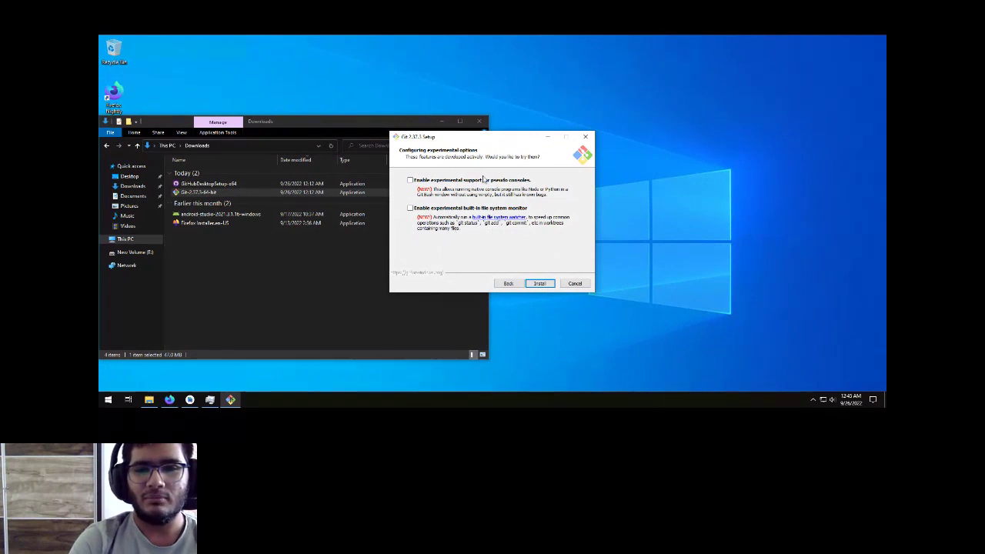
Install Git without the experimental options and finish the setup wizard
click(540, 284)
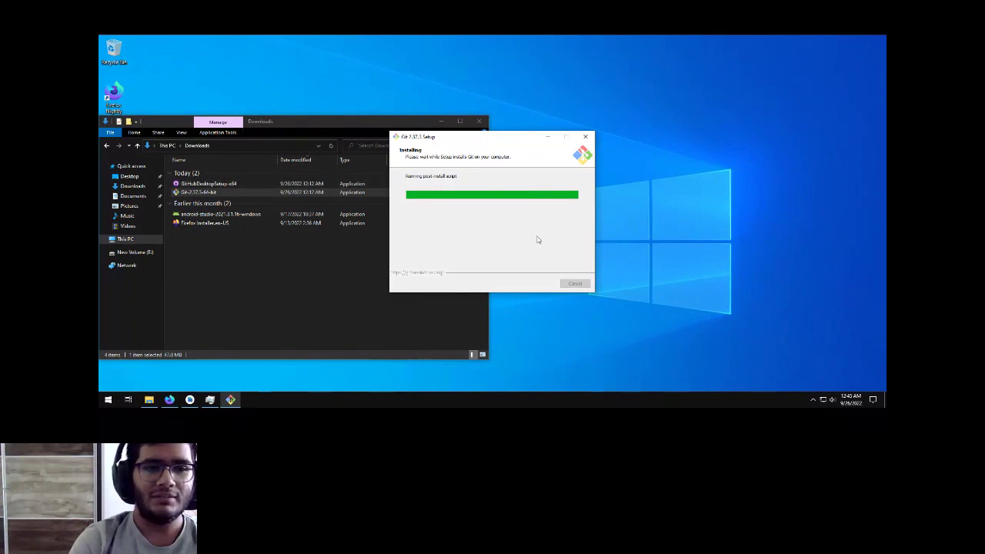
drag(462, 137, 670, 95)
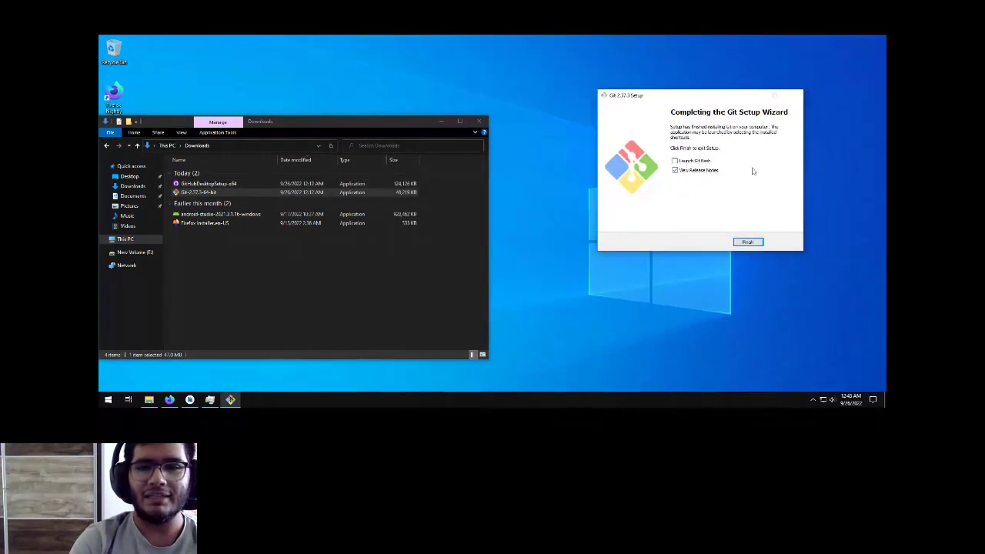
click(747, 242)
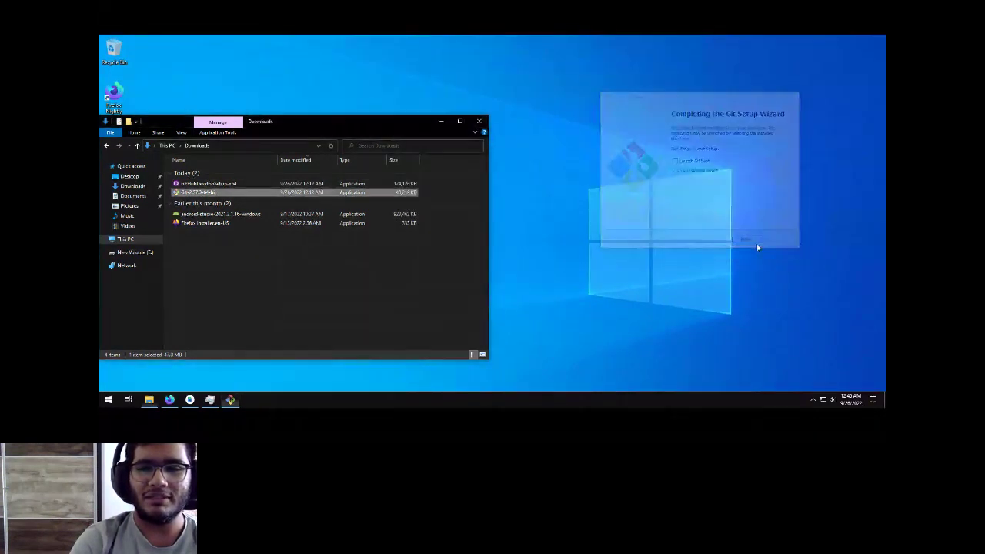
Run the GitHubDesktopSetup-x64 installer from the Downloads folder, then minimize the folder window
key(Up)
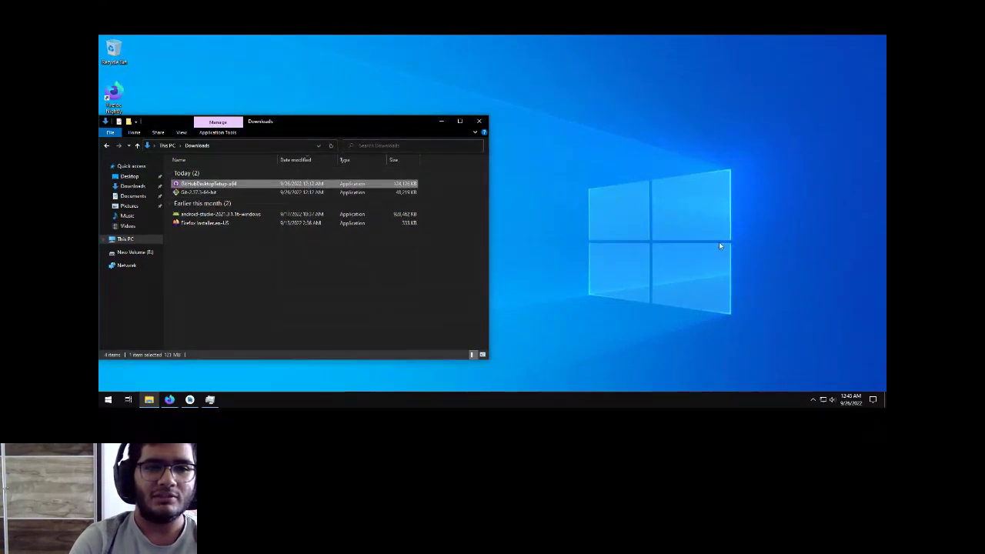
key(Return)
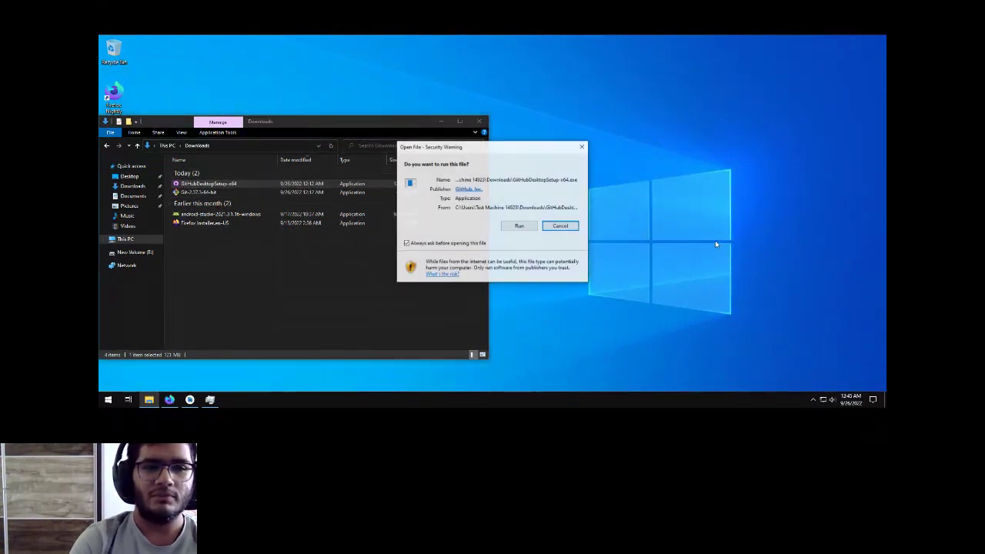
click(520, 226)
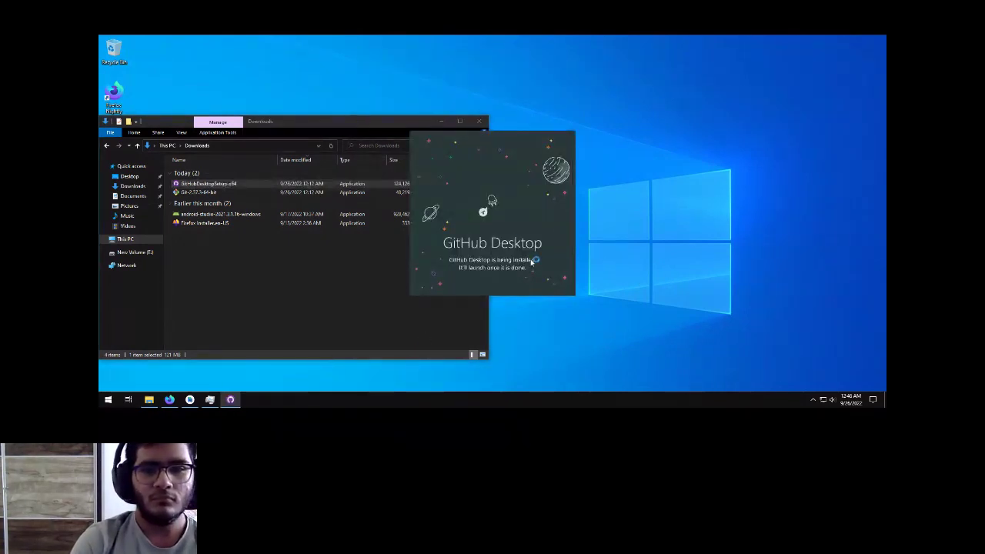
click(382, 123)
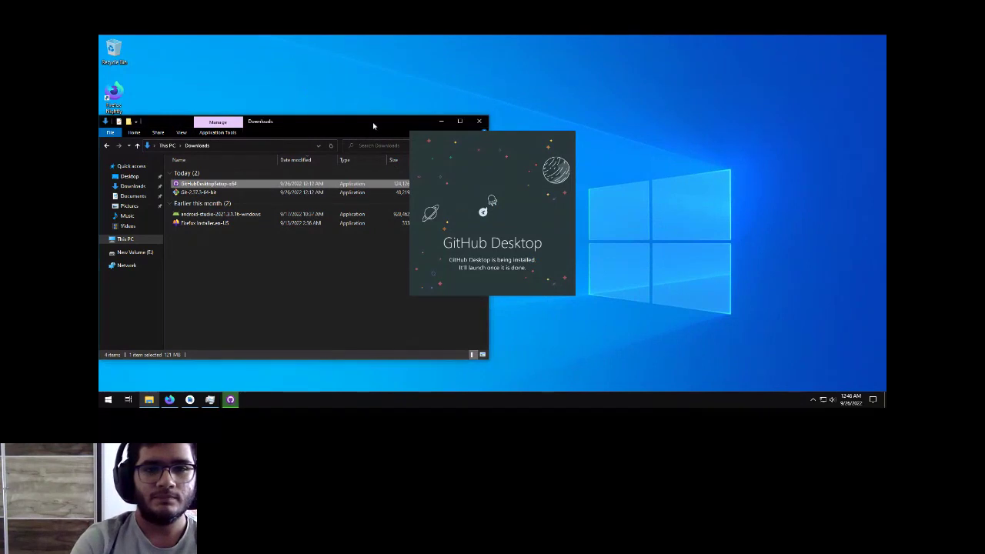
click(437, 121)
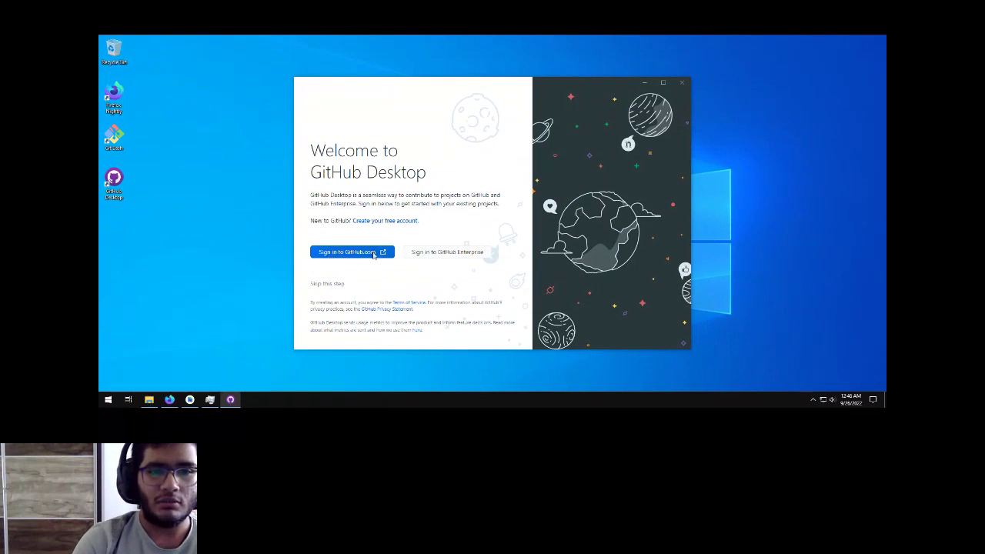
Switch to Firefox, open GitHub's sign-in page, and submit the account username and password copied from Bitwarden
click(169, 399)
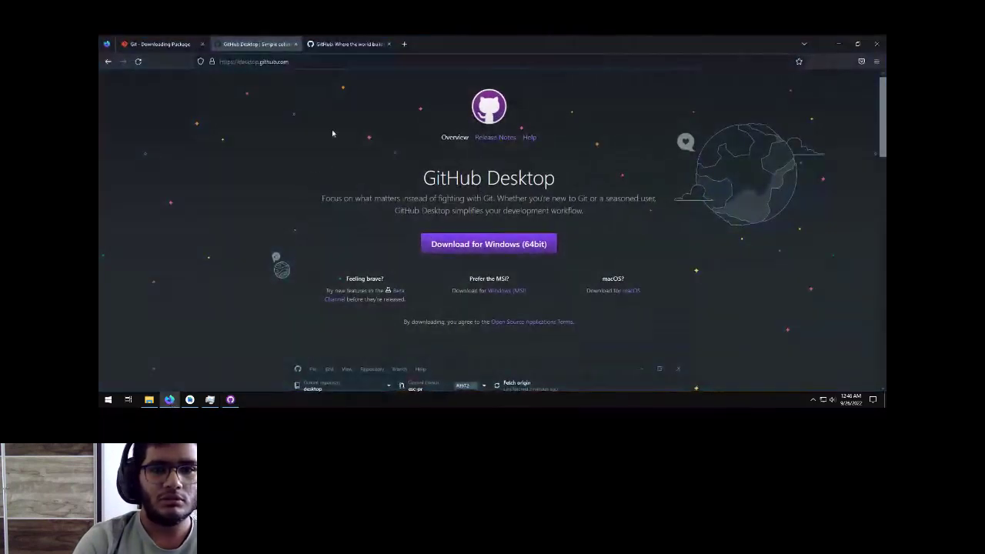
click(350, 44)
click(700, 87)
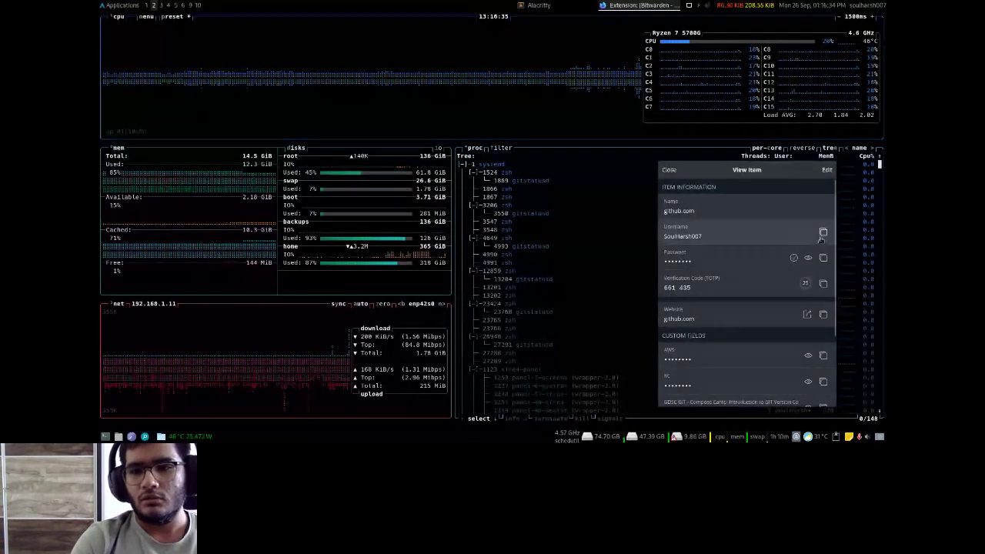
key(Return)
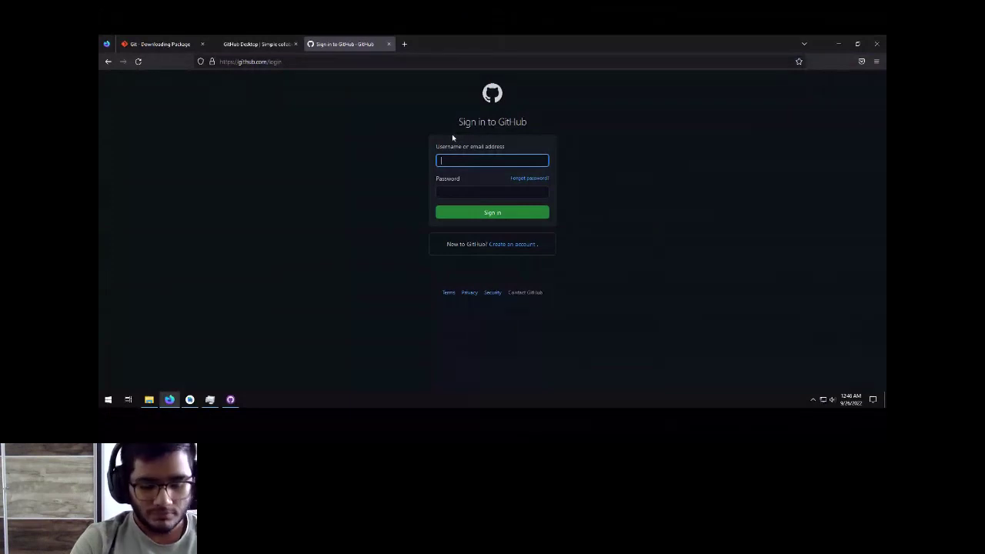
key(ctrl+v)
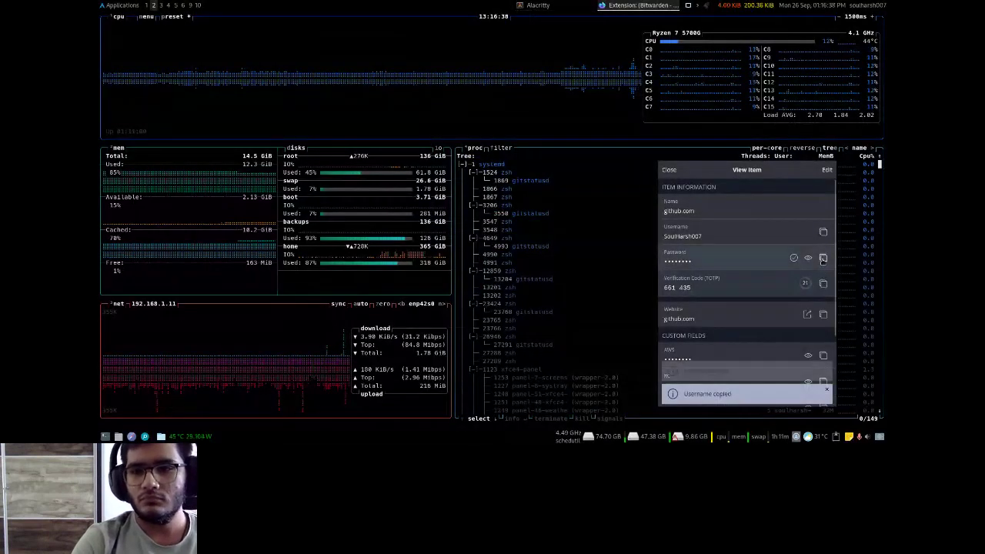
click(823, 259)
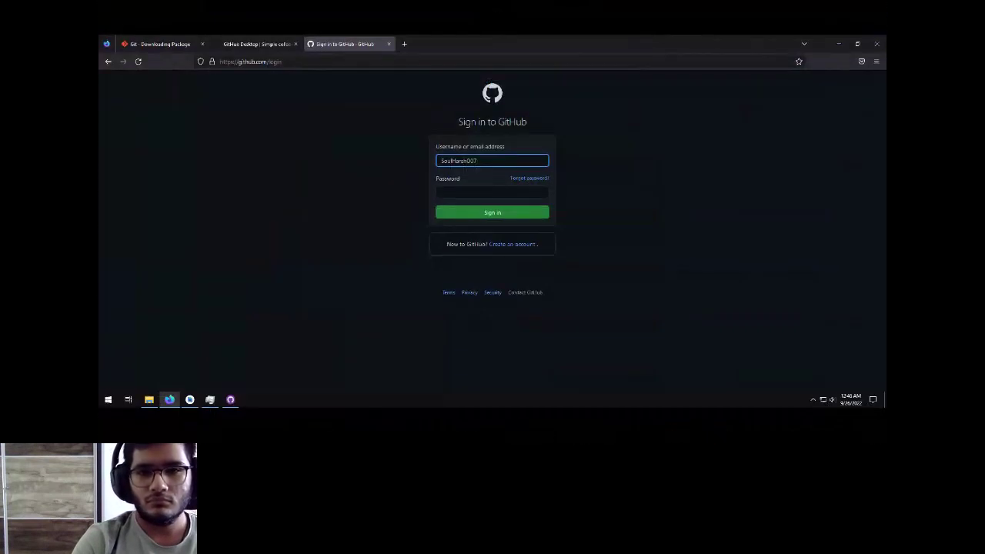
key(Tab)
key(ctrl+v)
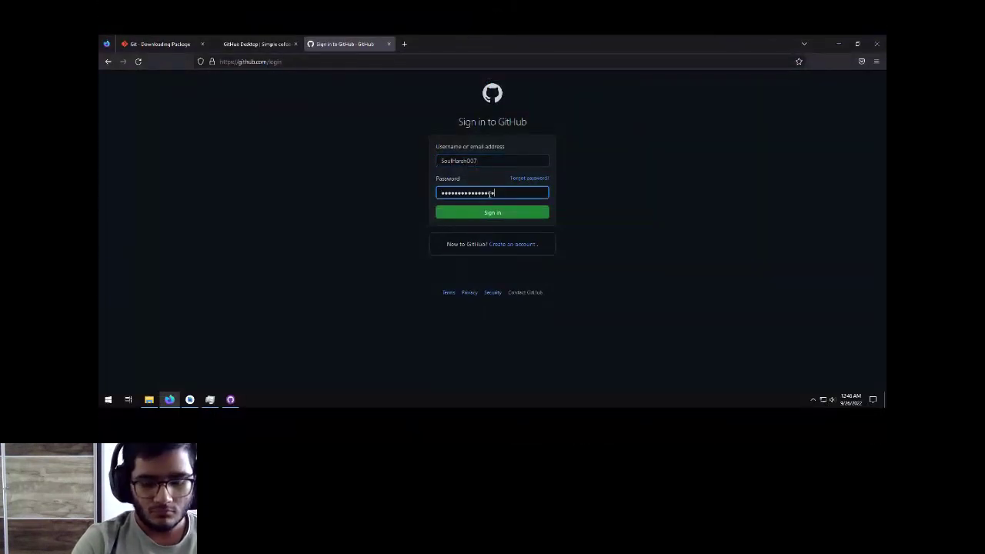
click(500, 216)
Complete GitHub's two-factor authentication by pasting the verification code copied from Bitwarden
click(326, 165)
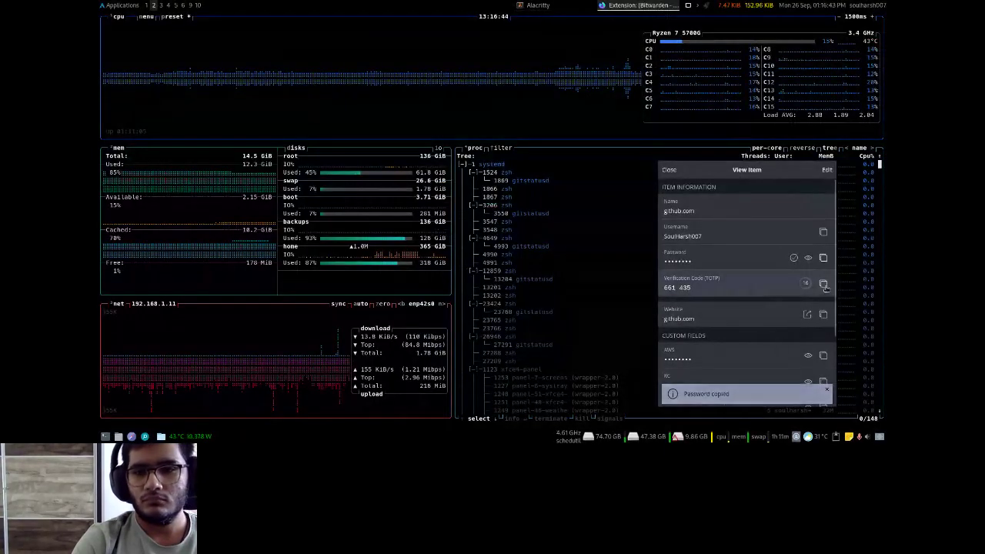
click(821, 288)
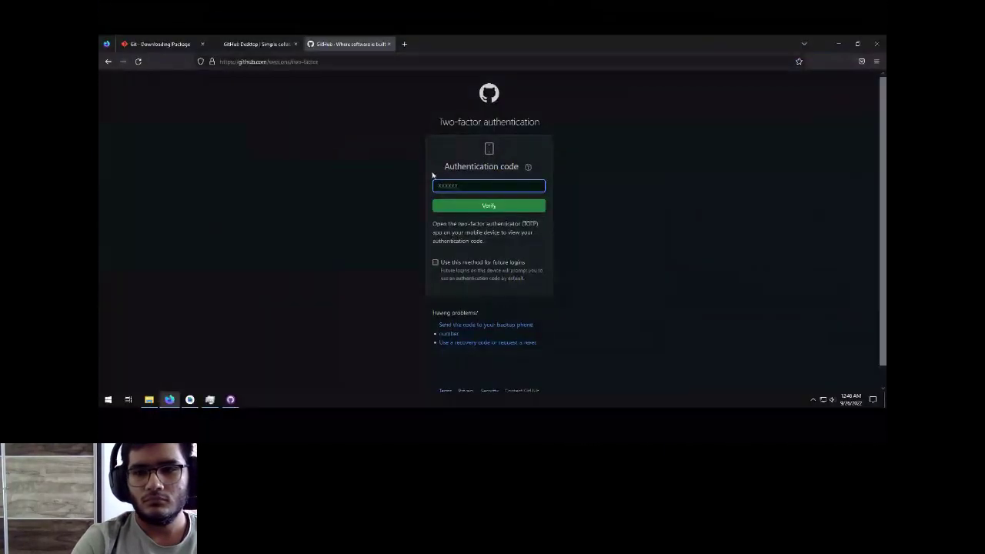
key(ctrl+v)
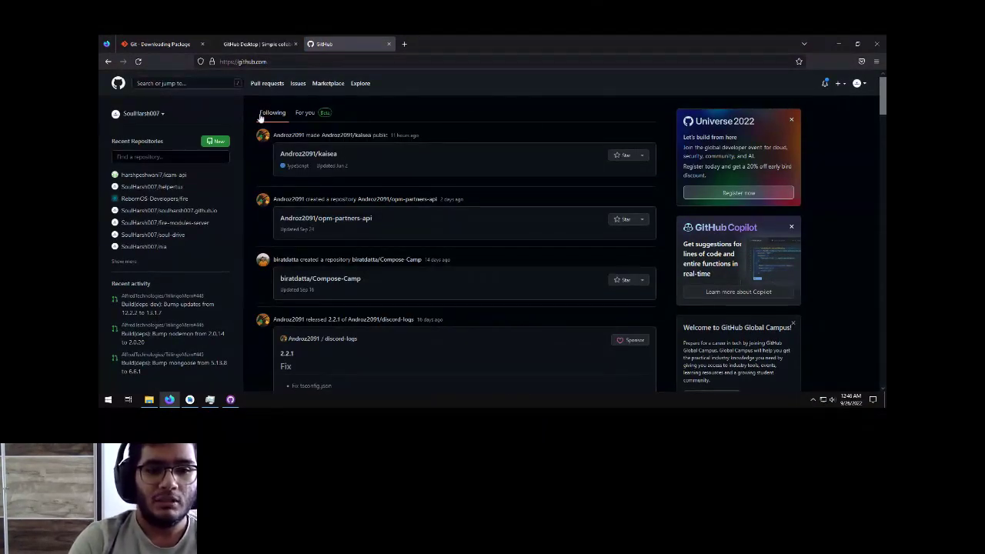
Restore Firefox to a smaller window, snap it to one half of the desktop, and bring GitHub Desktop to the front
click(858, 44)
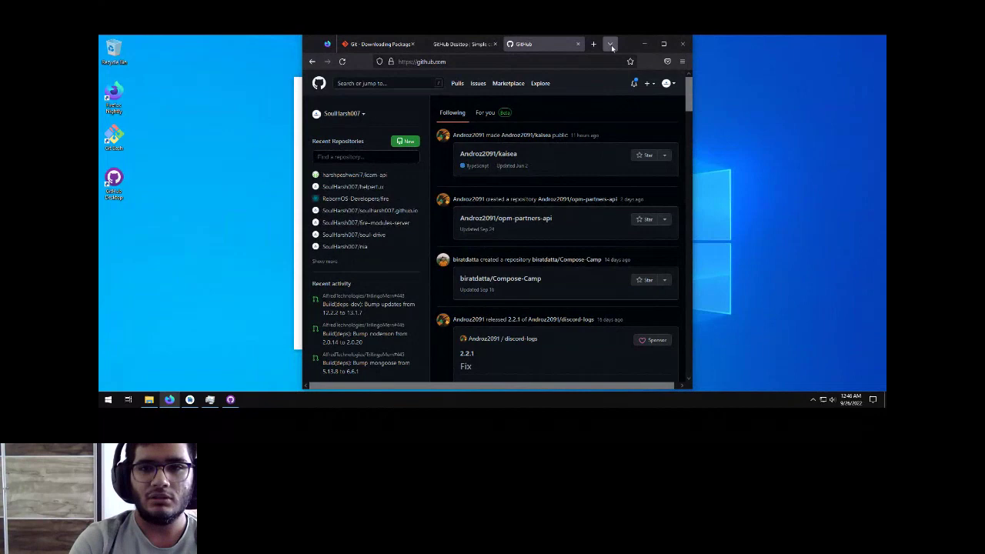
key(super+Left)
click(595, 98)
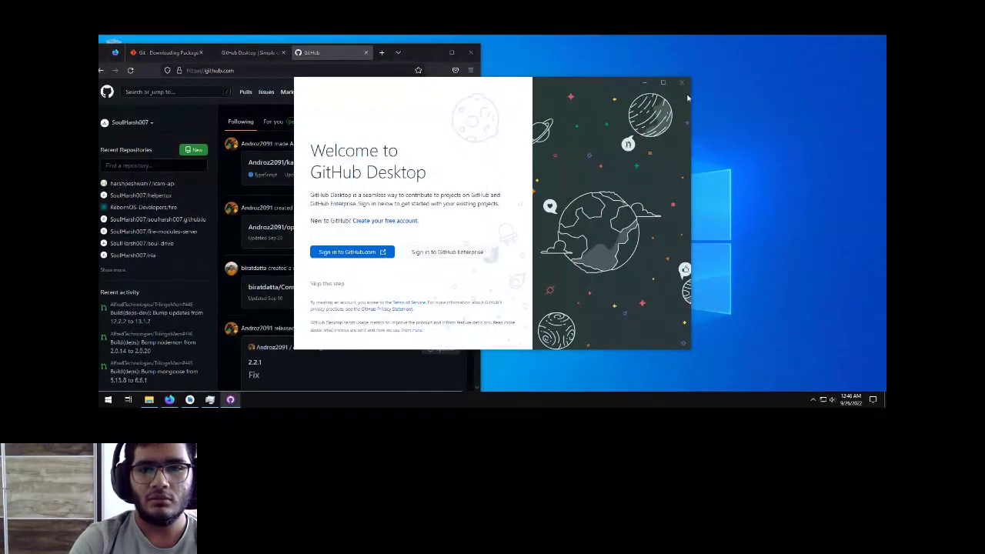
Sign in to GitHub.com from GitHub Desktop through Firefox Nightly, and configure Git with the GitHub account name and email address
click(350, 252)
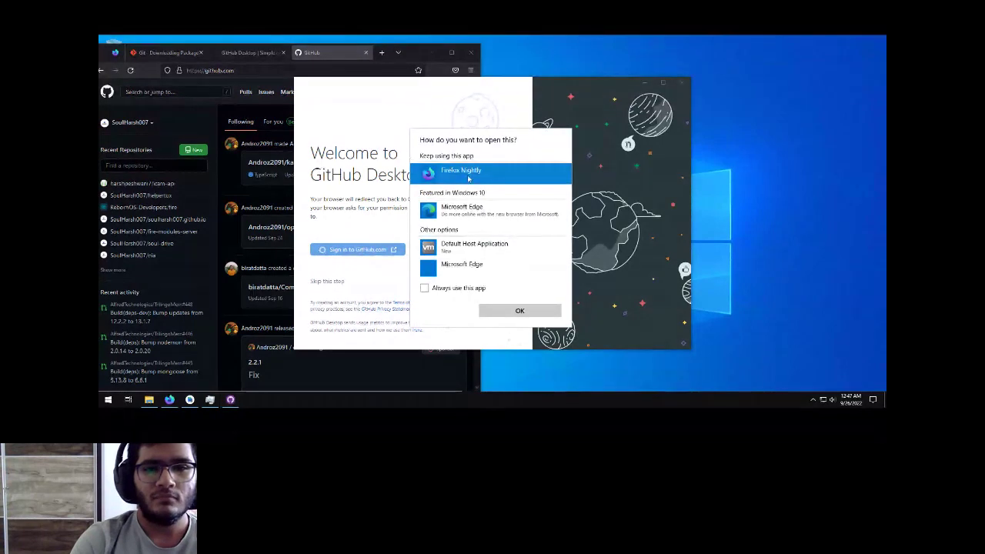
click(534, 312)
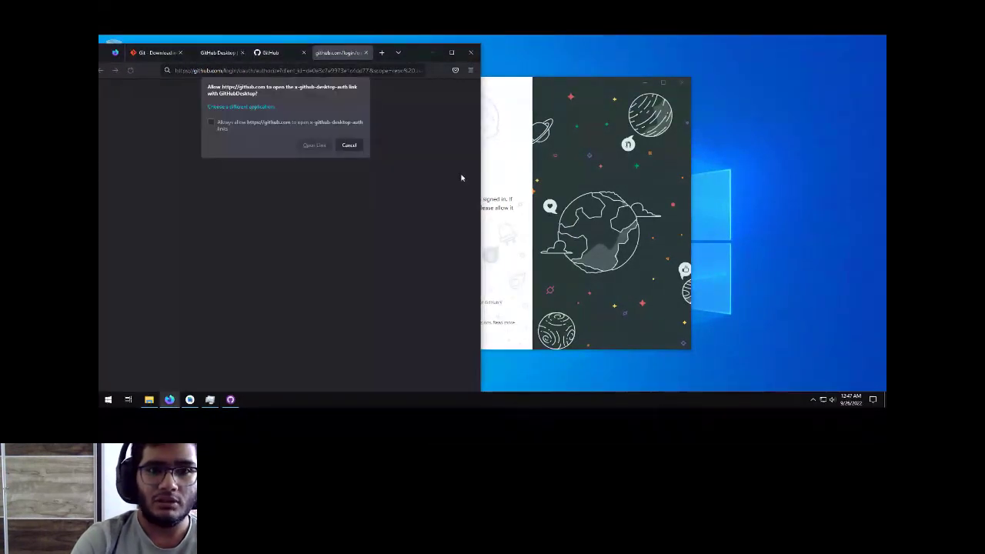
click(314, 147)
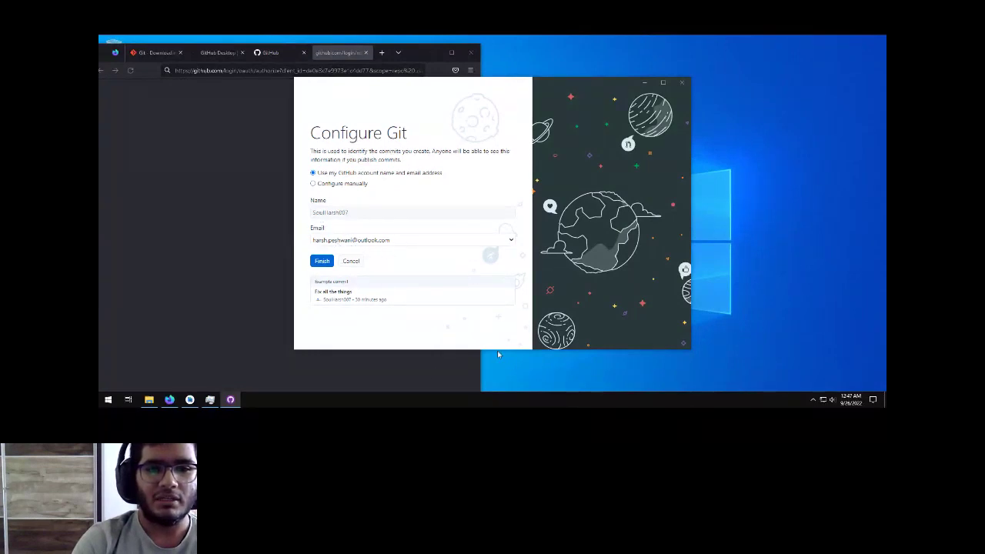
click(322, 262)
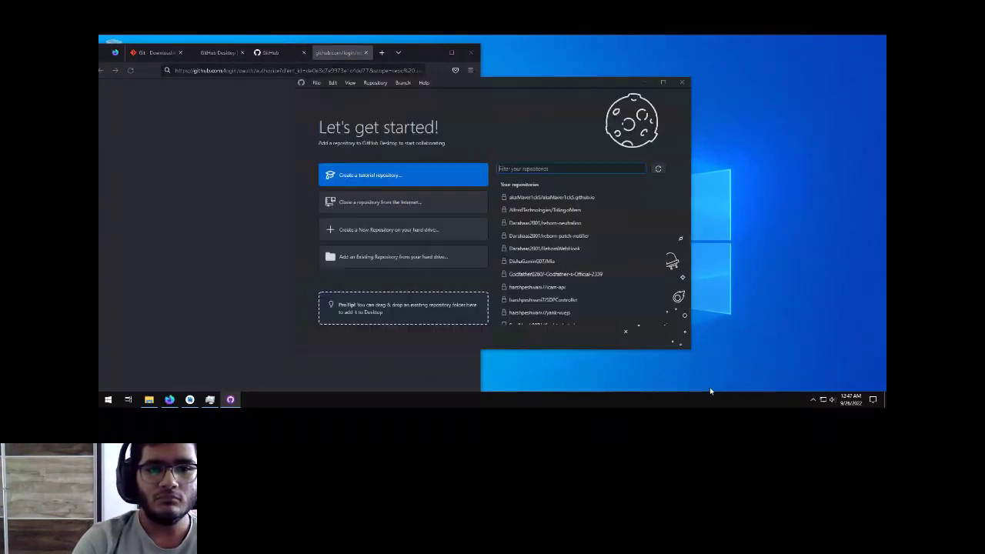
Browse the account's repository list in GitHub Desktop and place its window beside Firefox
scroll(584, 254, down, 10)
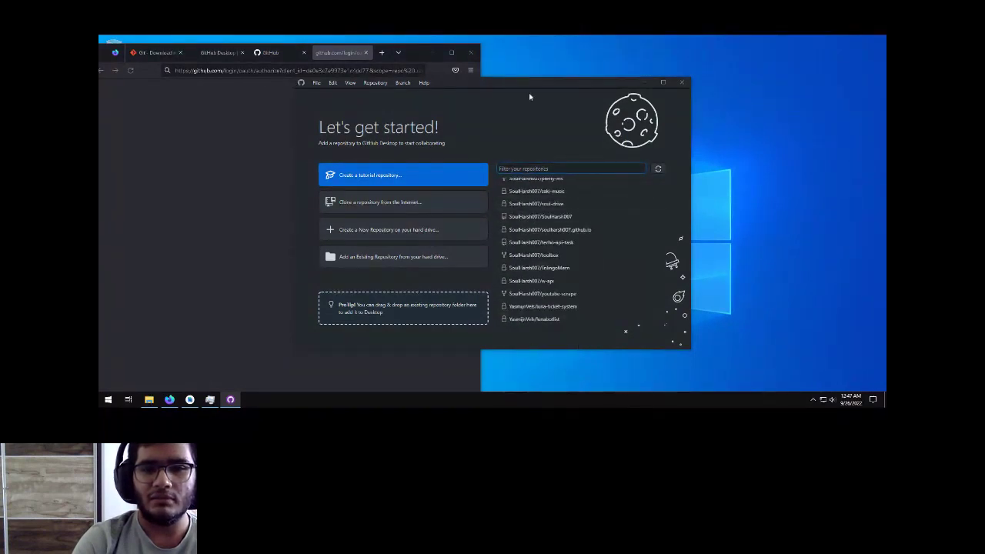
drag(495, 83, 672, 74)
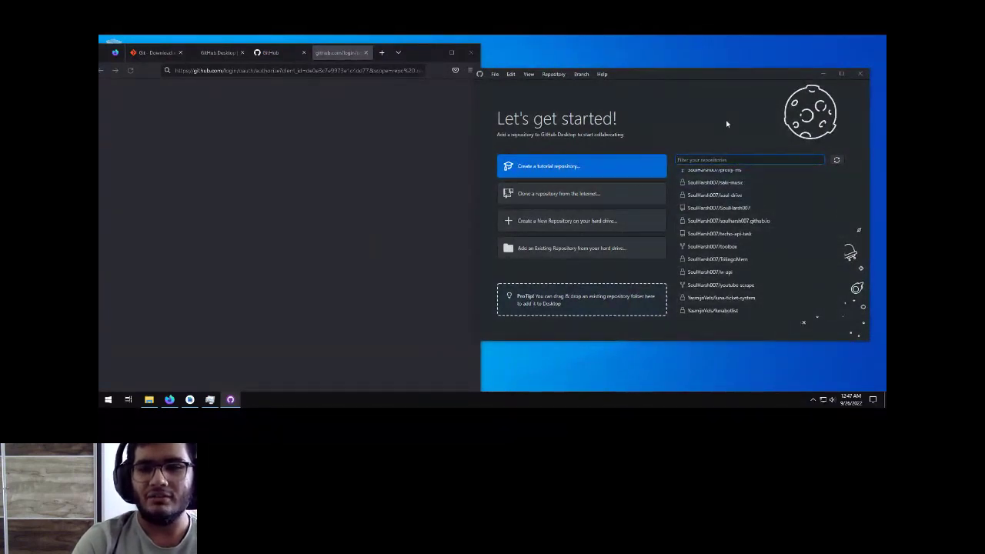
scroll(774, 271, up, 5)
scroll(776, 277, up, 5)
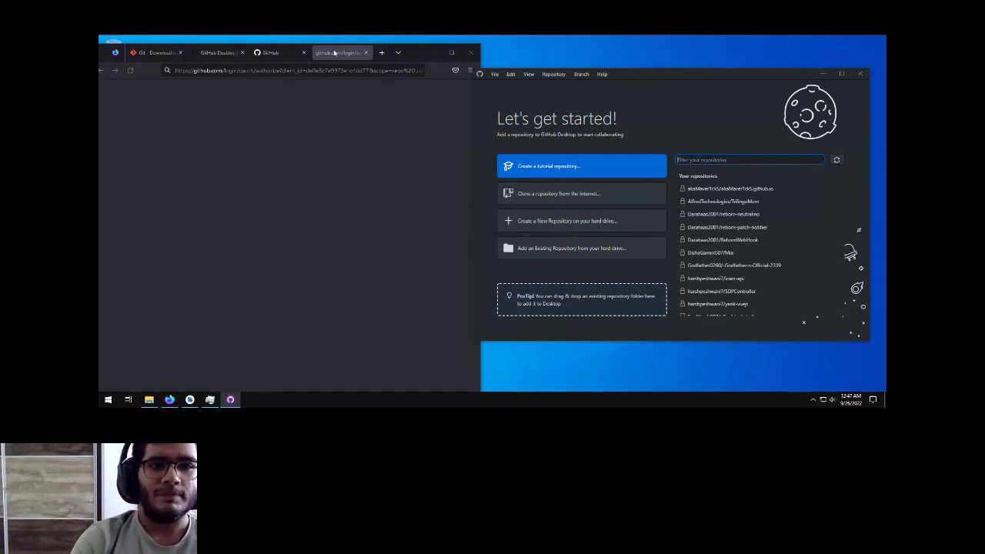
Close the leftover GitHub authorization page in Firefox and maximize the browser window
click(366, 53)
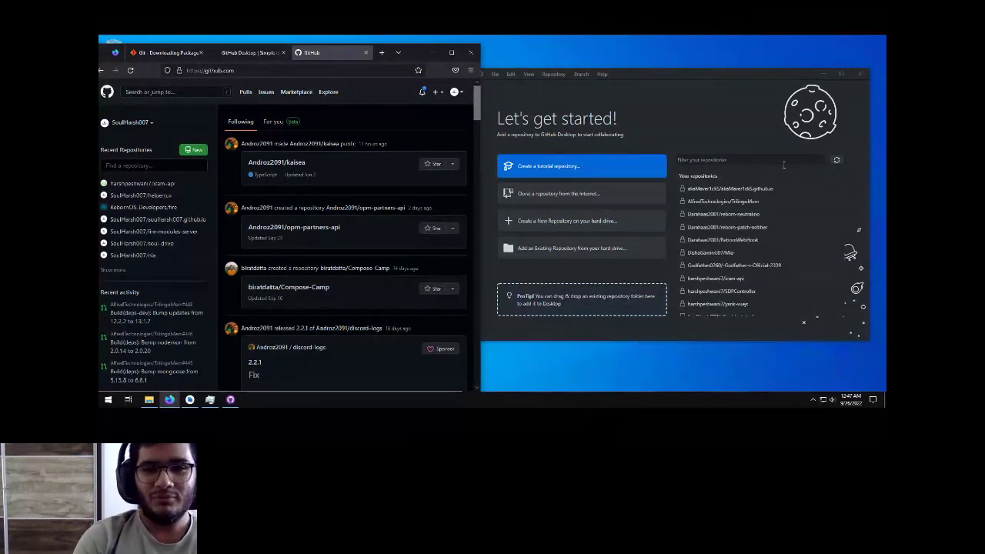
double_click(442, 55)
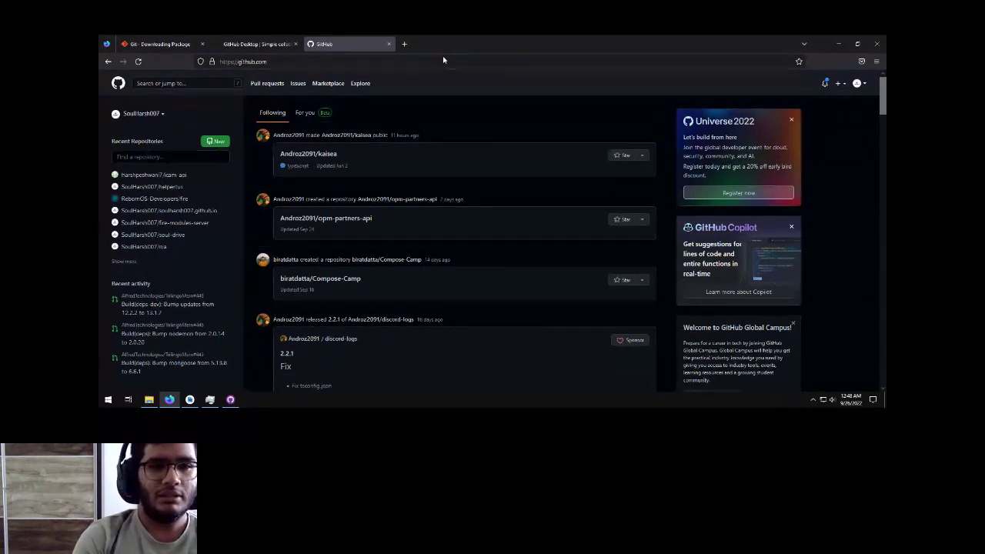
Switch to the host browser's live session and check its General chat and Q&A for participants' messages and questions
key(alt+Tab)
key(alt+Tab)
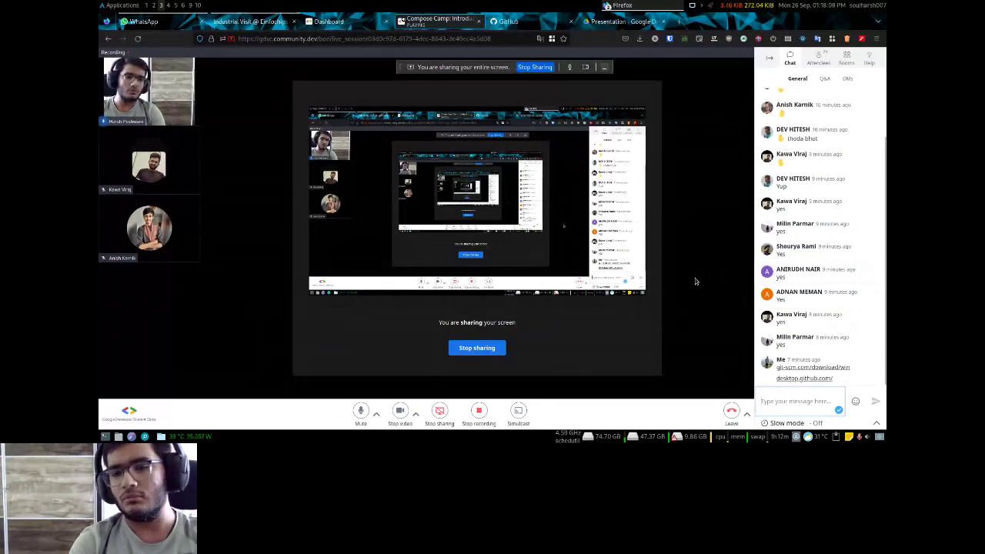
key(alt+Tab)
key(alt+Tab)
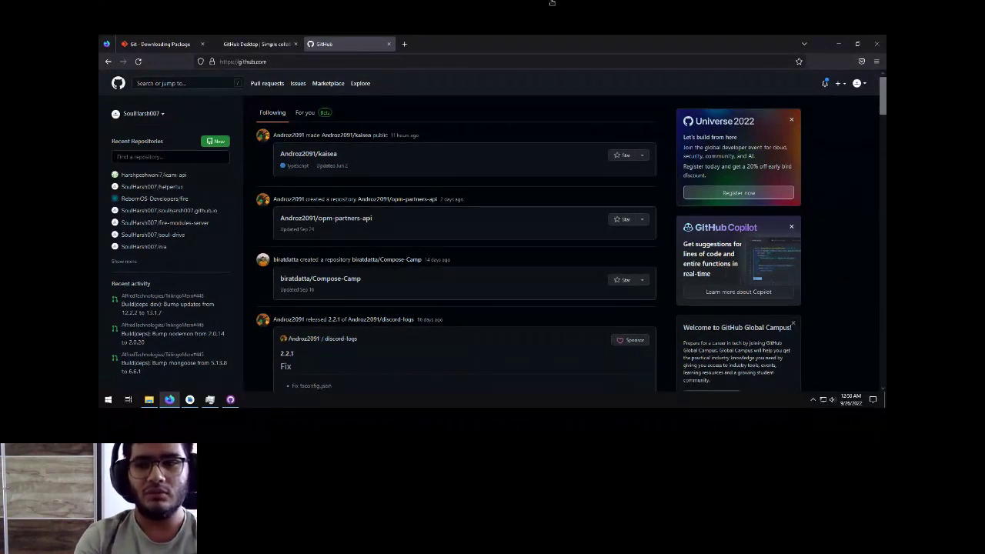
key(ctrl+alt+Right)
key(ctrl+alt+Right)
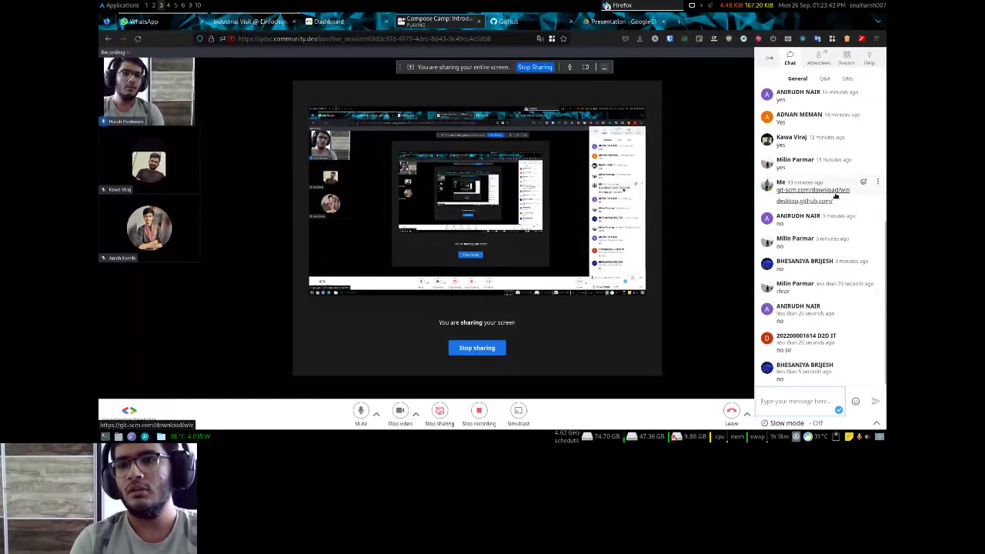
click(824, 79)
click(830, 179)
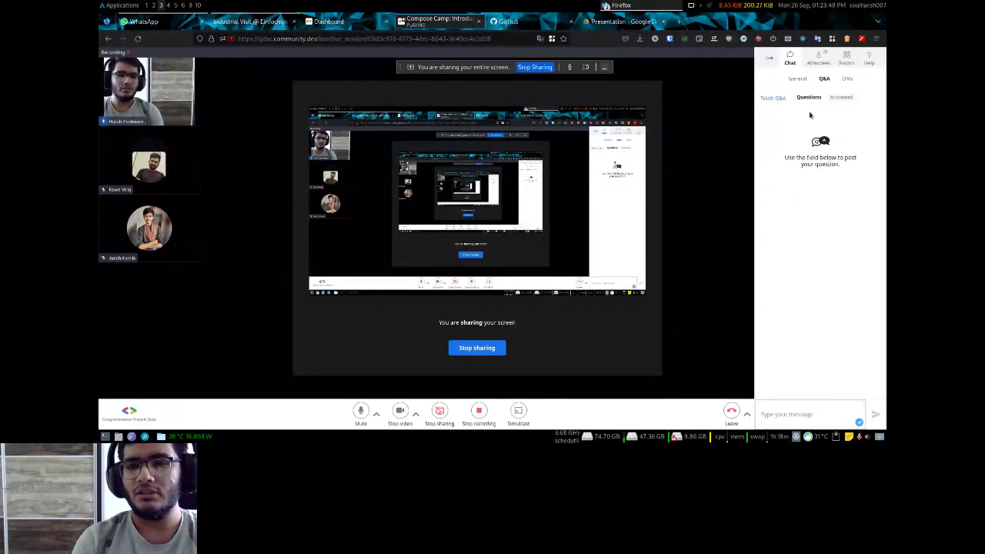
click(799, 80)
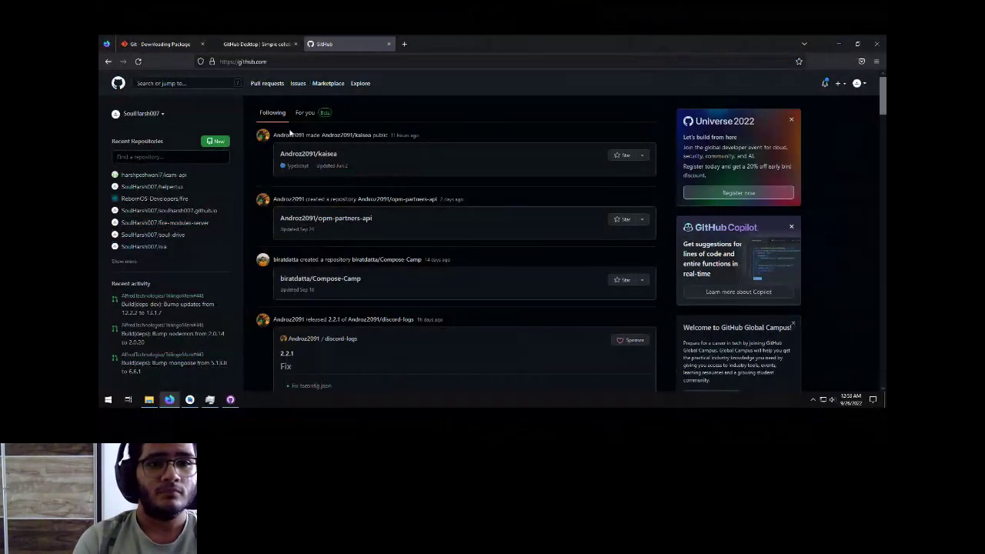
Return to the virtual machine, minimize Firefox and GitHub Desktop, and refresh the desktop
click(838, 44)
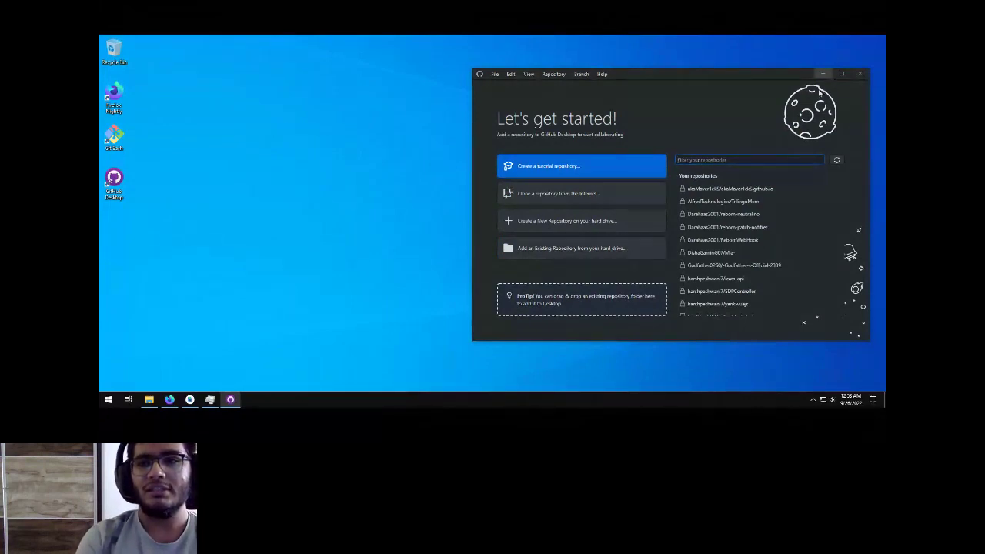
click(822, 73)
right_click(619, 173)
click(645, 199)
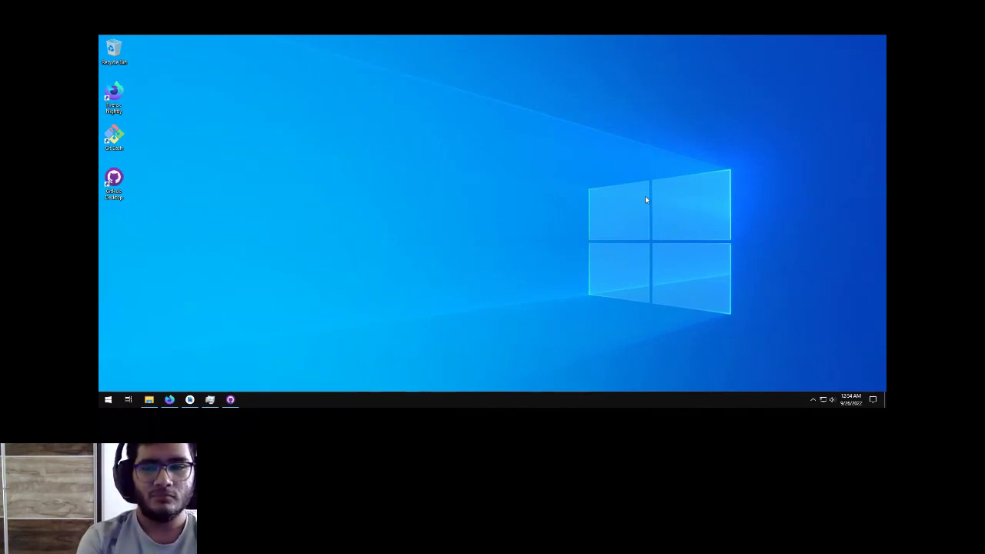
Switch to Android Studio, exit it completely, and refresh the desktop
click(190, 400)
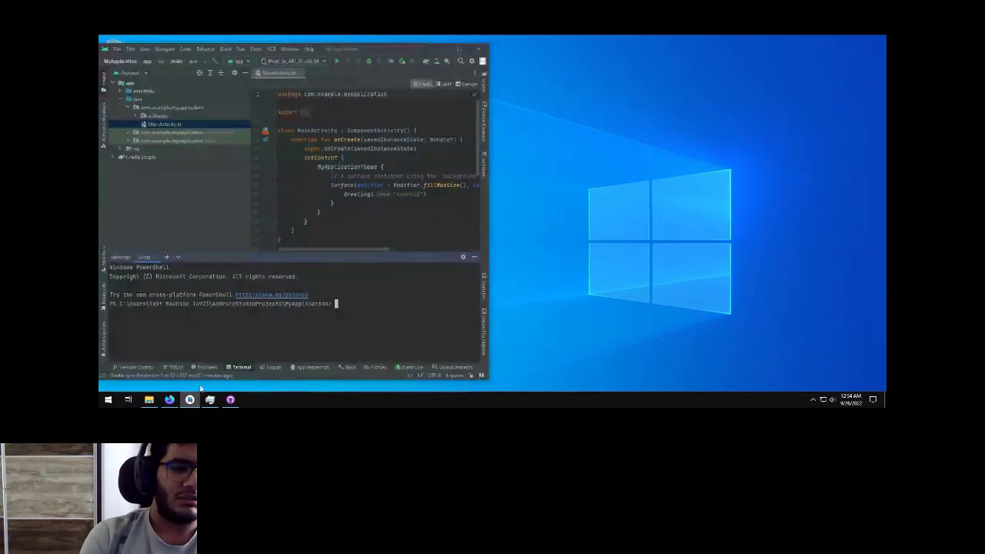
click(459, 49)
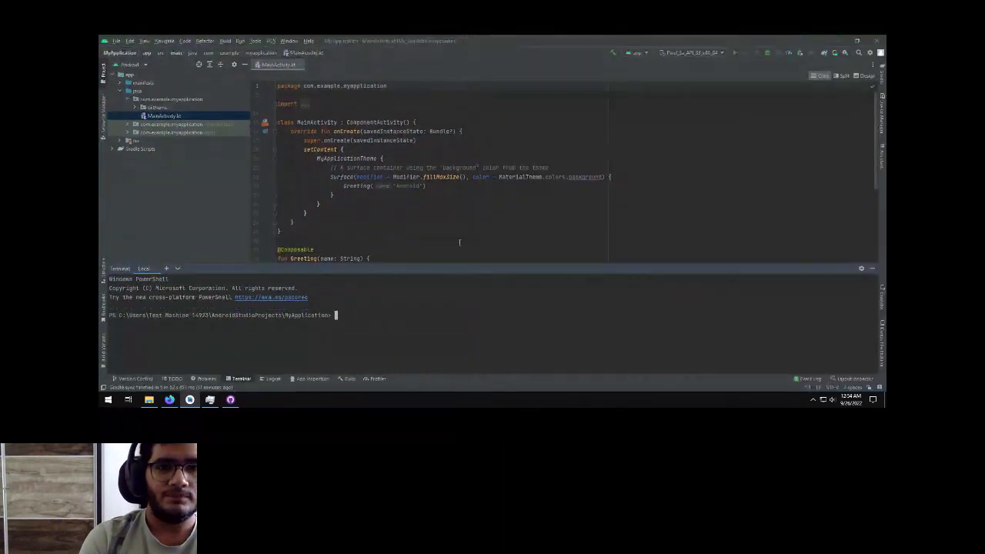
click(117, 40)
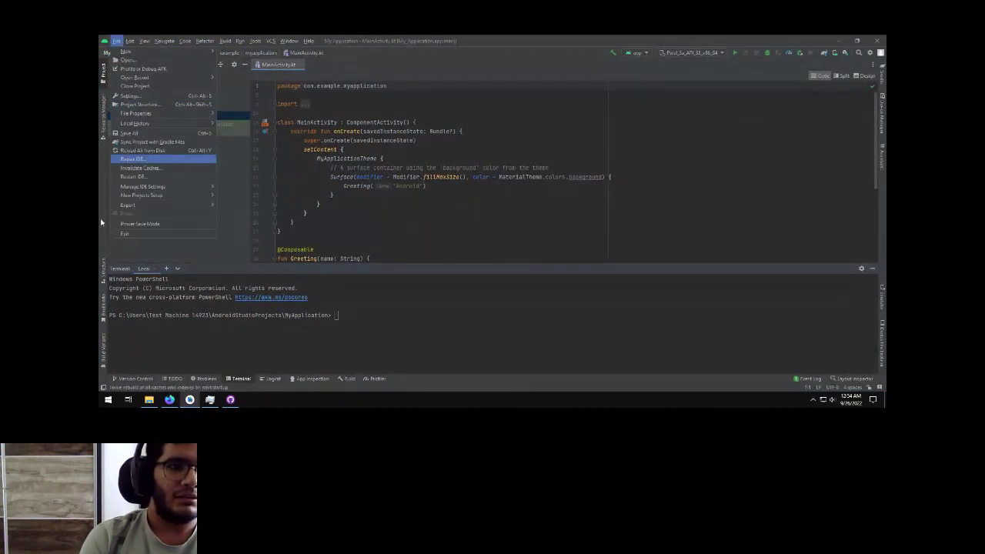
click(129, 233)
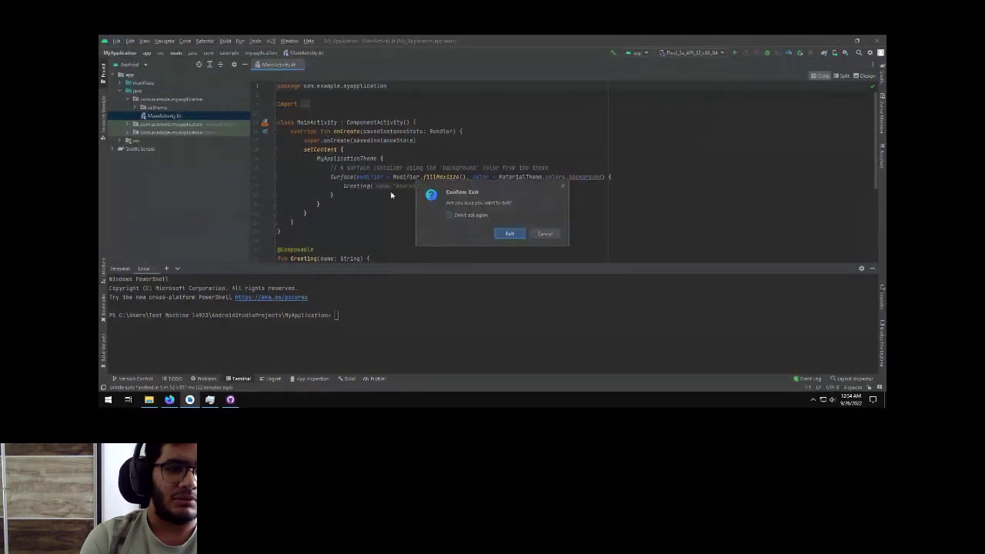
click(510, 233)
right_click(348, 194)
click(384, 221)
Relaunch Android Studio with the My Application project and dismiss the Tip of the Day
click(107, 400)
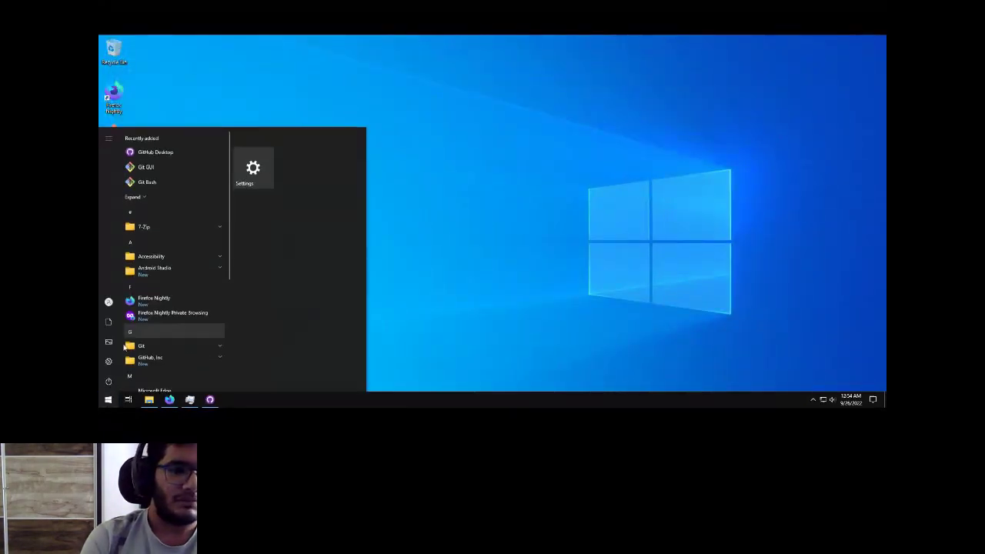
click(186, 270)
click(200, 286)
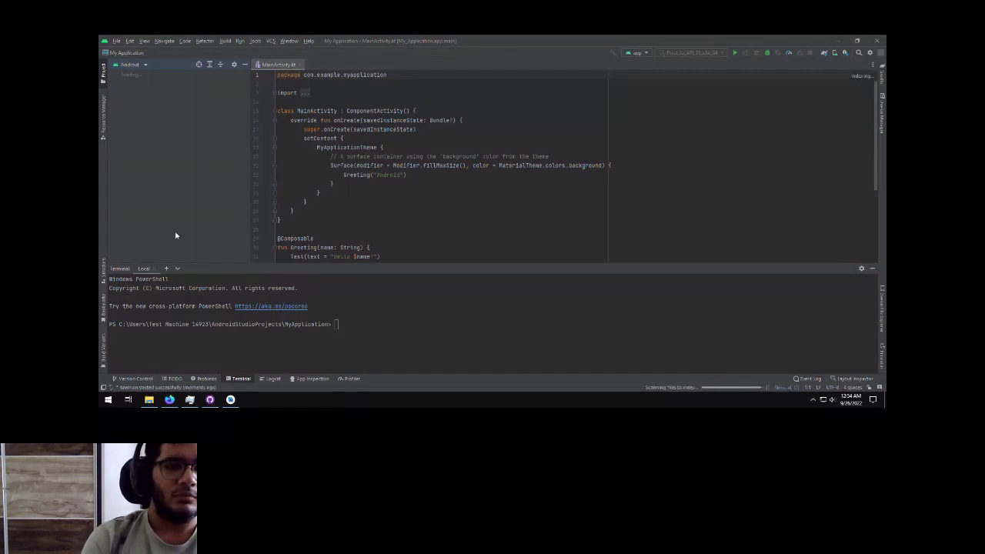
click(116, 41)
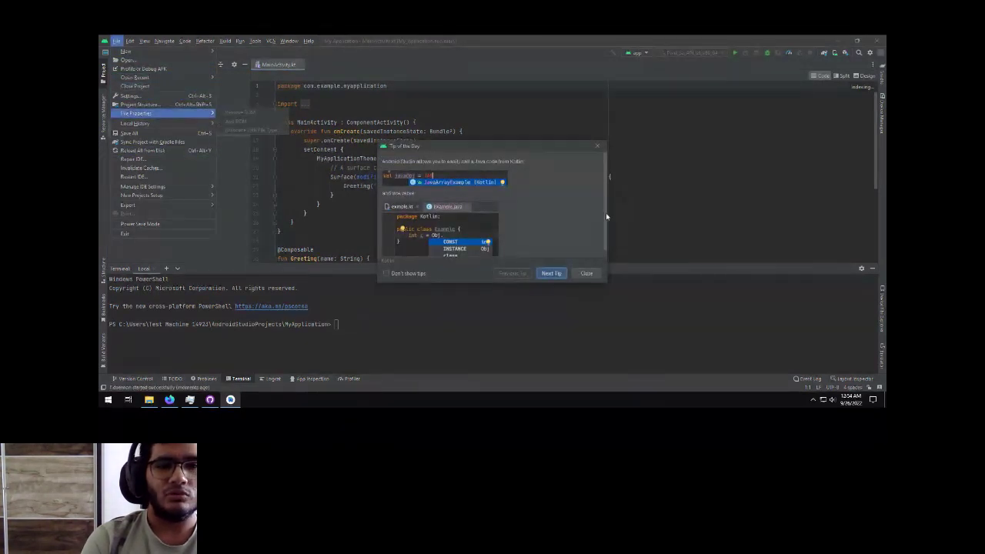
click(594, 231)
click(587, 274)
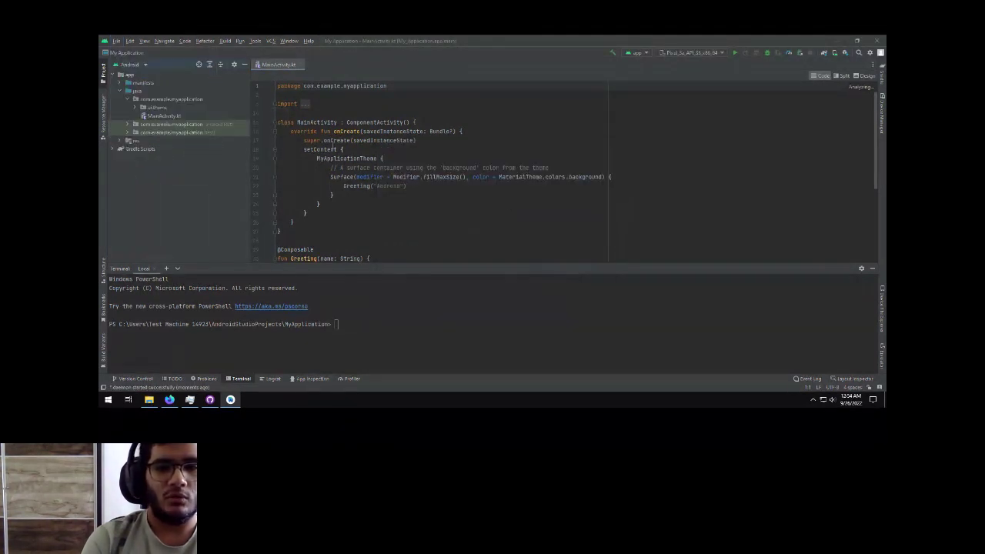
Open the Git page of the Version Control settings, test the auto-detected Git executable path, and review the Git options
click(119, 41)
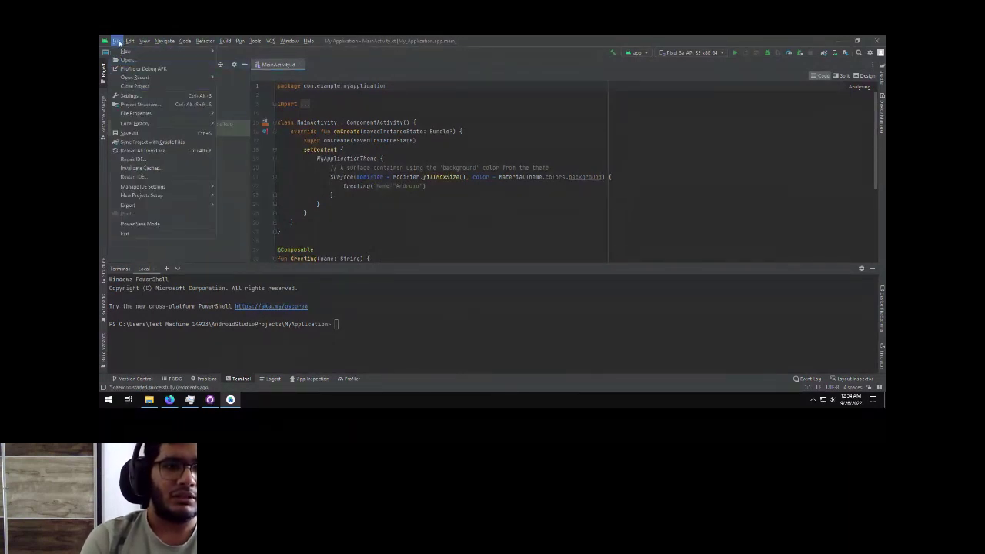
click(149, 97)
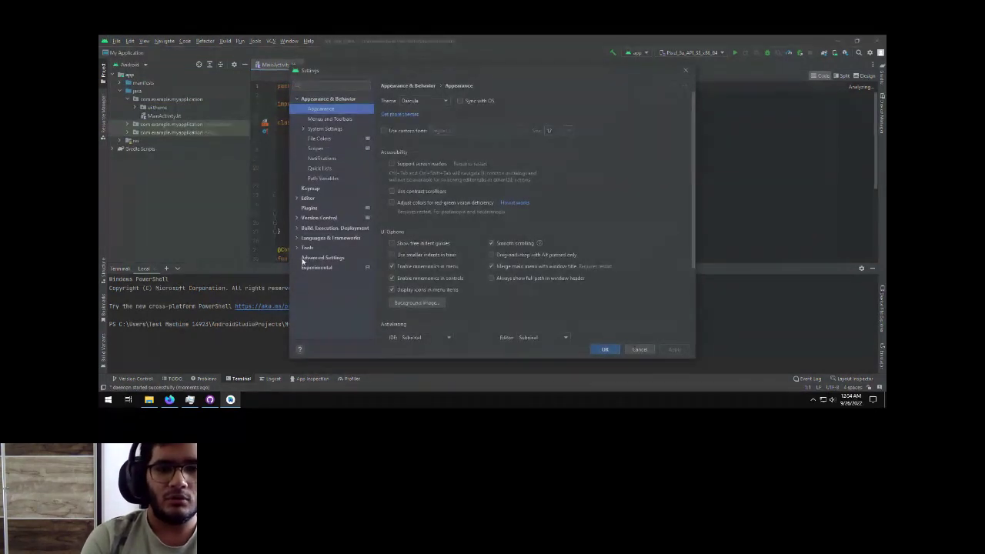
click(314, 221)
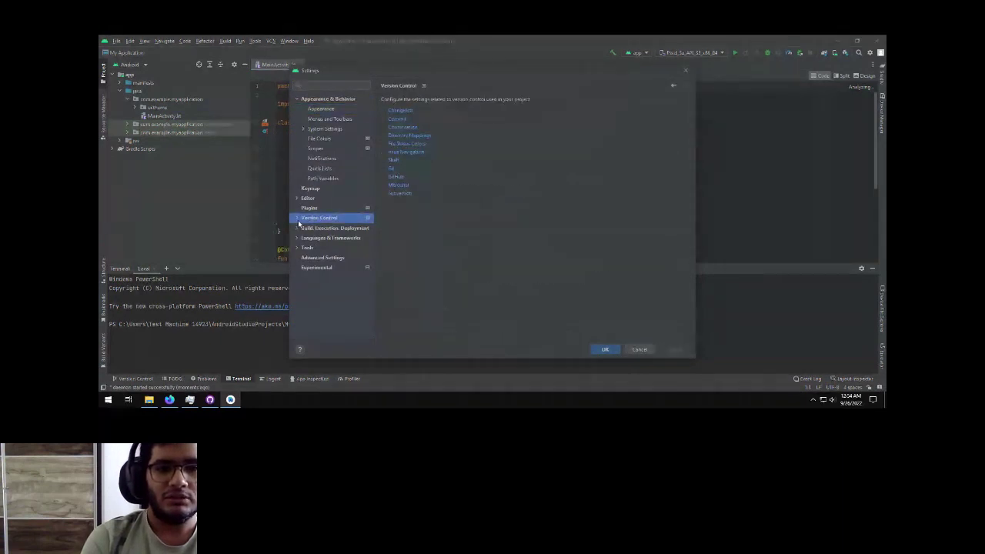
click(394, 172)
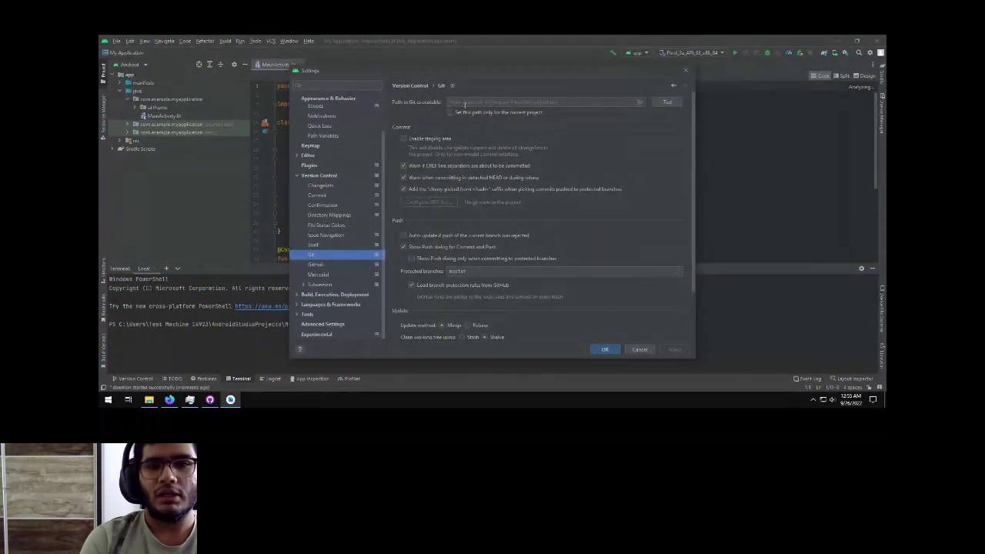
click(556, 101)
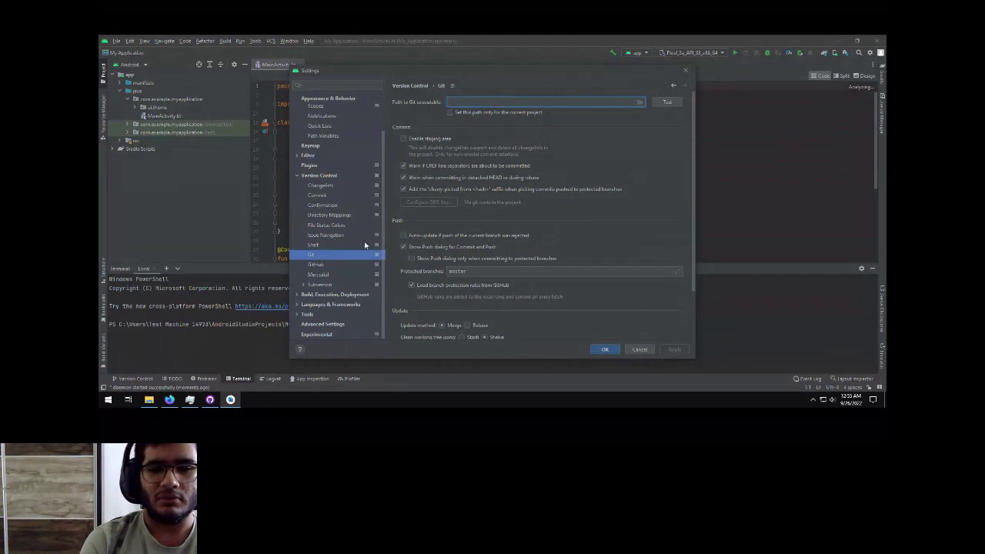
click(335, 245)
click(335, 254)
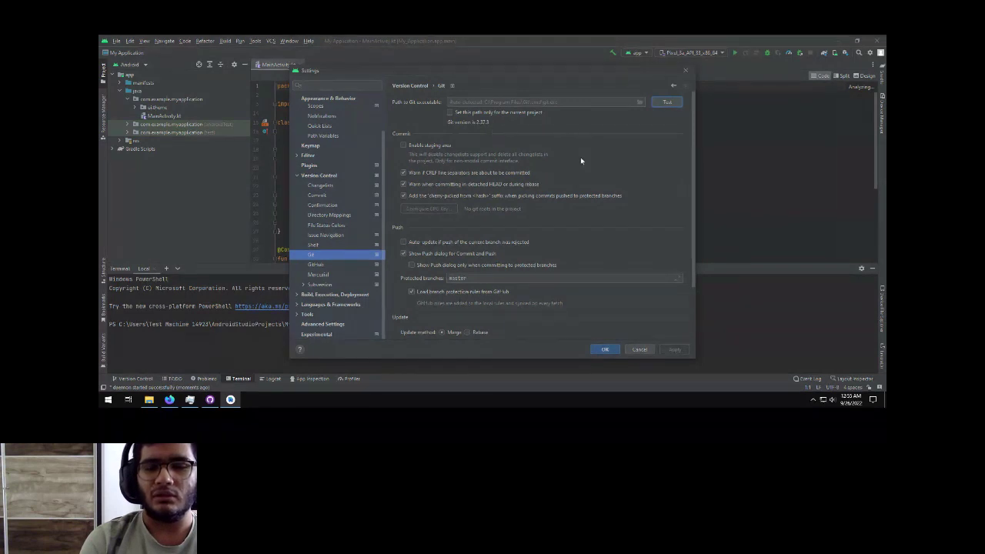
scroll(608, 167, down, 2)
scroll(607, 167, down, 2)
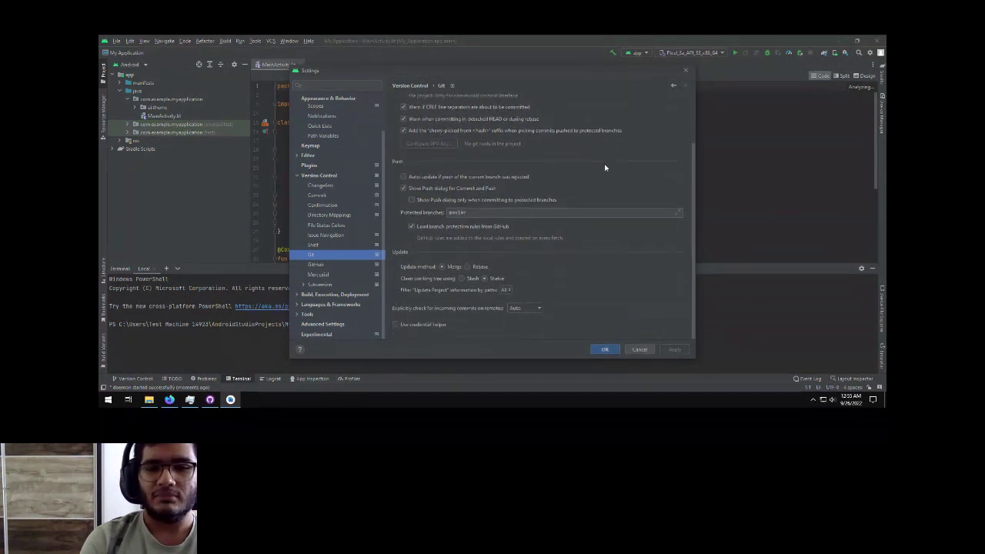
scroll(608, 201, up, 3)
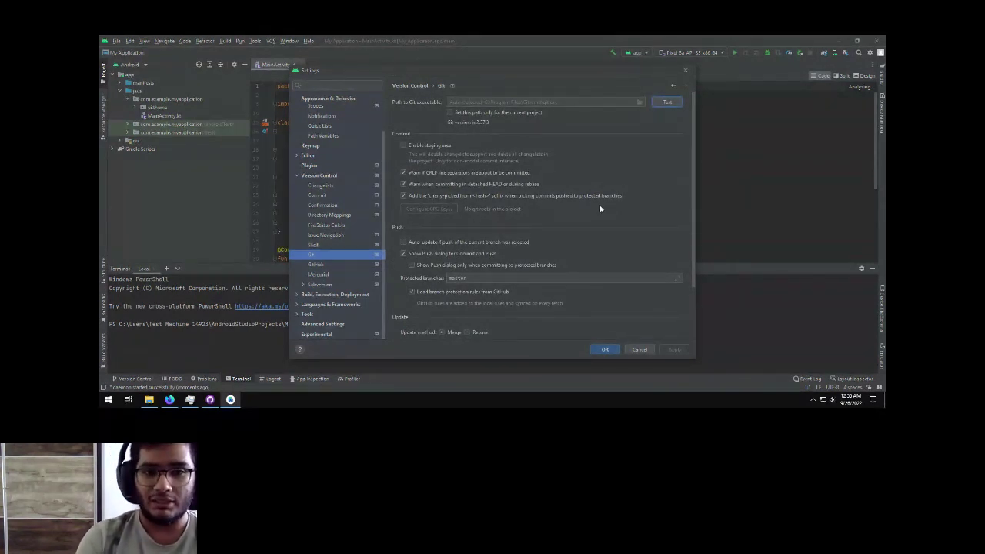
scroll(599, 206, down, 3)
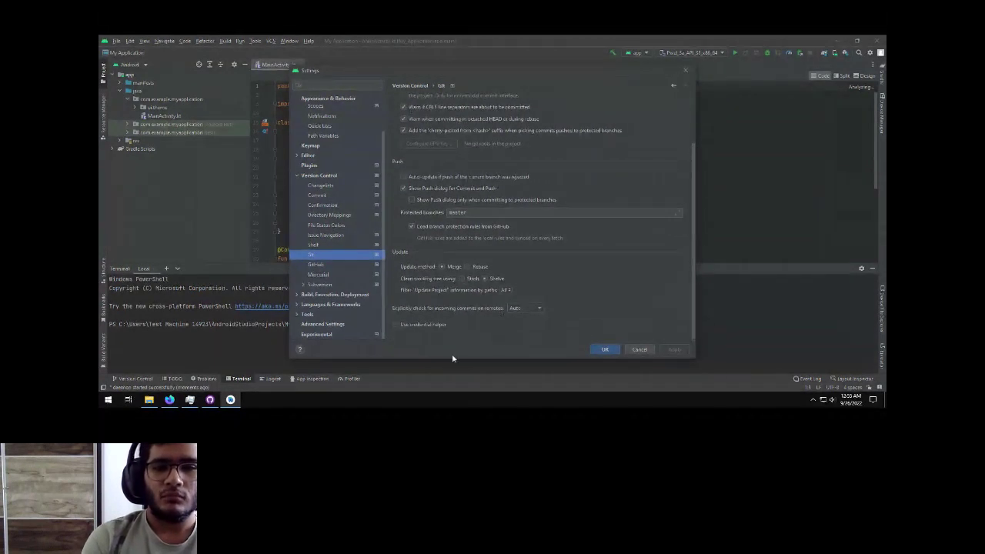
Review the Git push, update and credential helper options once more, and accept and close the settings
scroll(647, 264, up, 3)
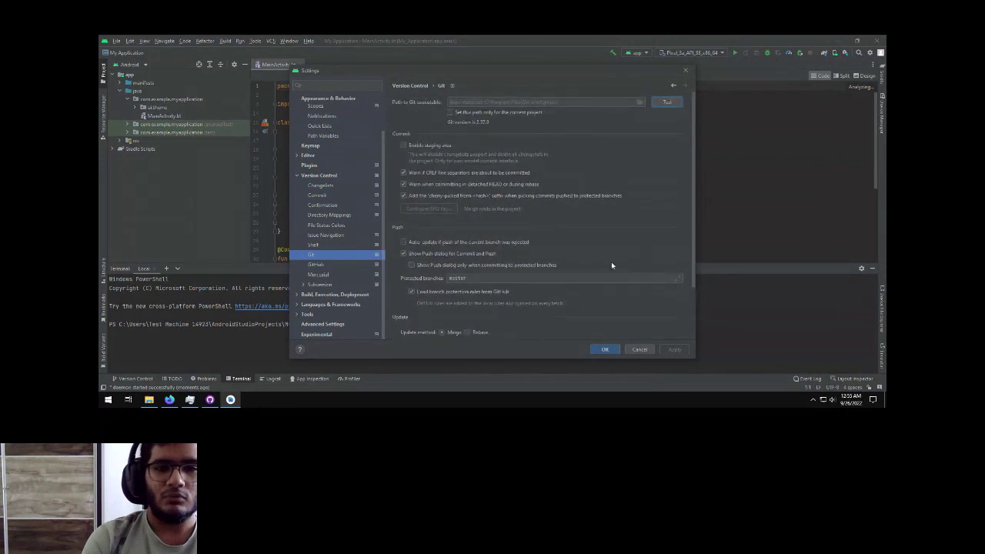
scroll(612, 266, down, 3)
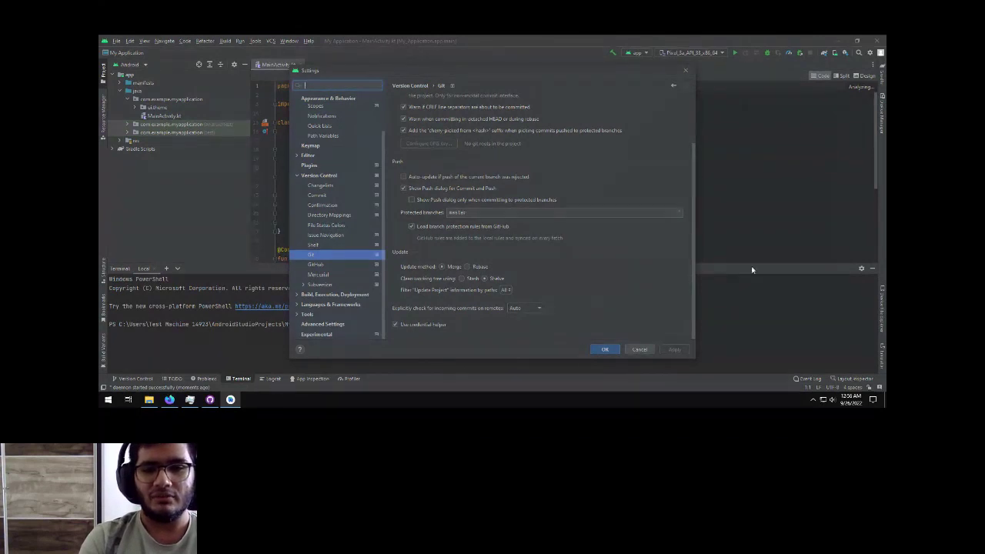
click(598, 351)
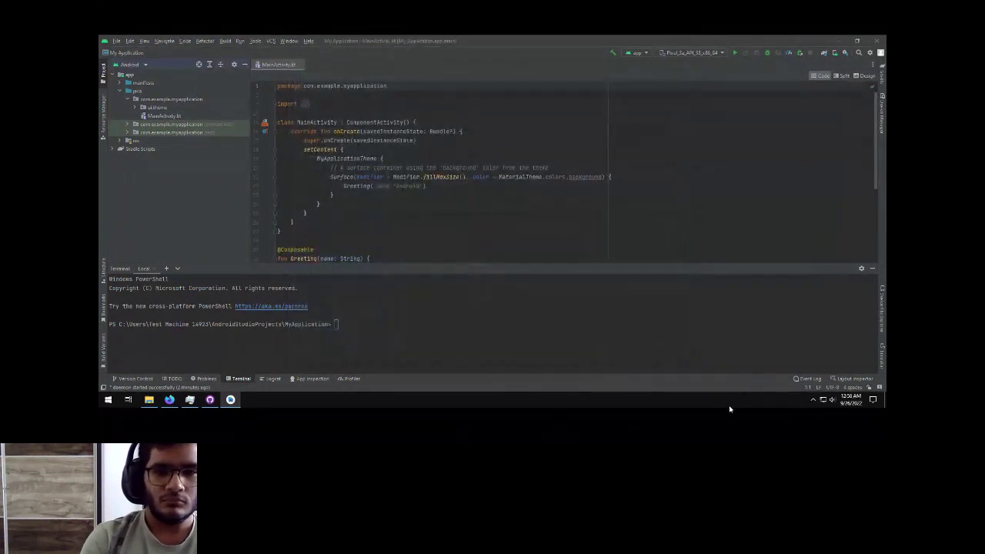
Run "git --version" in the project's terminal to check the installed Git version
click(377, 208)
click(407, 333)
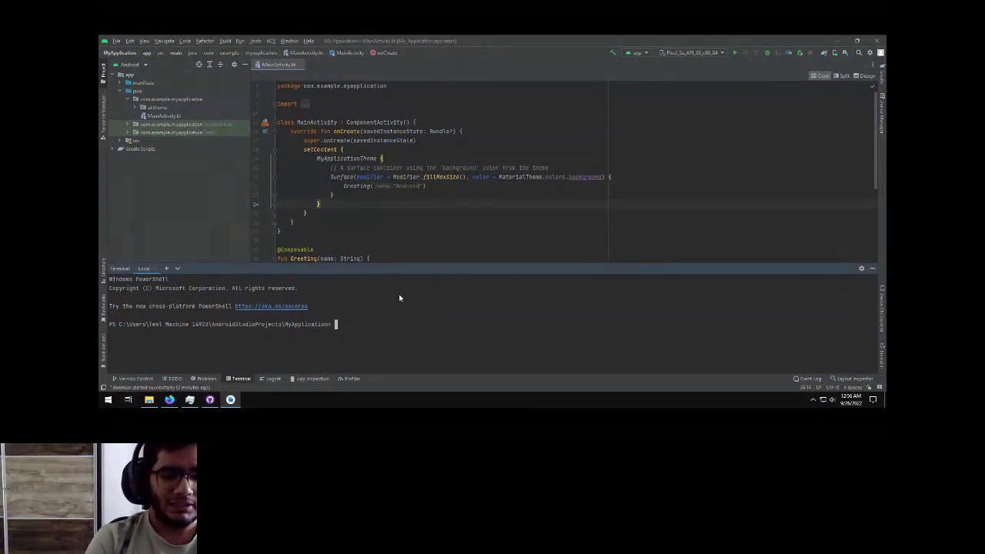
text(git --version)
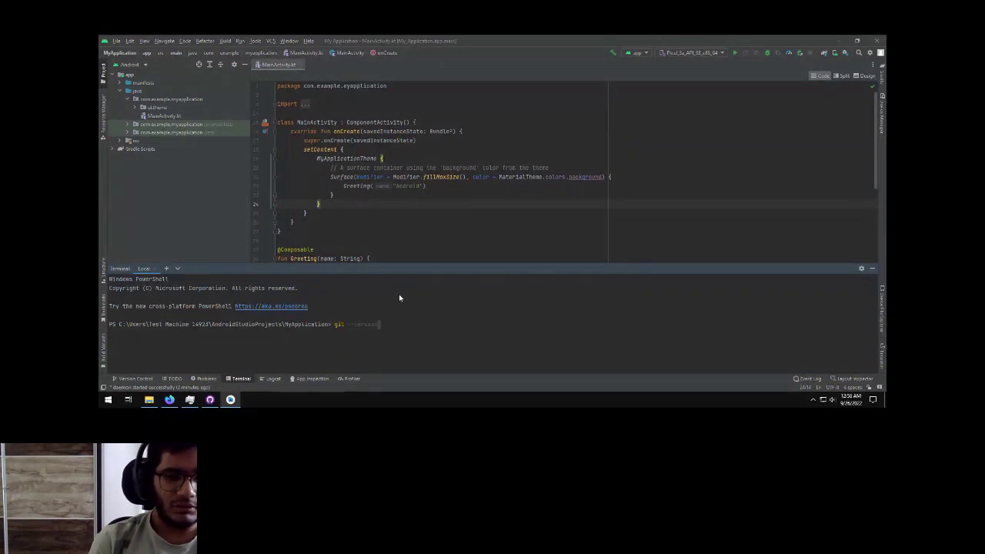
key(Return)
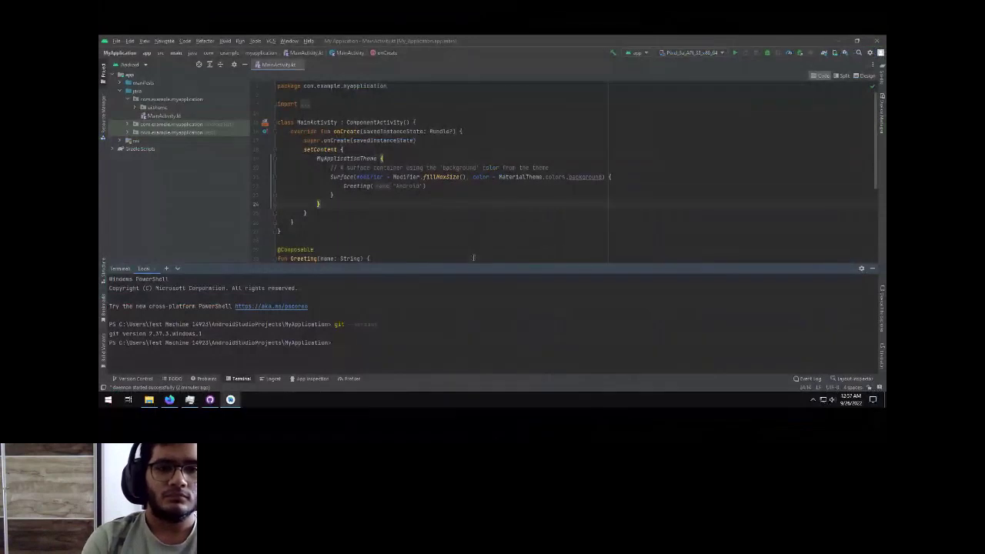
Enable version control integration for MyApplication with Git as the version control system
click(437, 222)
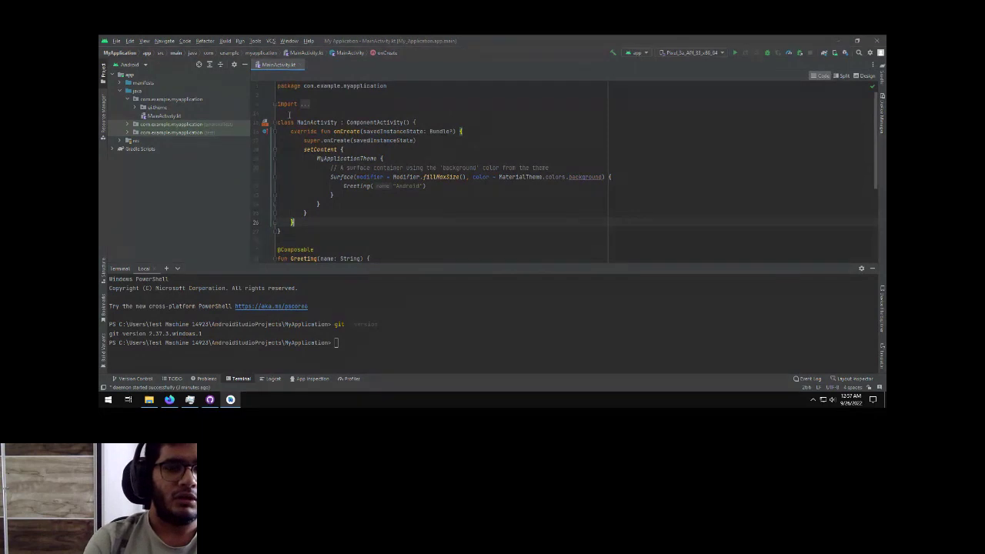
click(271, 41)
click(271, 42)
click(275, 40)
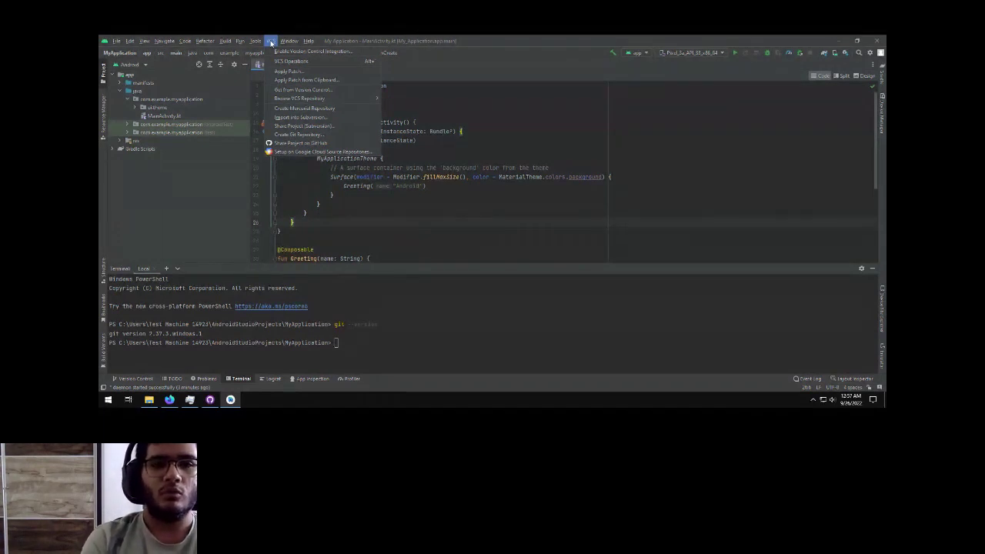
click(318, 52)
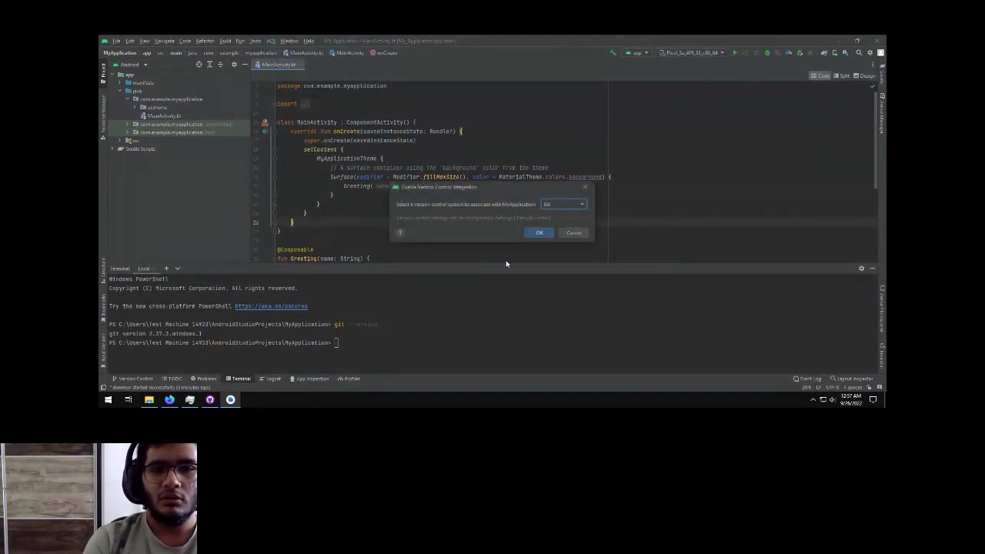
click(573, 206)
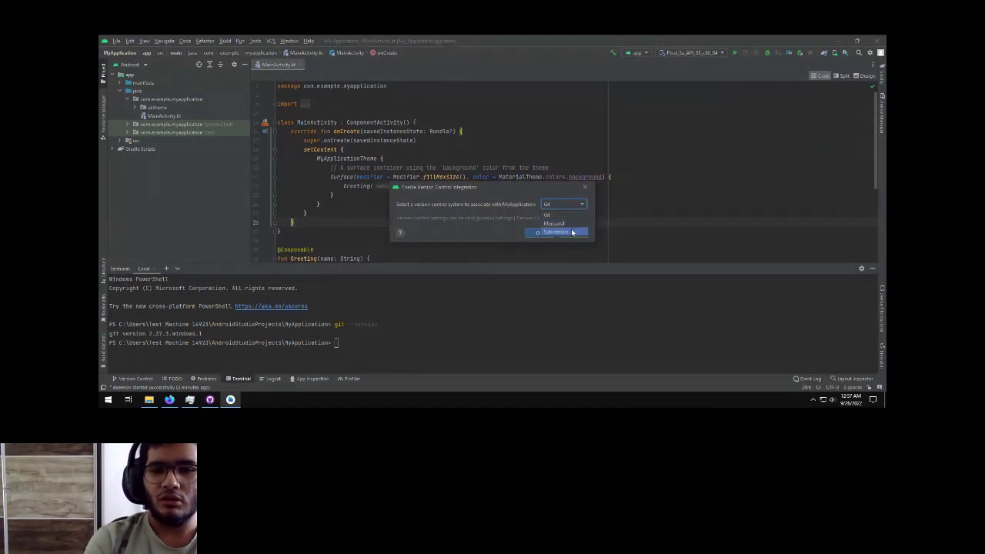
click(549, 215)
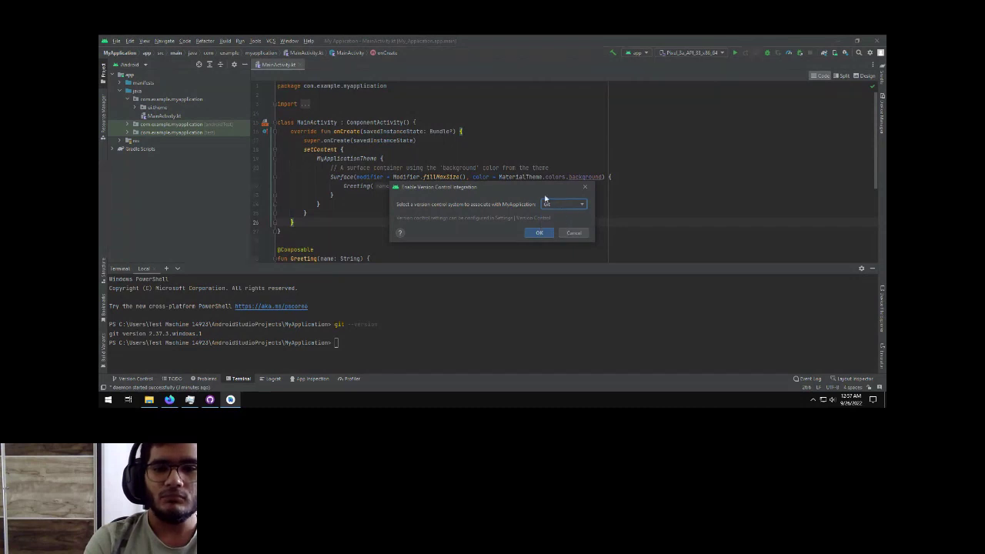
click(540, 233)
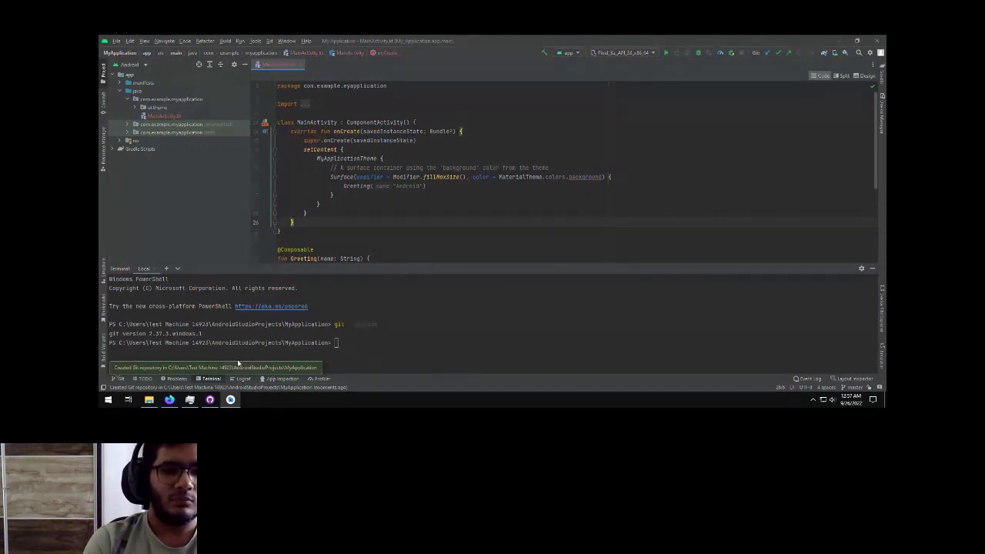
Show the project's Git log, restore the IDE window to a smaller size, and move it away from the desktop icons
click(119, 378)
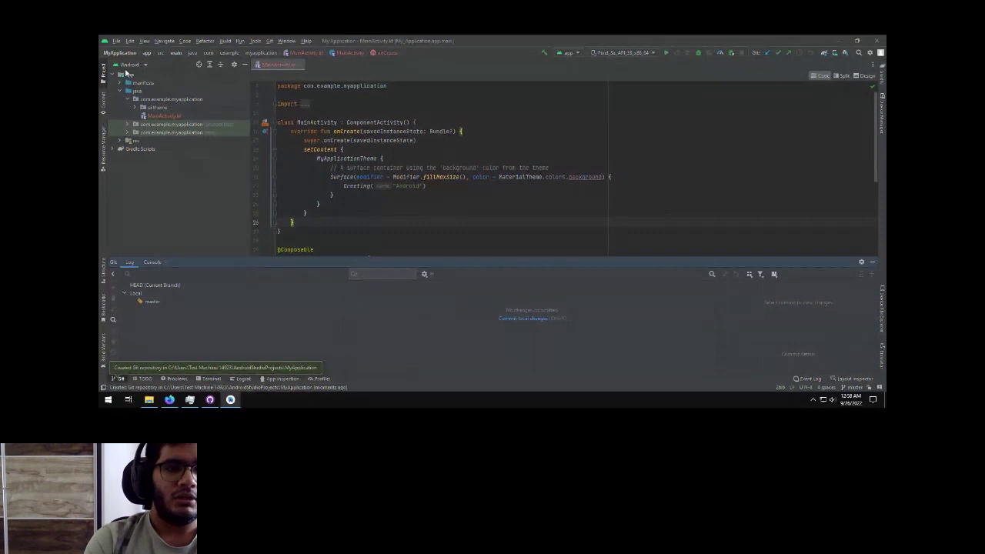
click(857, 40)
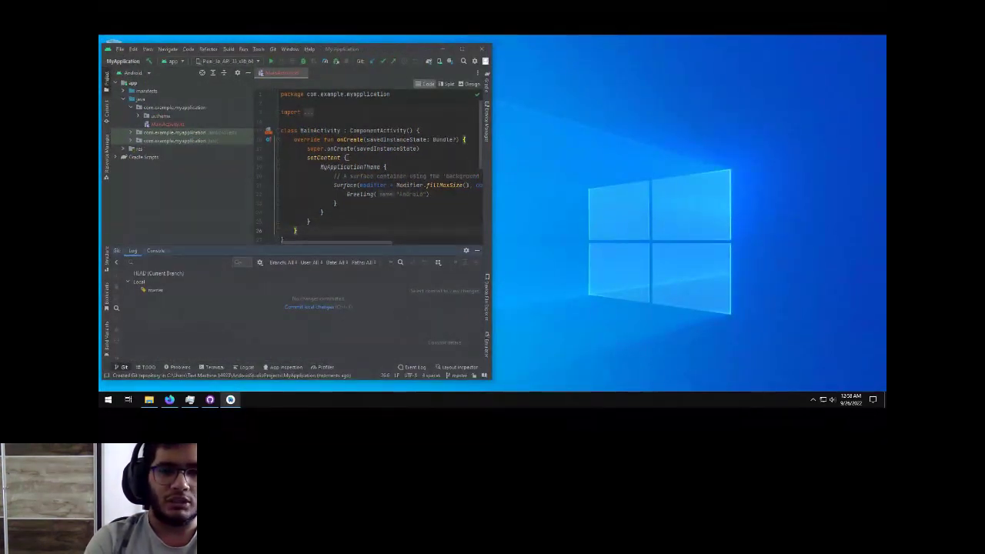
key(ctrl+q)
click(434, 151)
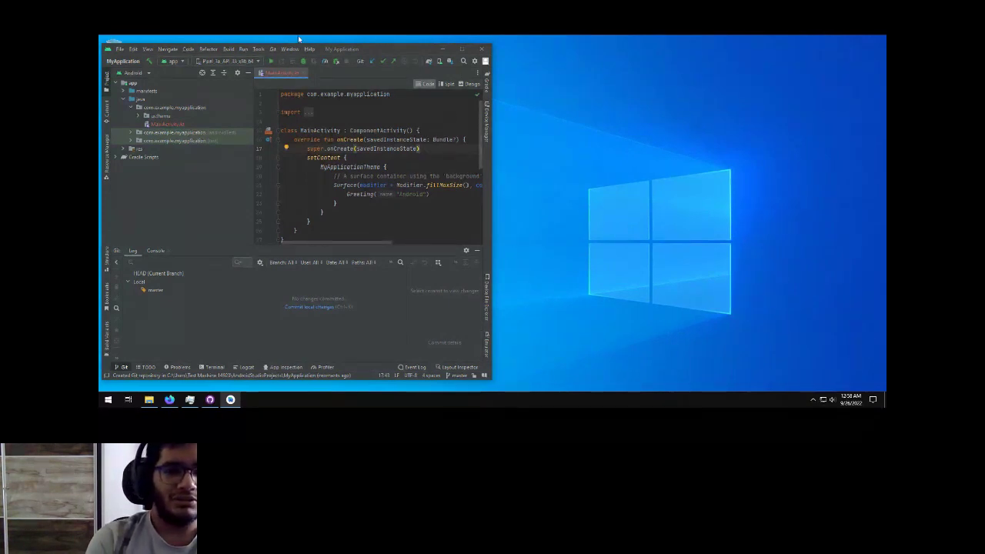
drag(392, 47, 605, 39)
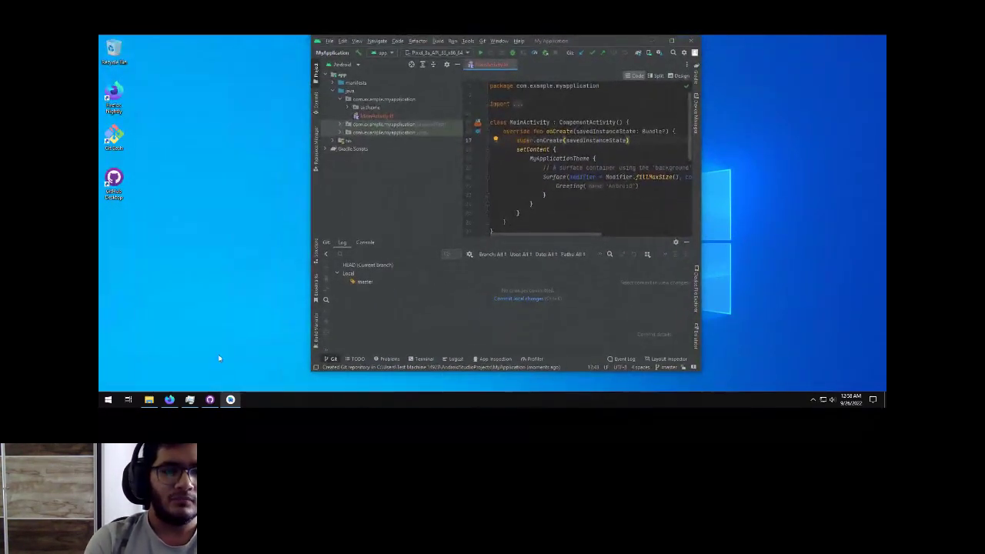
Switch to Firefox and start a new GitHub repository with the personal account as its owner
click(169, 399)
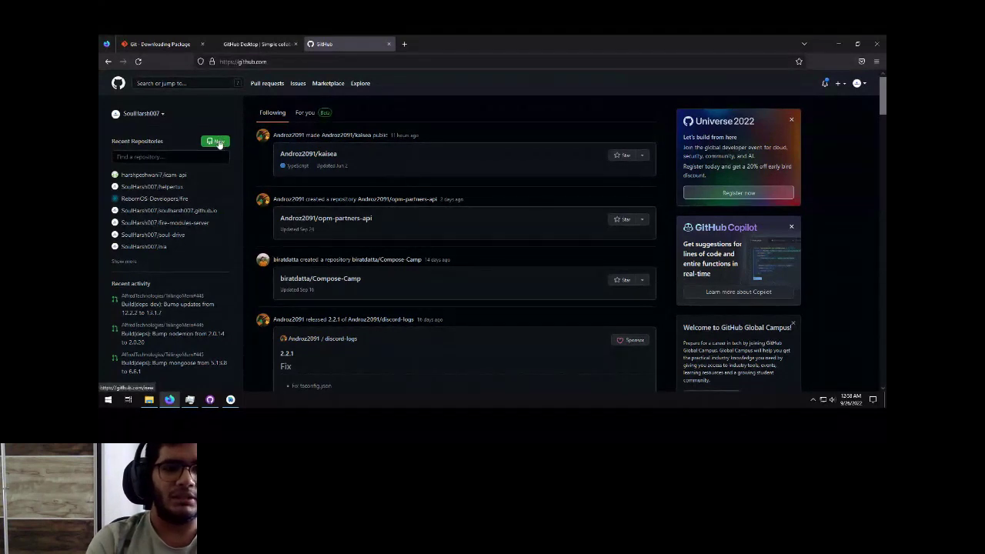
click(219, 143)
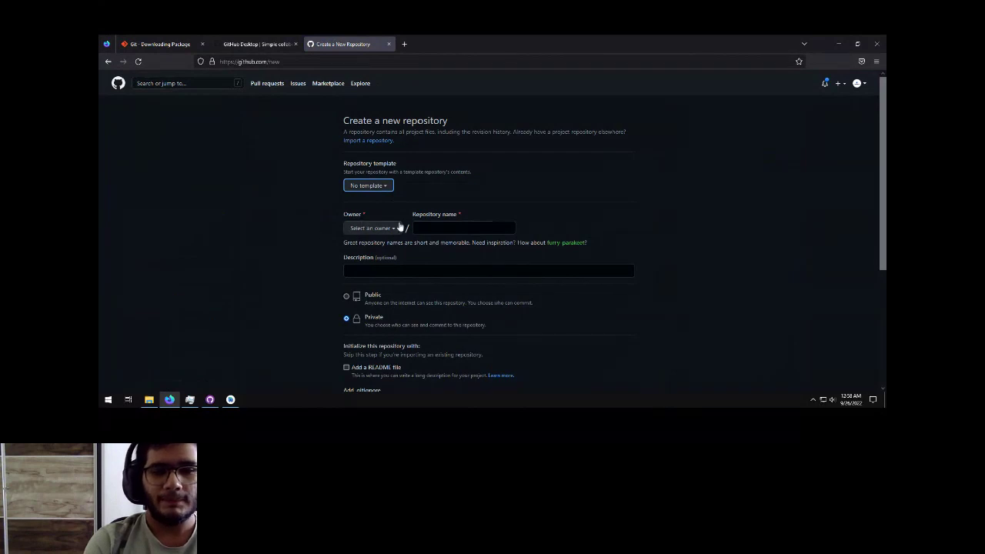
click(385, 229)
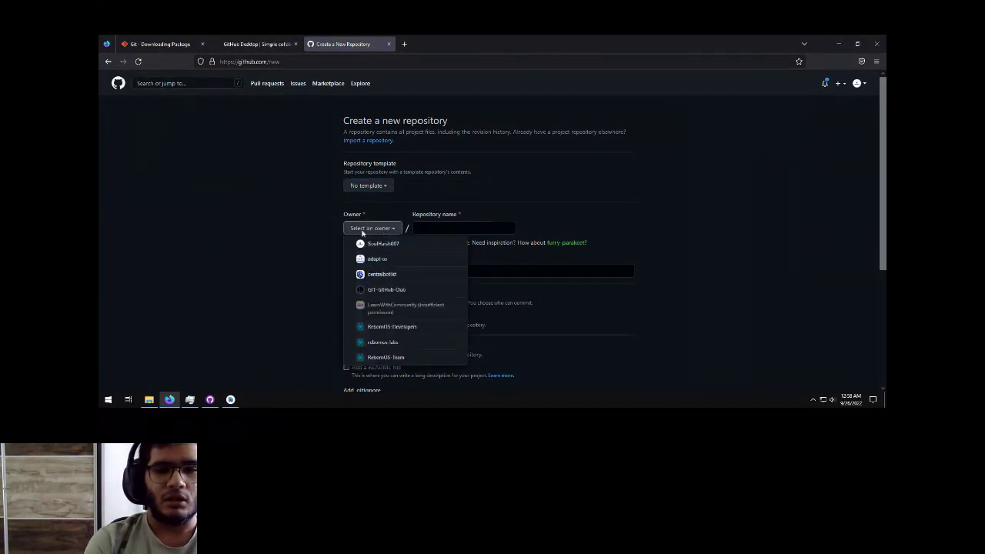
click(385, 243)
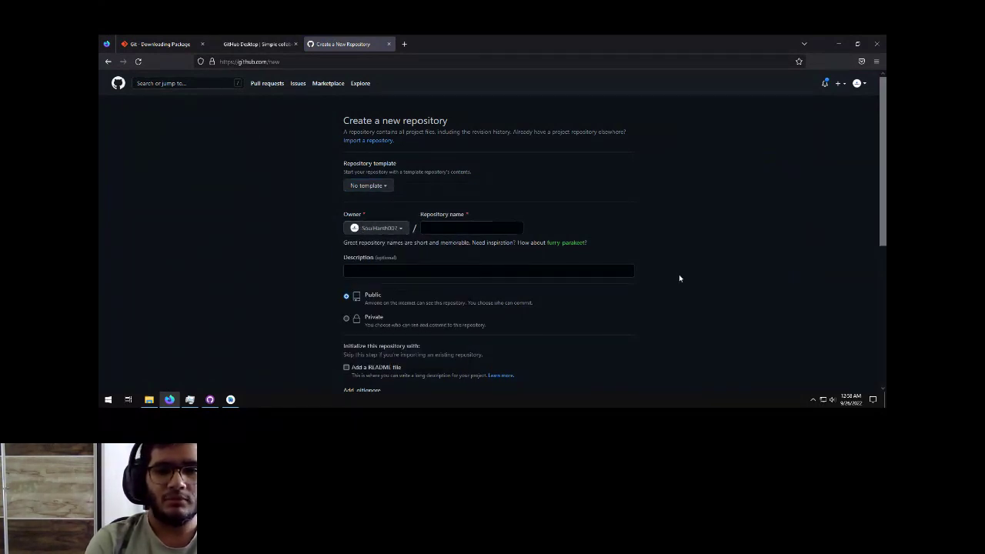
Name the new repository "compose camp test repo"
click(478, 228)
text(compose cam)
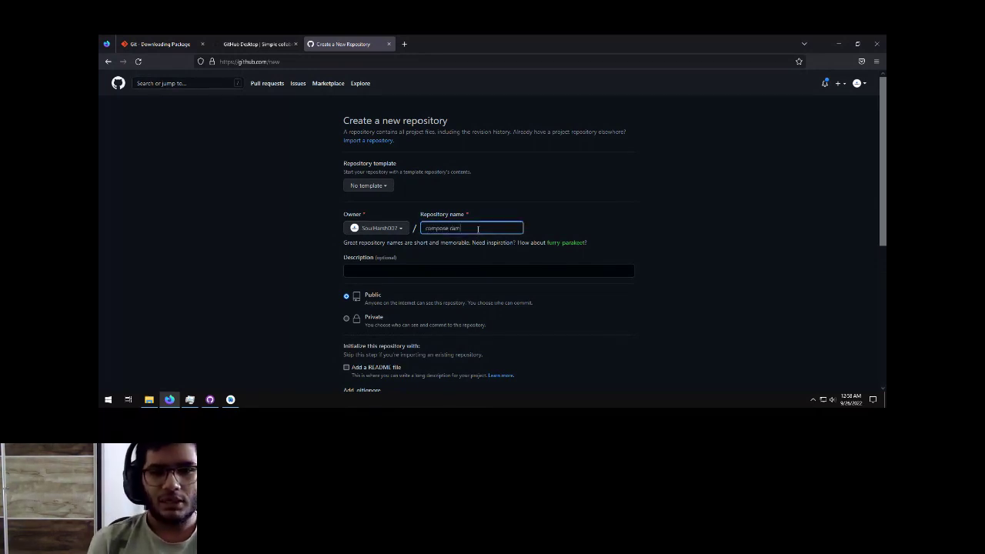
text(p test repo)
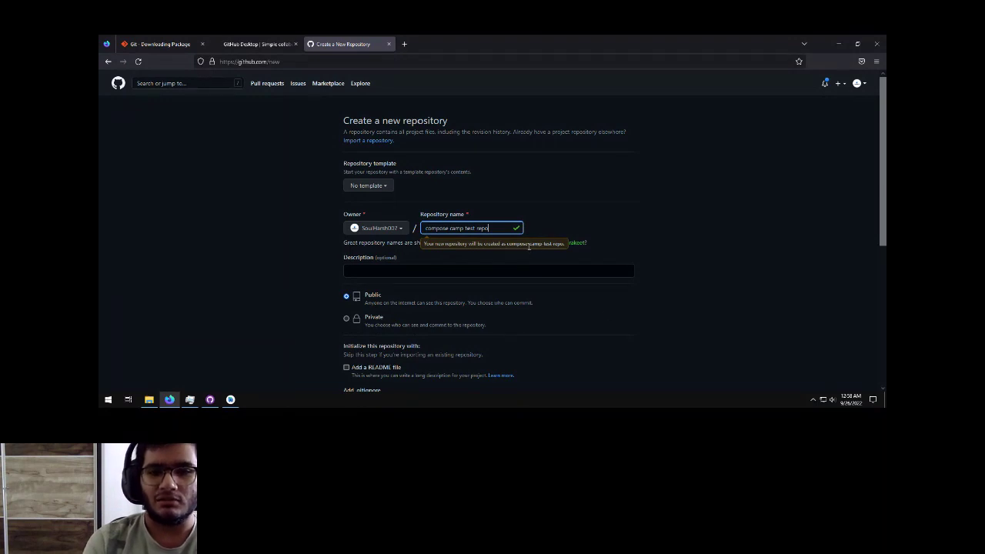
click(688, 249)
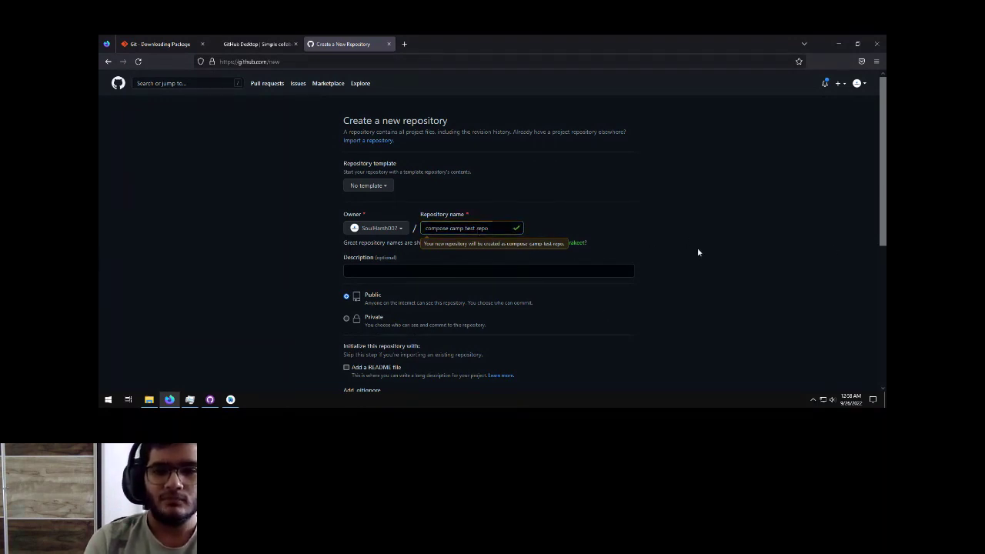
Try the Node .gitignore template for the new repository and reset the template to None
scroll(568, 282, down, 2)
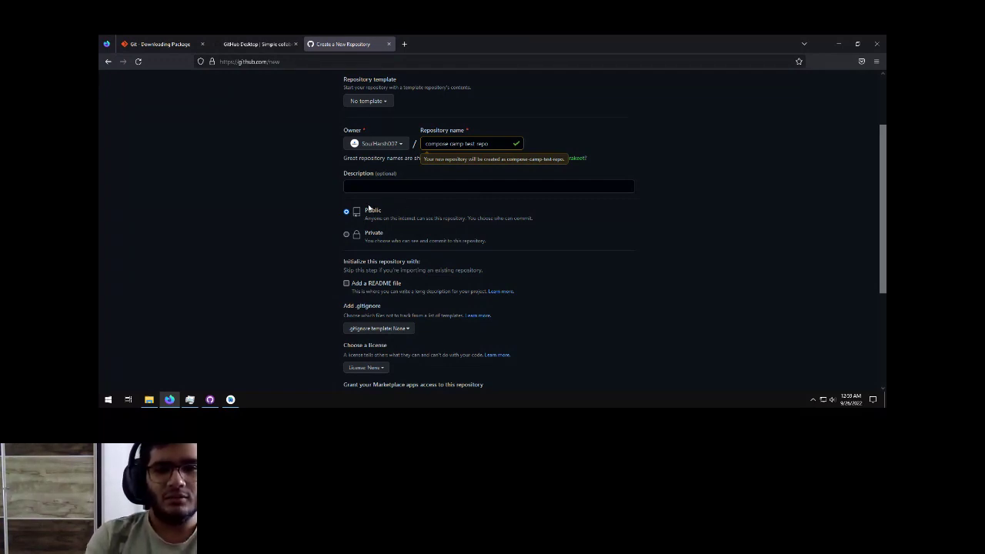
scroll(556, 226, down, 1)
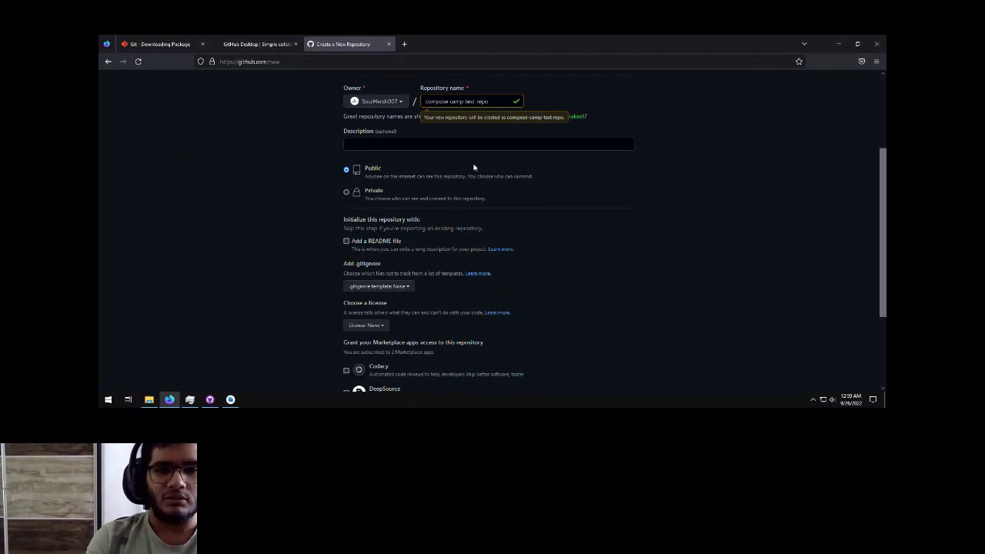
scroll(478, 193, down, 1)
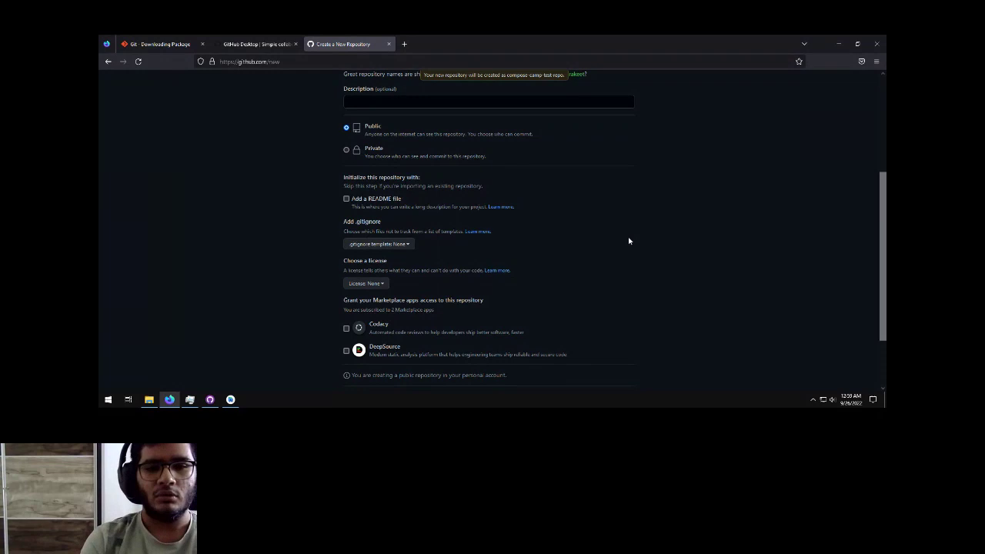
click(401, 244)
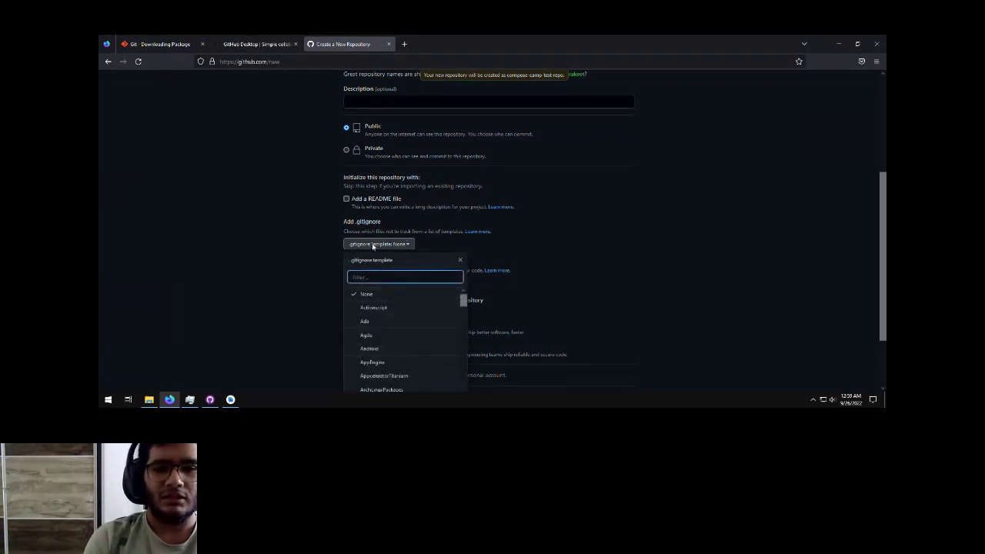
scroll(400, 311, down, 5)
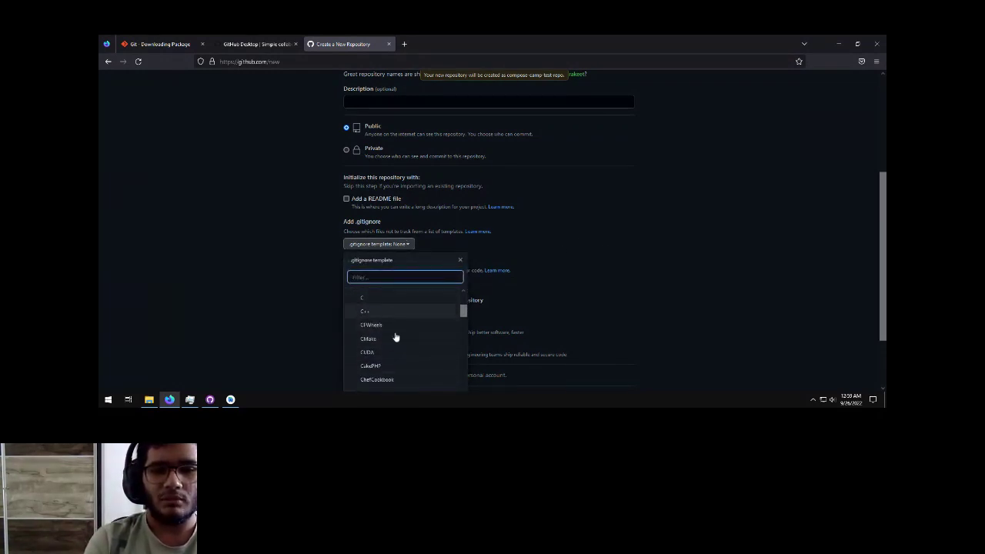
text(nod)
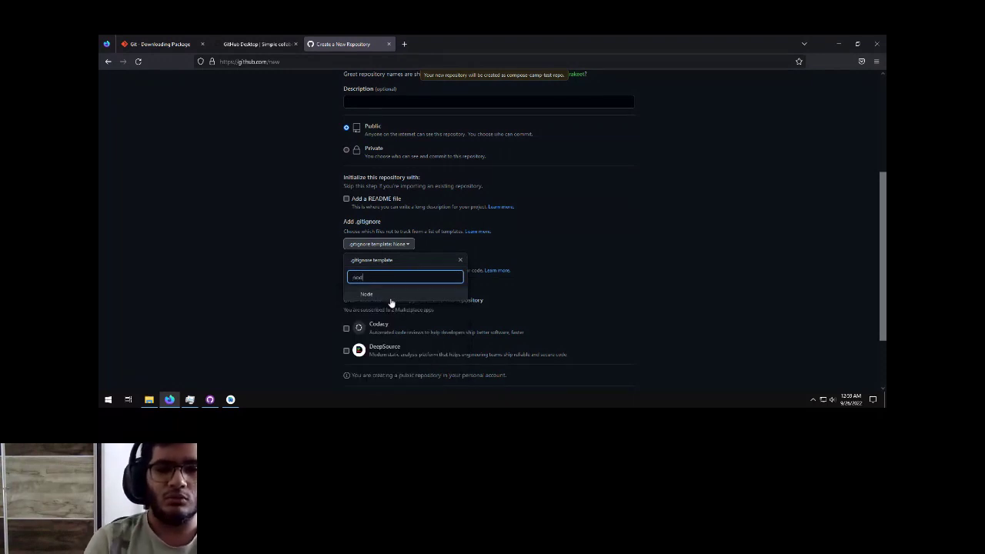
click(381, 298)
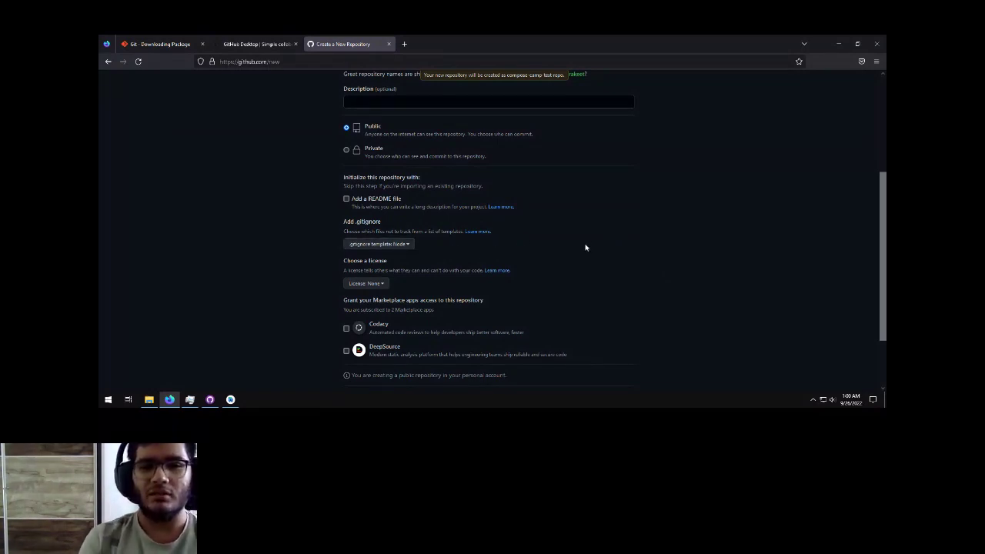
click(406, 245)
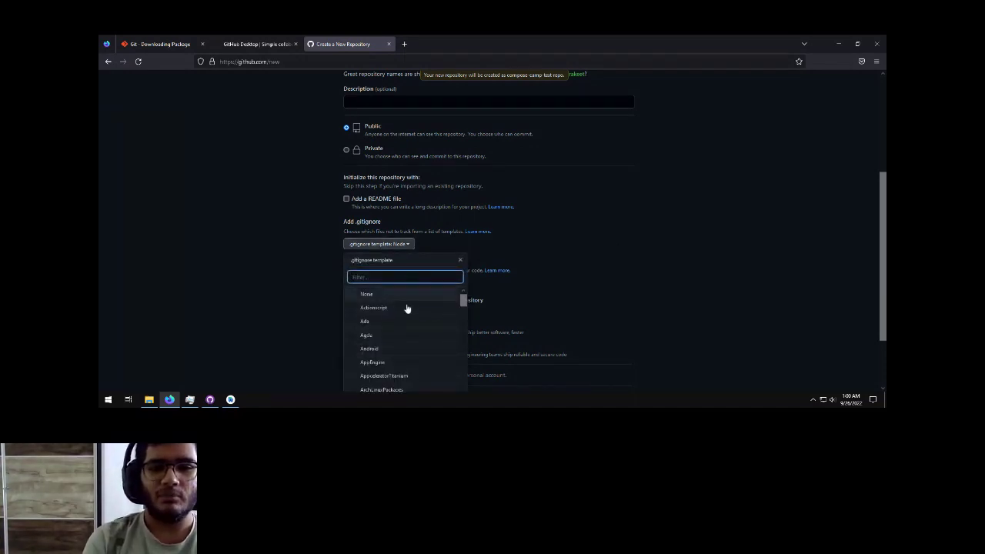
click(407, 293)
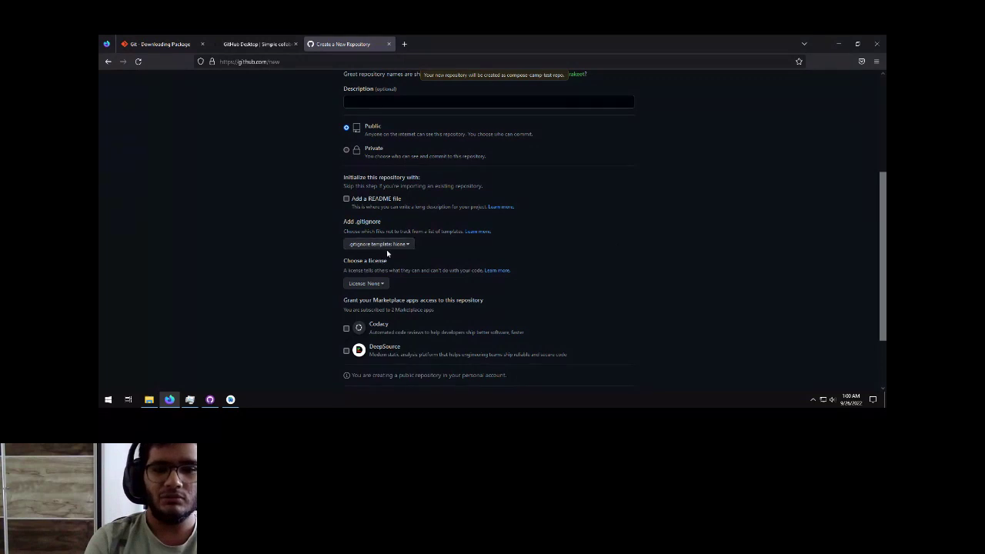
Examine the available licenses without choosing one, and review the whole new repository form
scroll(539, 242, down, 2)
click(370, 210)
scroll(431, 381, down, 5)
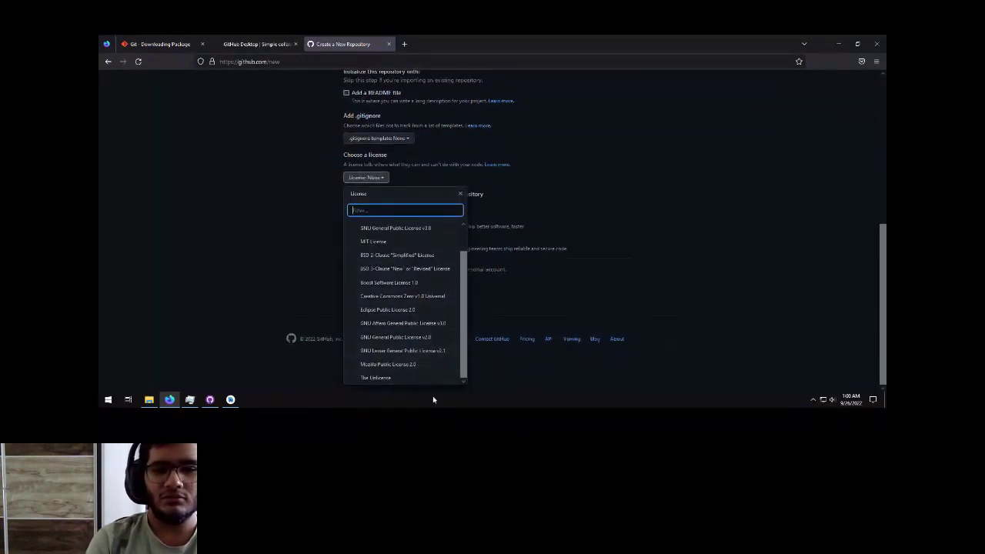
click(631, 204)
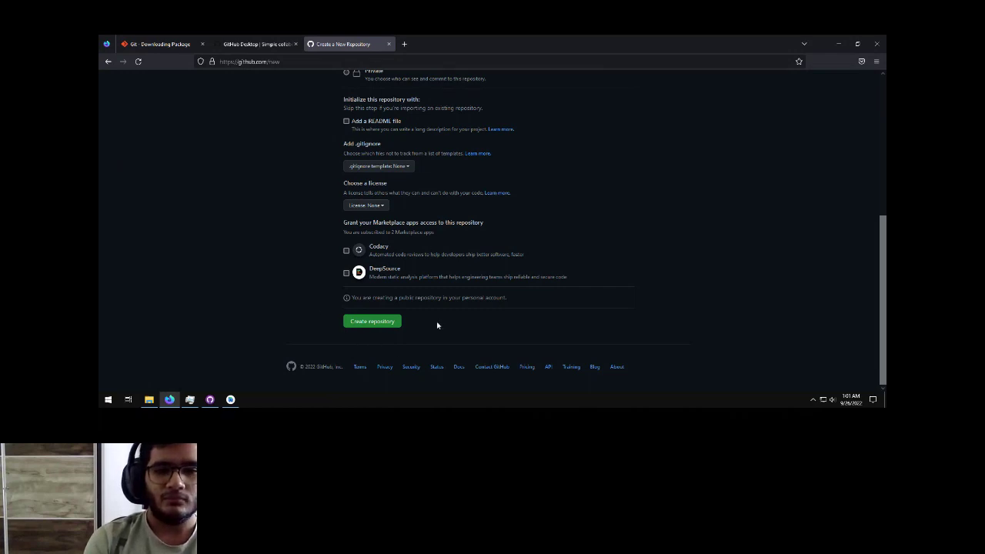
scroll(436, 324, up, 10)
scroll(465, 353, down, 10)
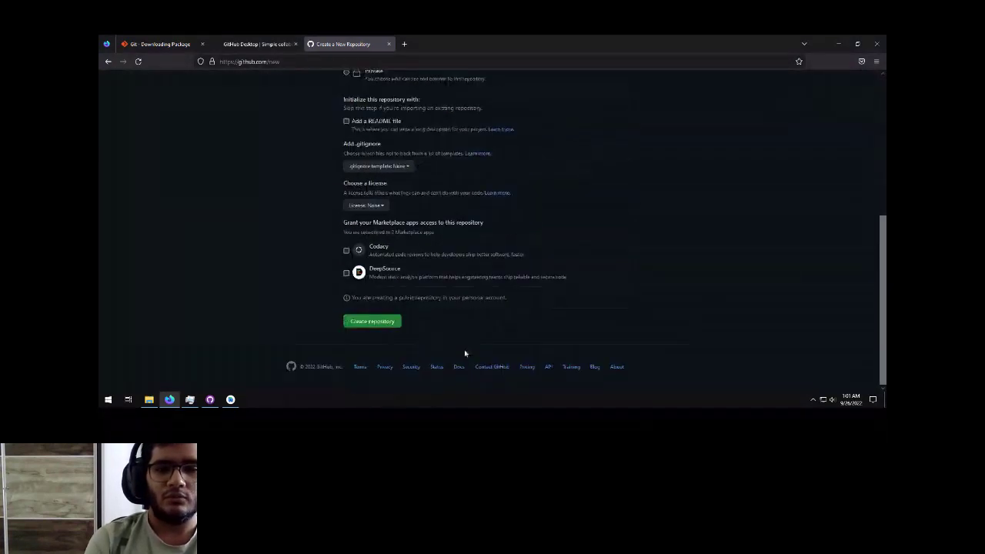
Create the repository and look over its quick setup instructions
click(370, 321)
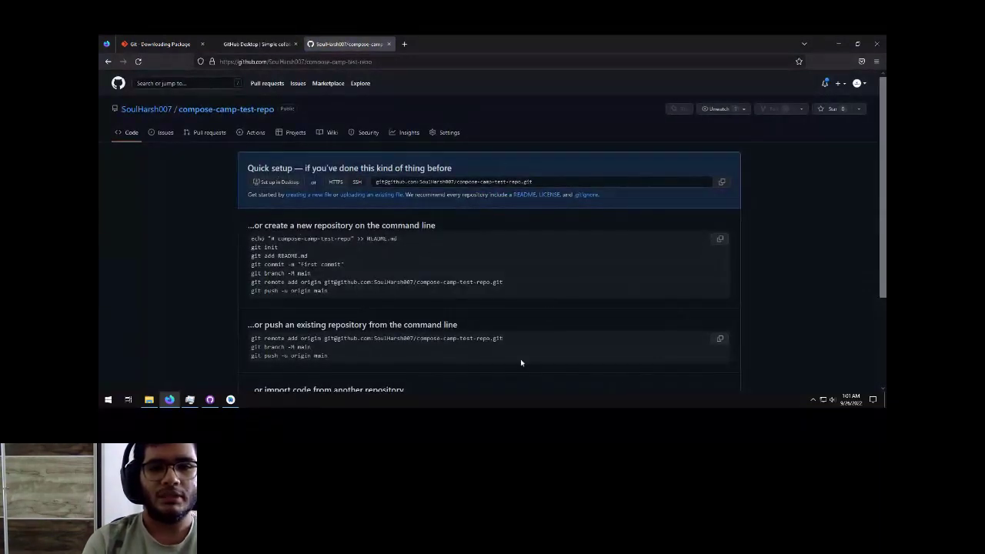
scroll(541, 307, down, 2)
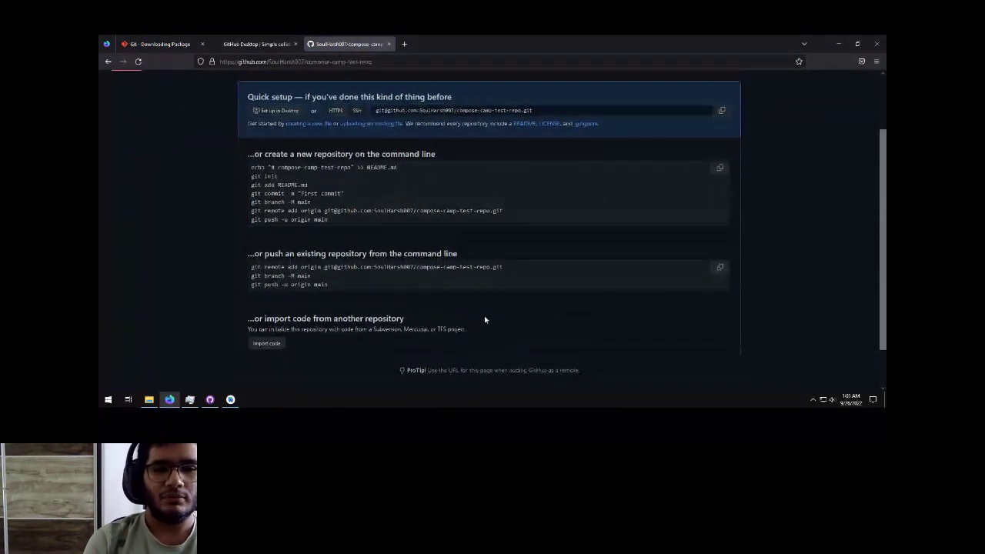
scroll(485, 320, up, 2)
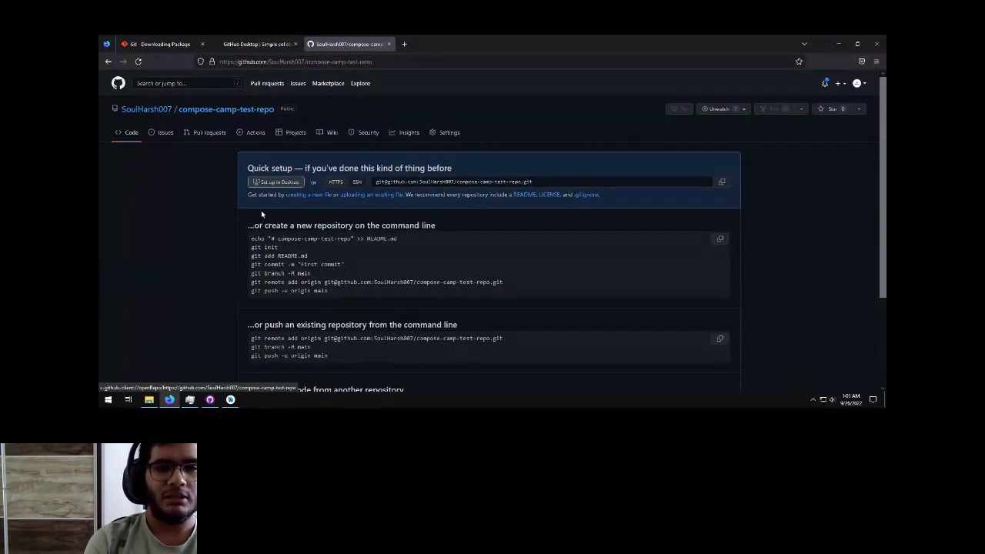
click(277, 183)
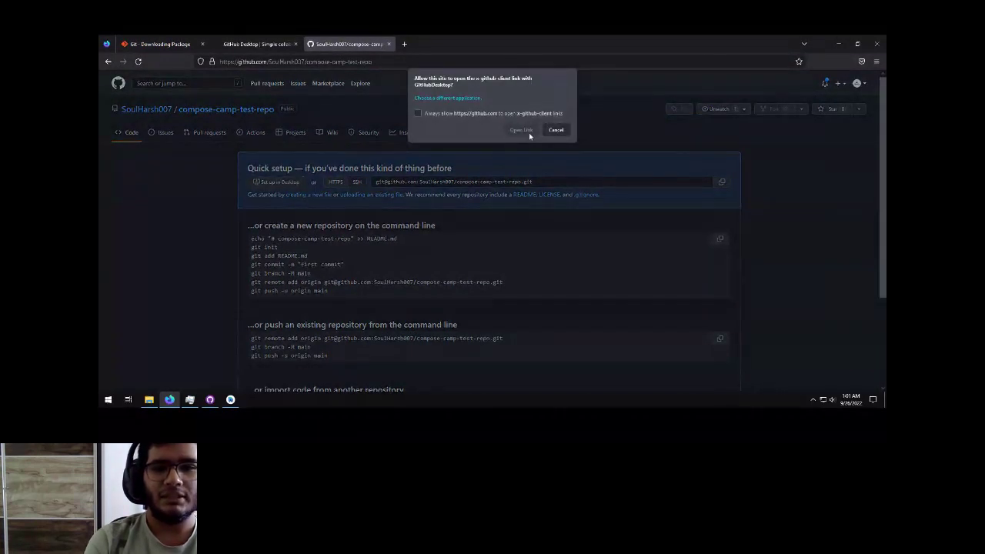
click(520, 130)
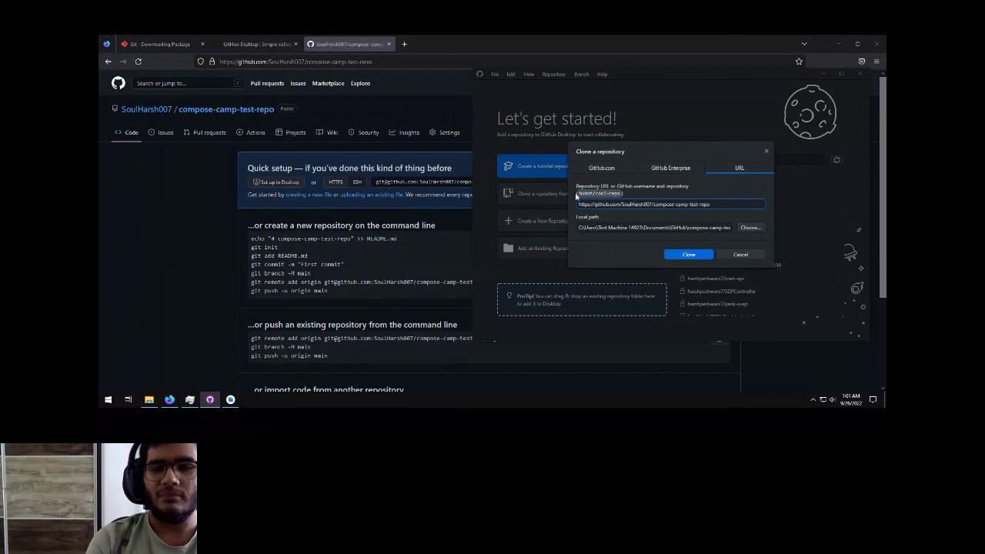
click(743, 255)
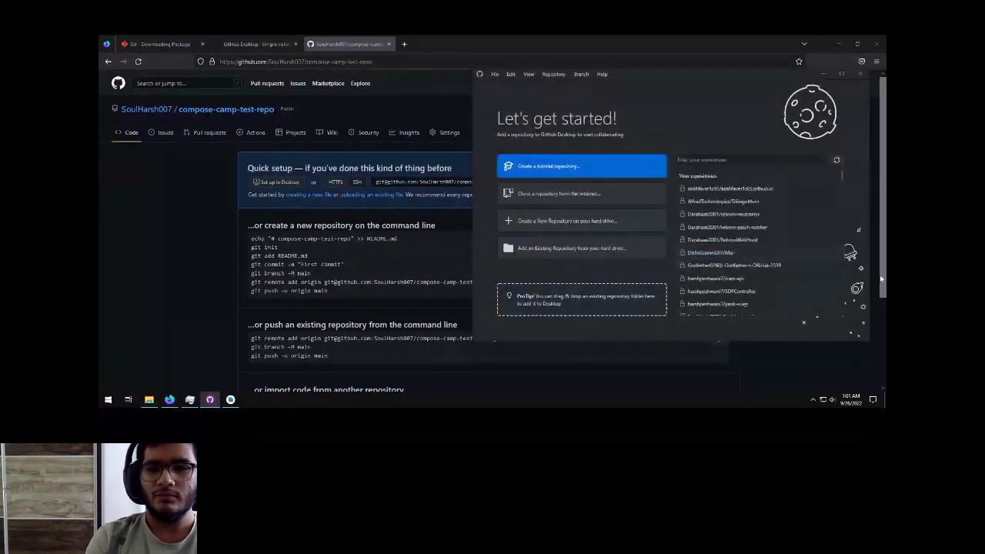
click(823, 74)
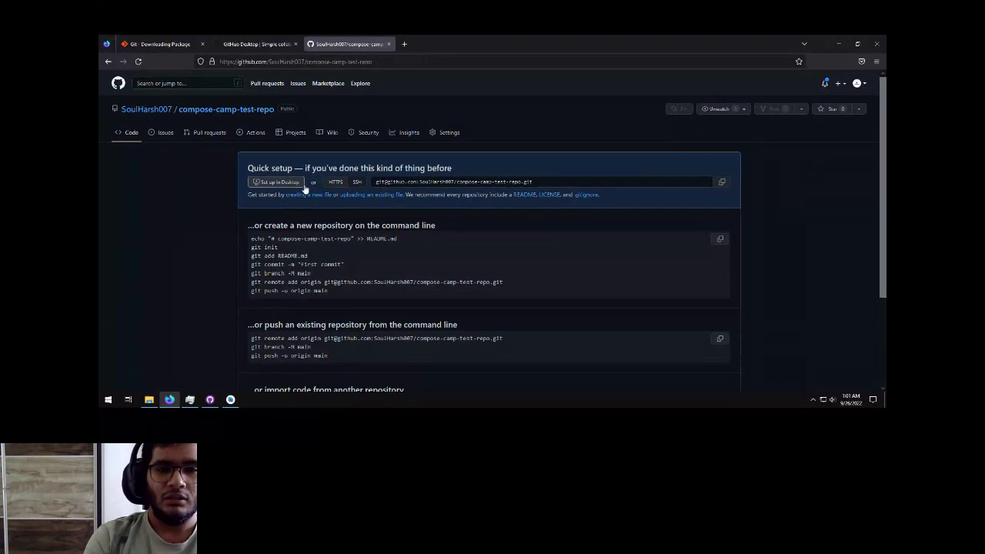
Switch the repository's quick setup address to HTTPS and copy the URL
click(335, 182)
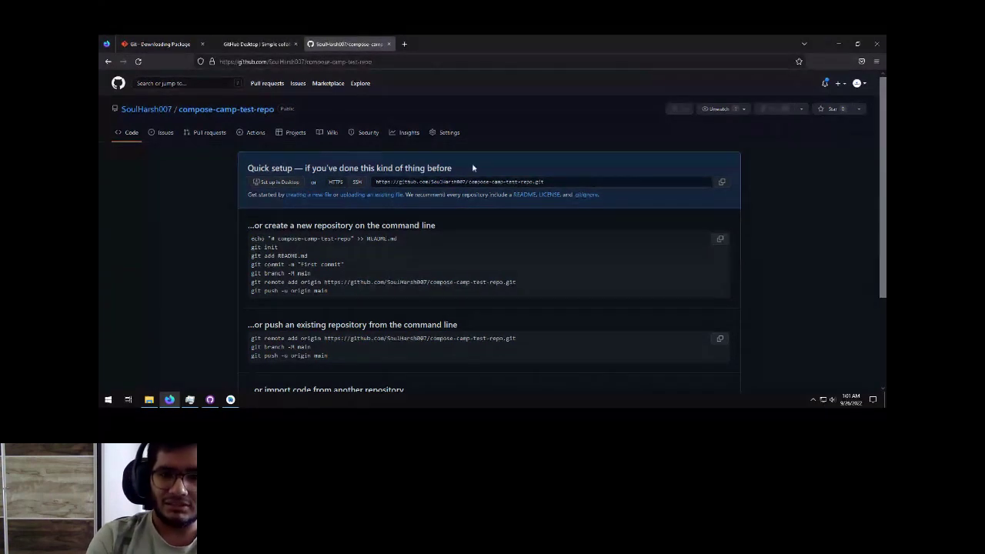
click(722, 182)
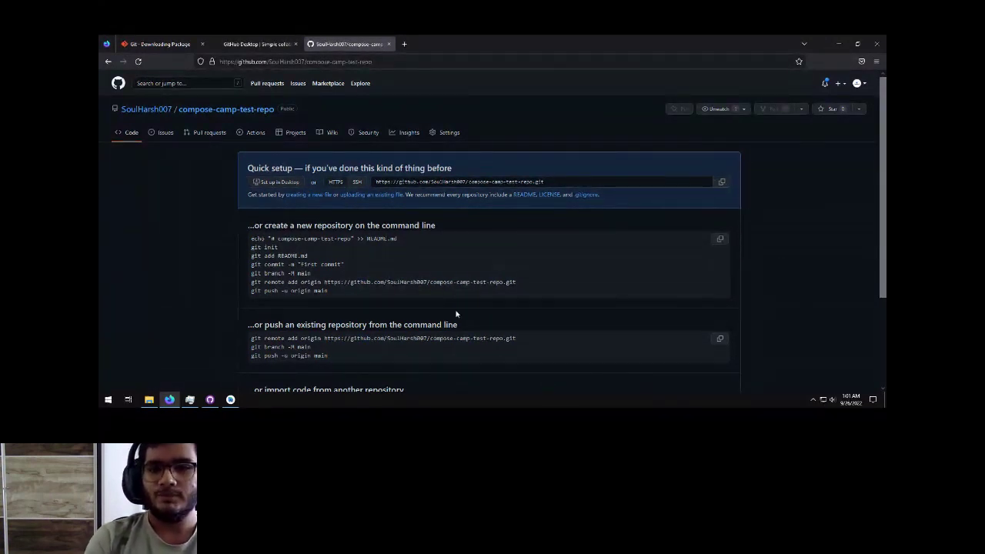
Switch to Android Studio, maximize it, and show the MyApplication root folder's contents in the Project view
click(231, 400)
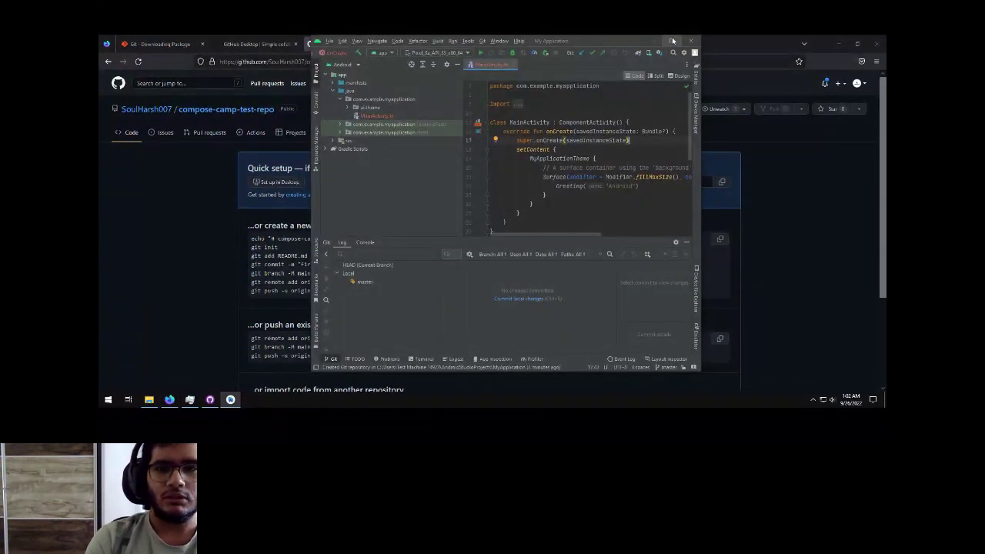
click(672, 40)
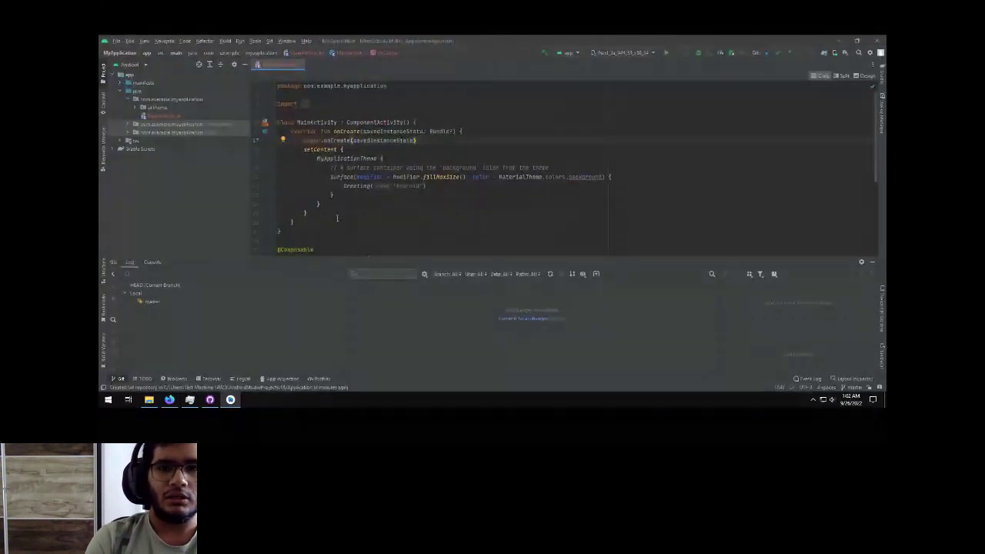
click(135, 64)
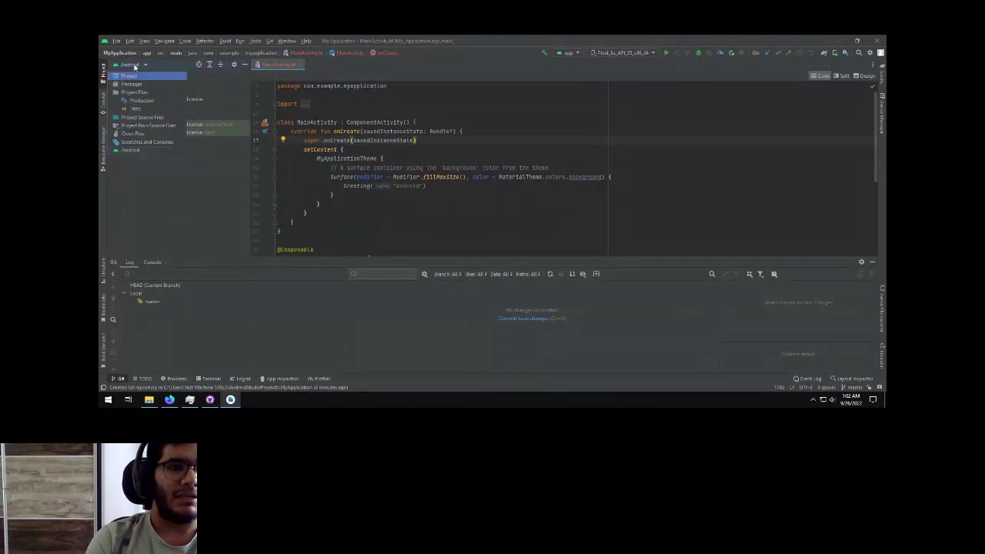
click(142, 77)
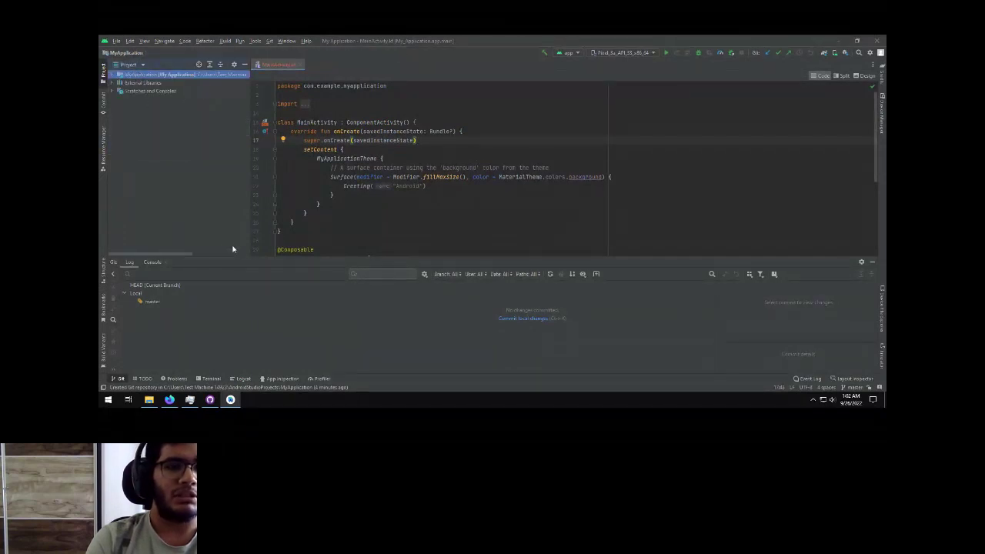
double_click(158, 75)
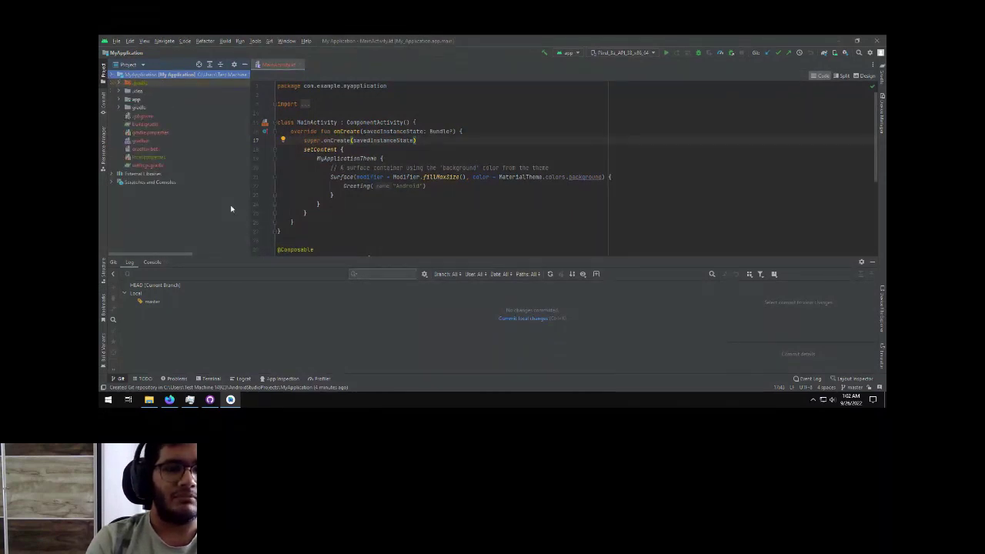
Add the whole MyApplication folder to Git version control
right_click(138, 75)
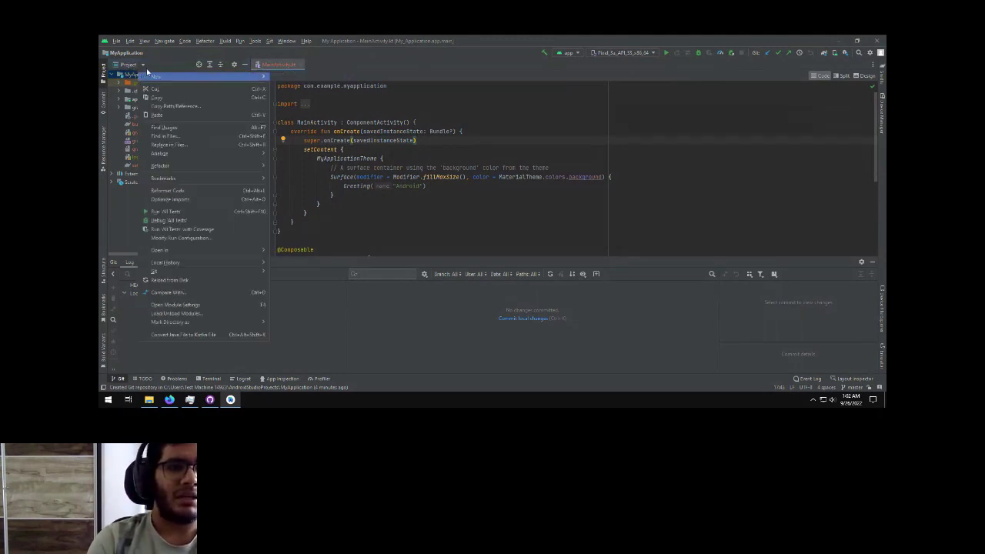
mouse_move(186, 274)
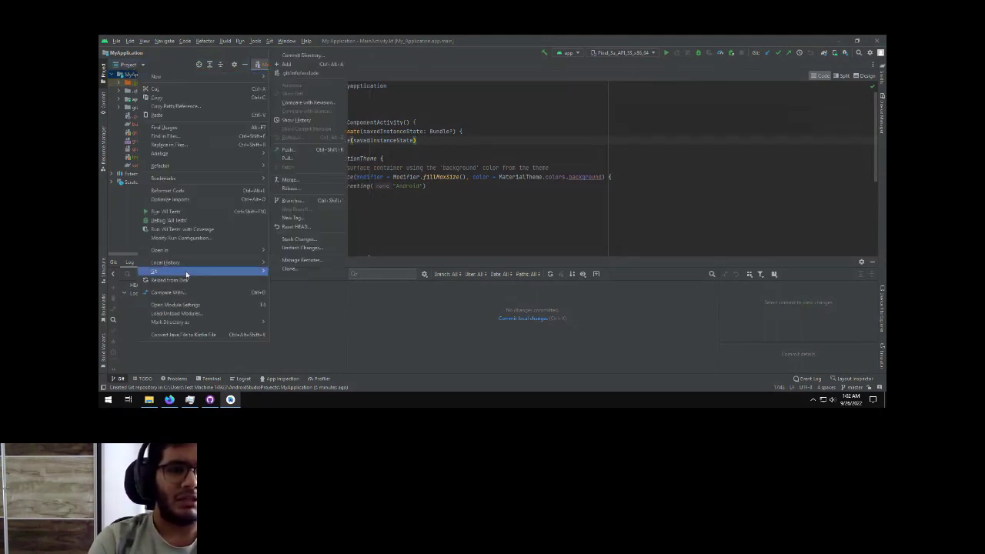
click(316, 64)
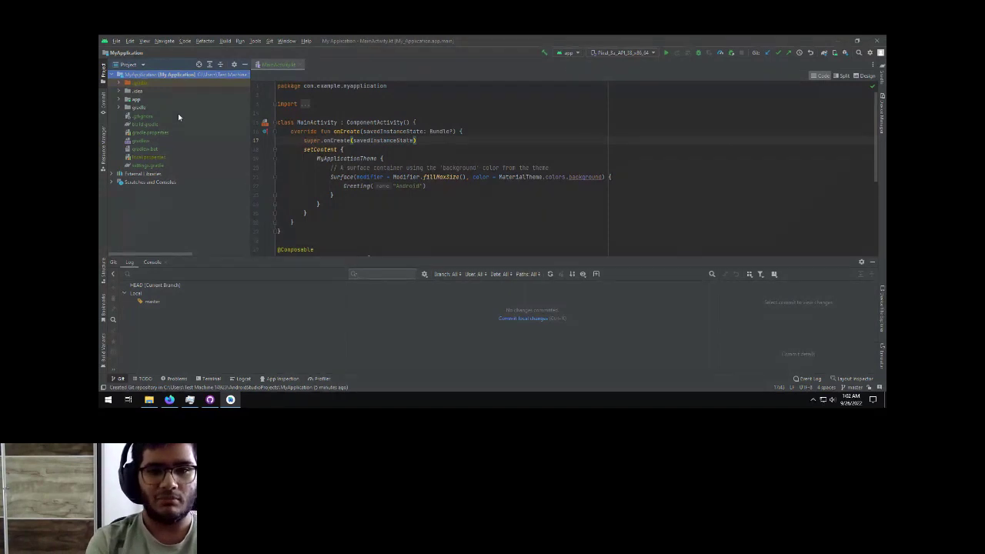
right_click(146, 74)
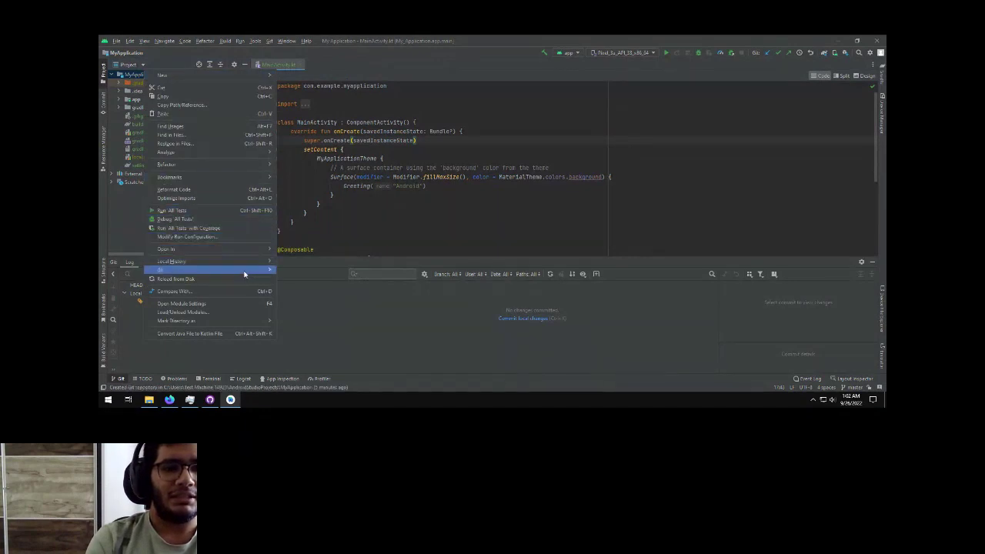
mouse_move(244, 271)
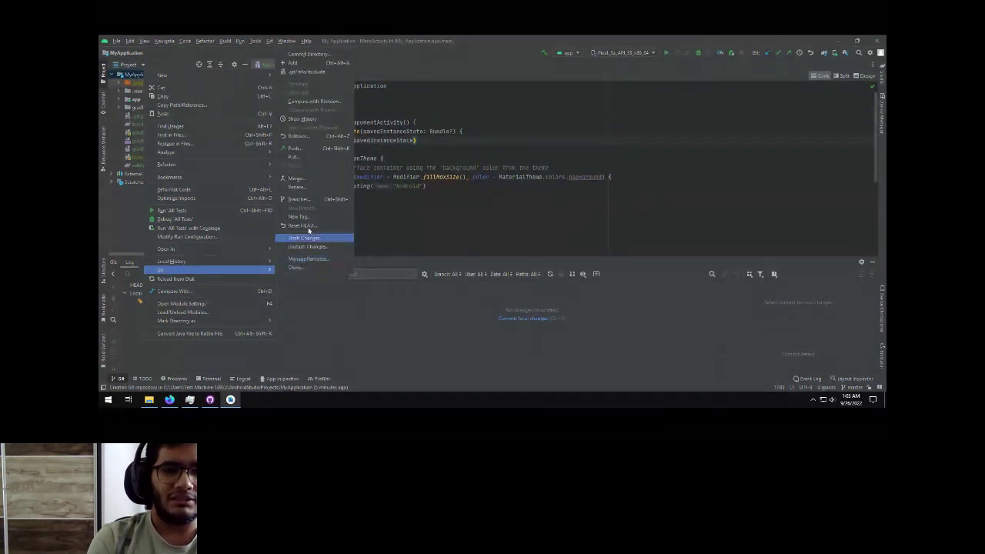
click(307, 150)
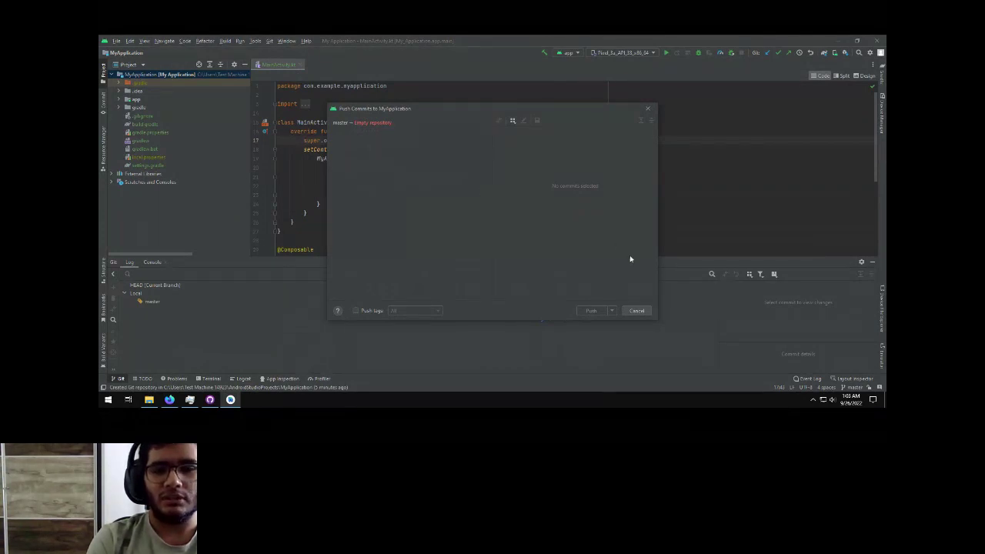
click(638, 311)
click(270, 41)
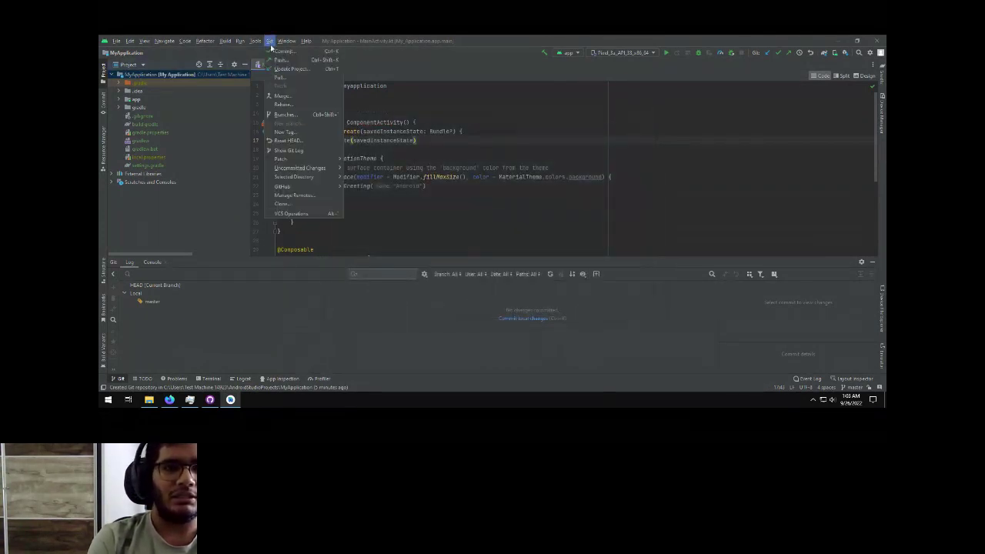
click(269, 41)
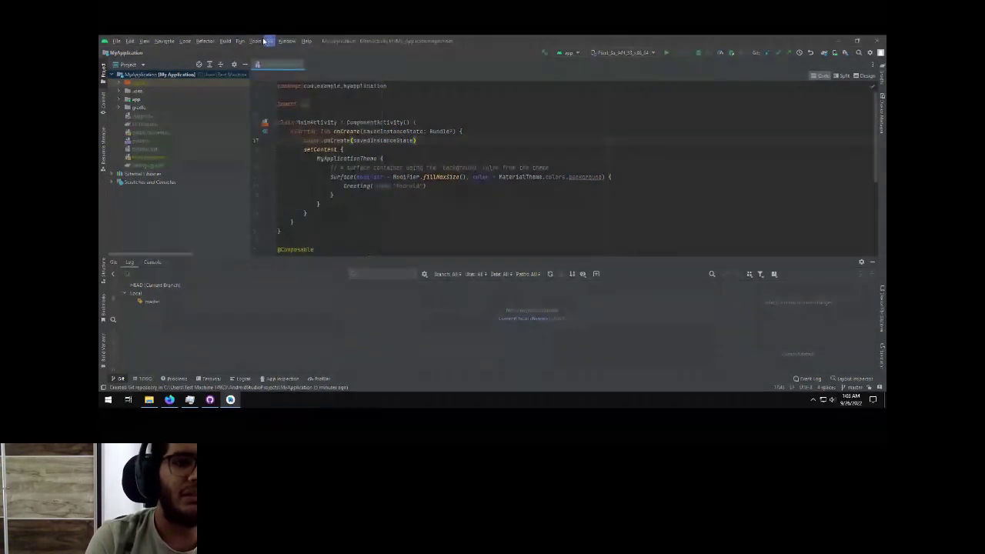
Open the Git commit view and examine the list of changed files included for the master branch
click(270, 40)
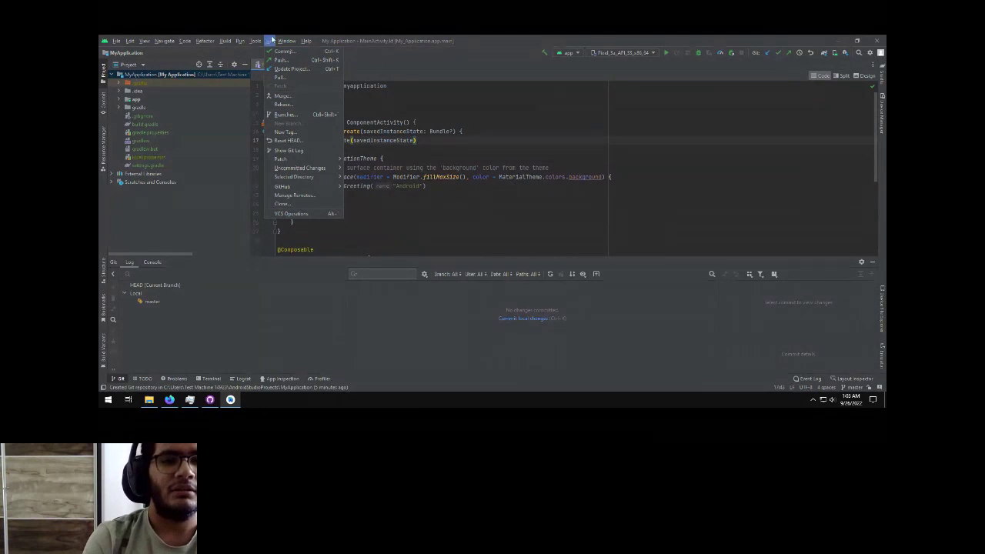
click(273, 50)
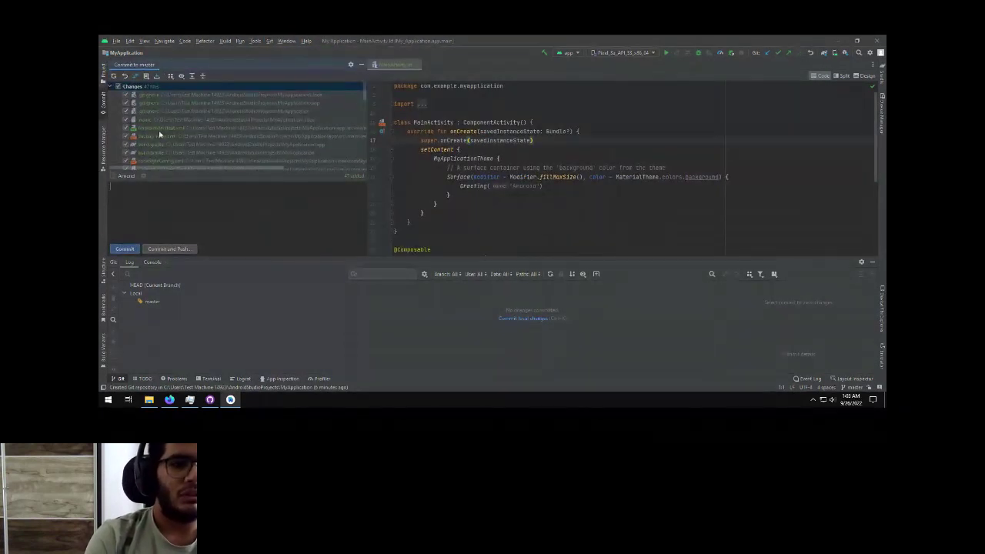
scroll(154, 147, down, 3)
scroll(161, 141, down, 5)
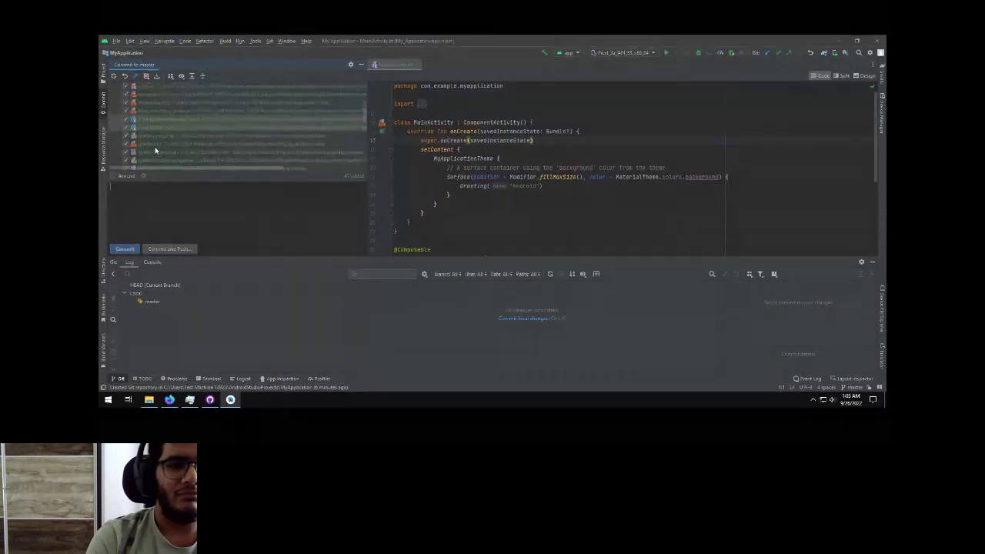
scroll(155, 125, up, 8)
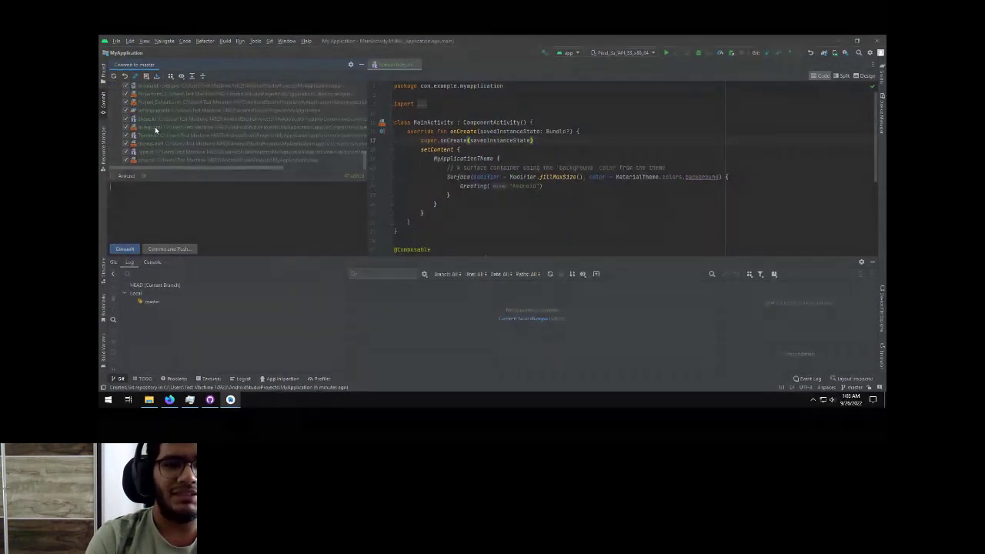
scroll(176, 122, down, 3)
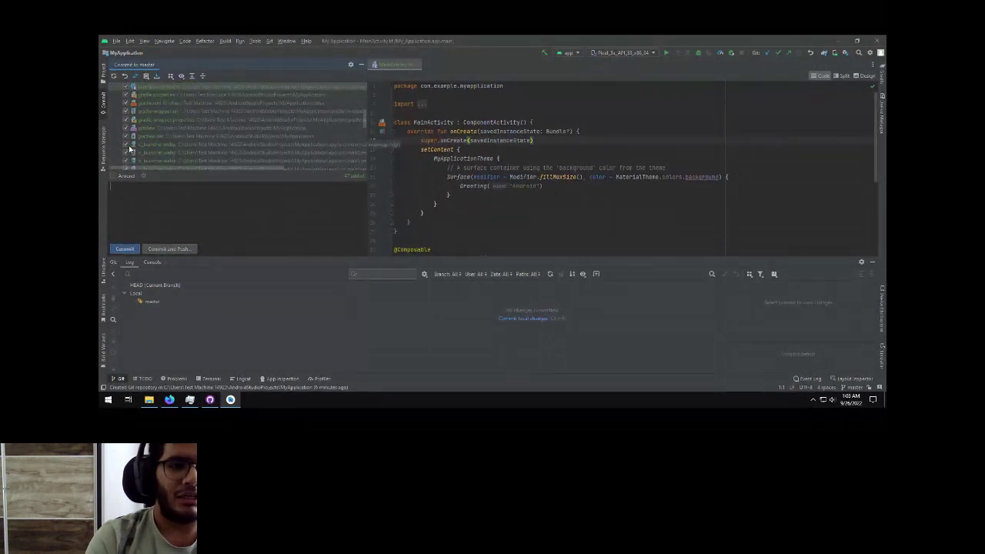
click(131, 145)
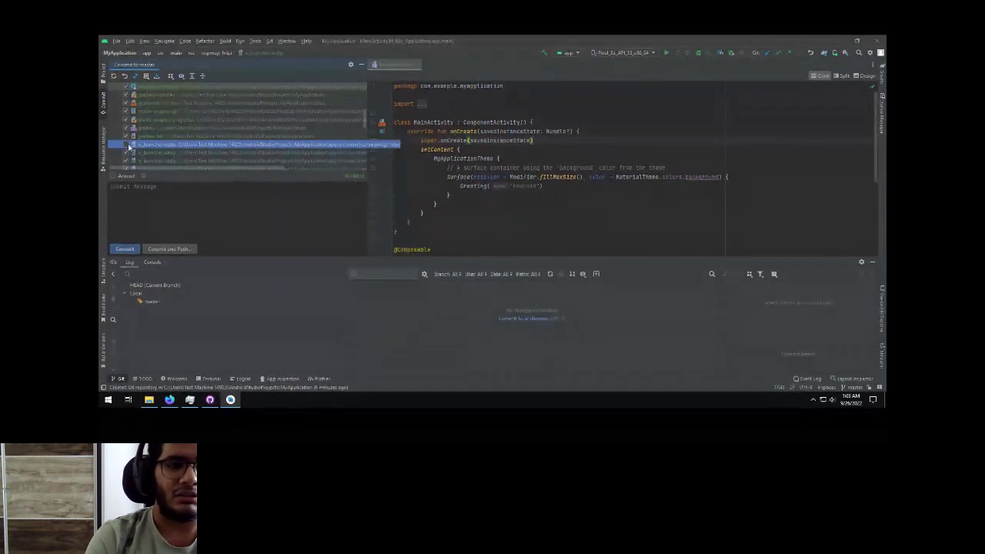
scroll(264, 125, down, 3)
scroll(267, 126, down, 3)
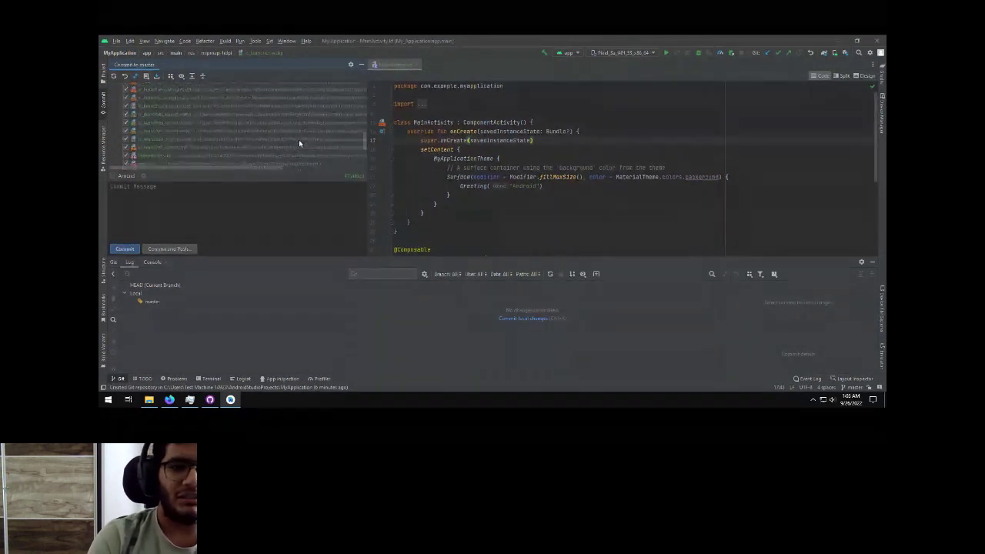
Commit all the changed files with the message "Initial Commit", overriding the failed code checks
click(230, 202)
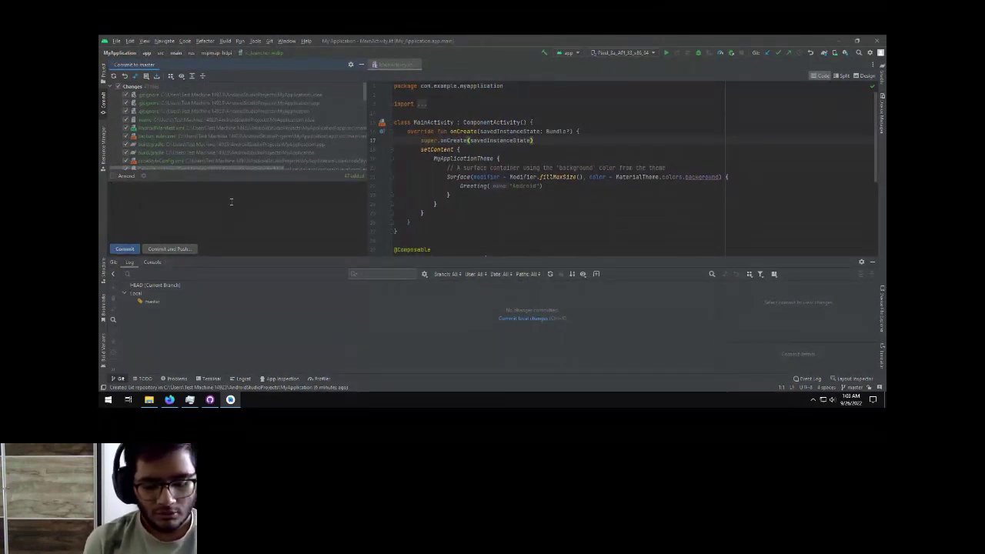
text(Initial Commi)
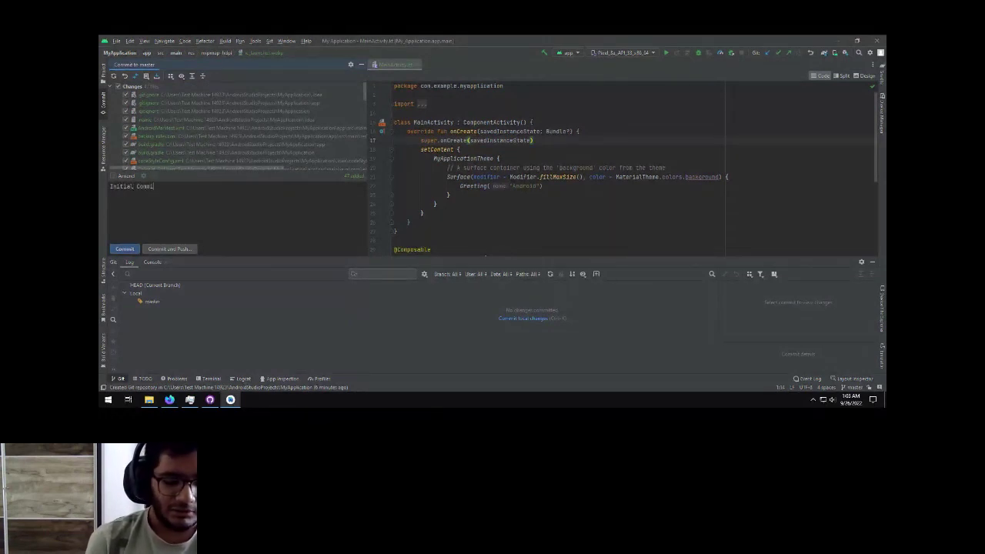
click(123, 250)
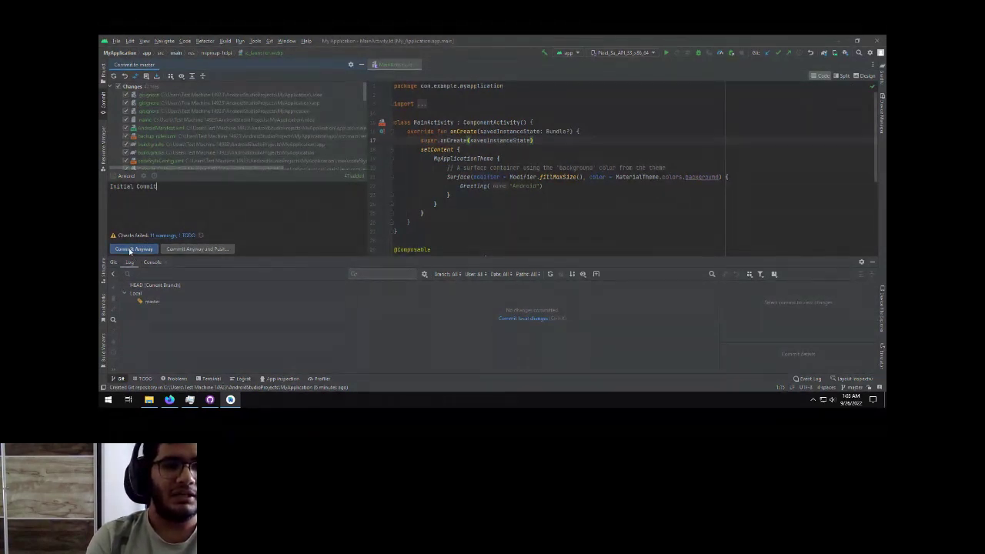
click(133, 249)
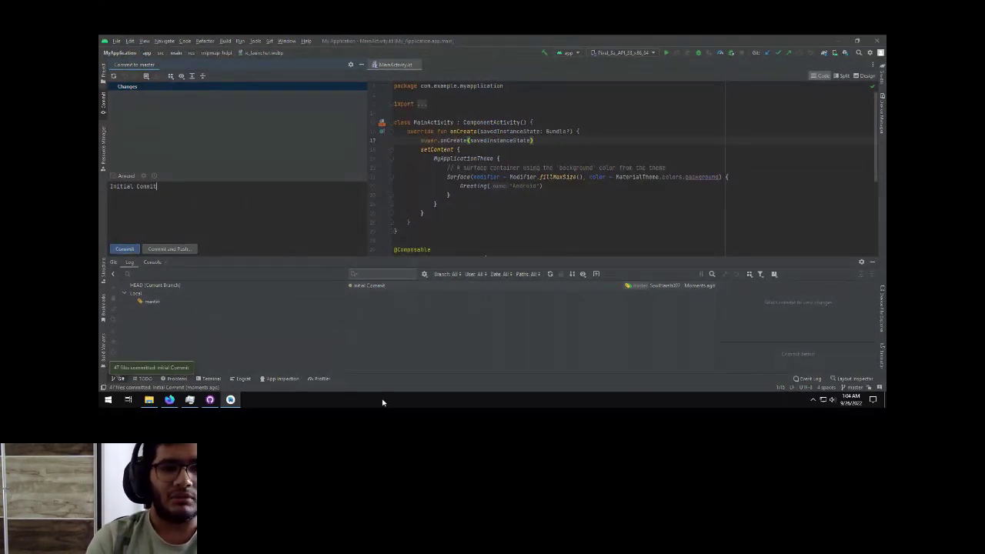
Start pushing the master branch and define its remote origin with the HTTPS URL of the compose-camp-test-repo GitHub repository
click(269, 41)
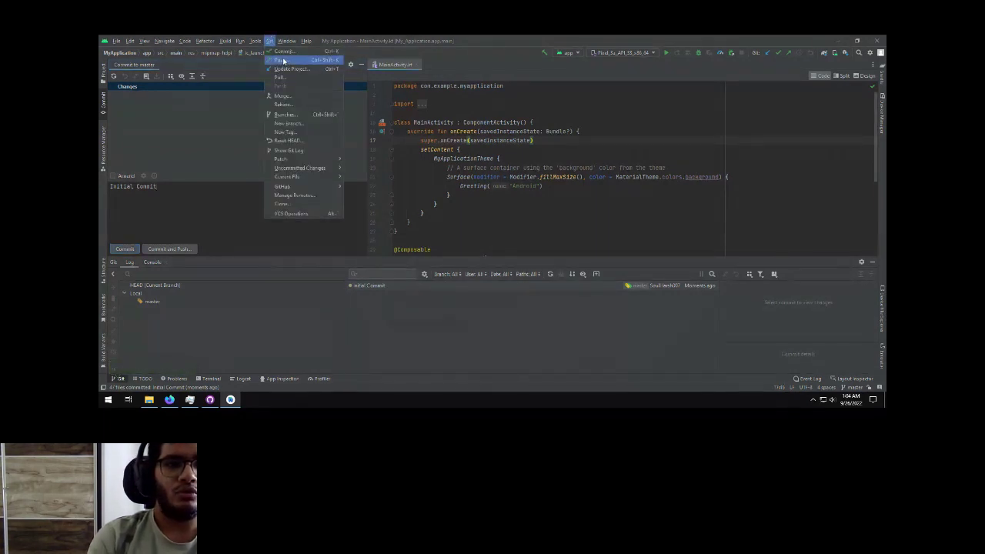
click(283, 60)
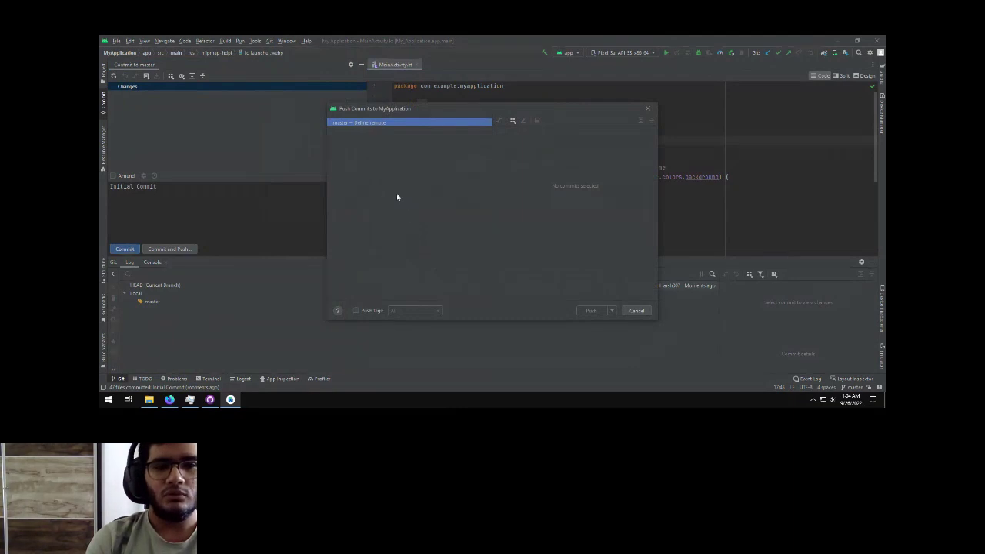
click(373, 123)
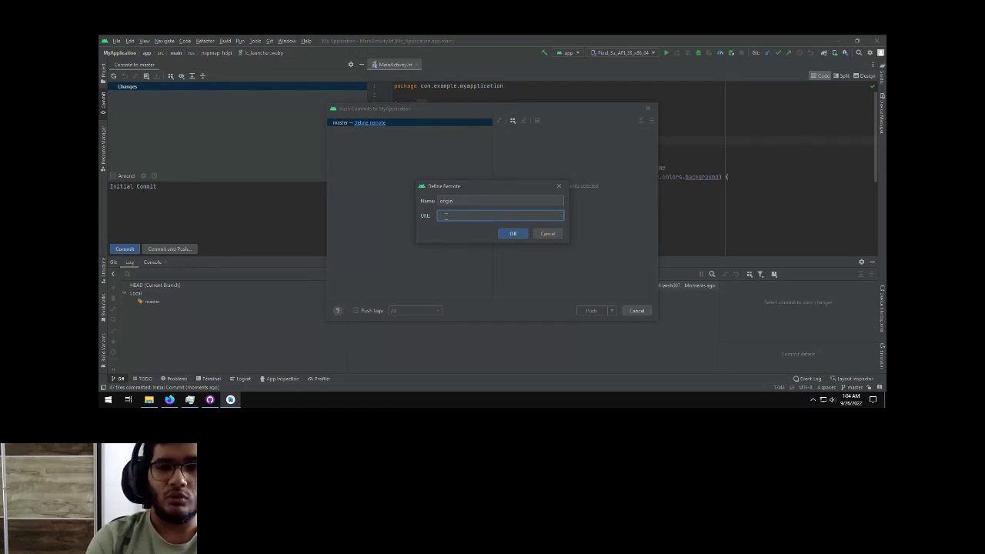
click(169, 400)
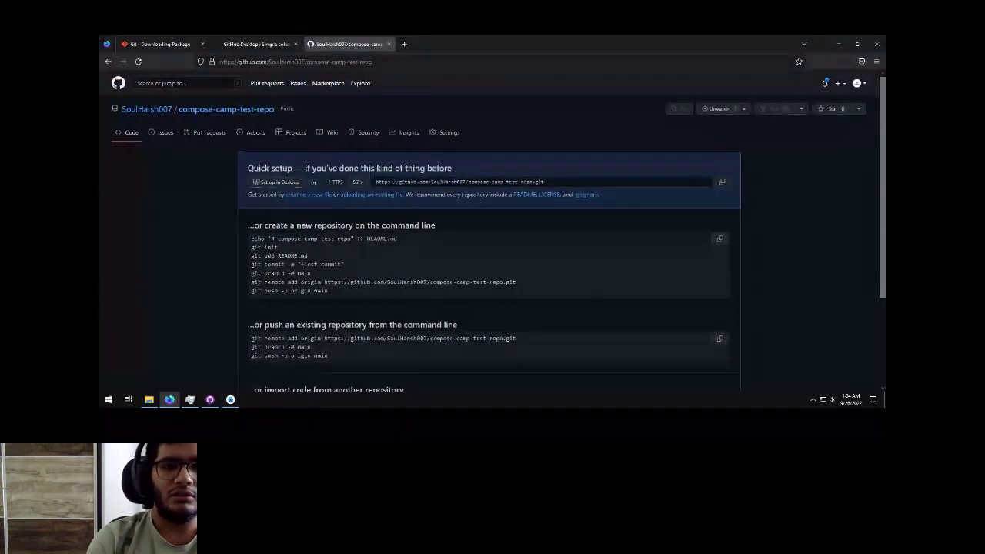
double_click(377, 182)
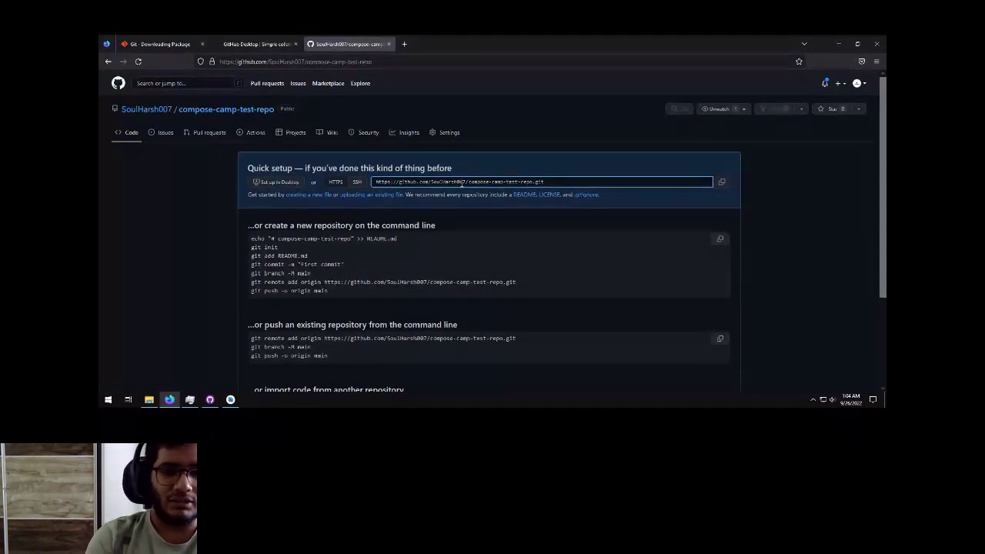
click(839, 44)
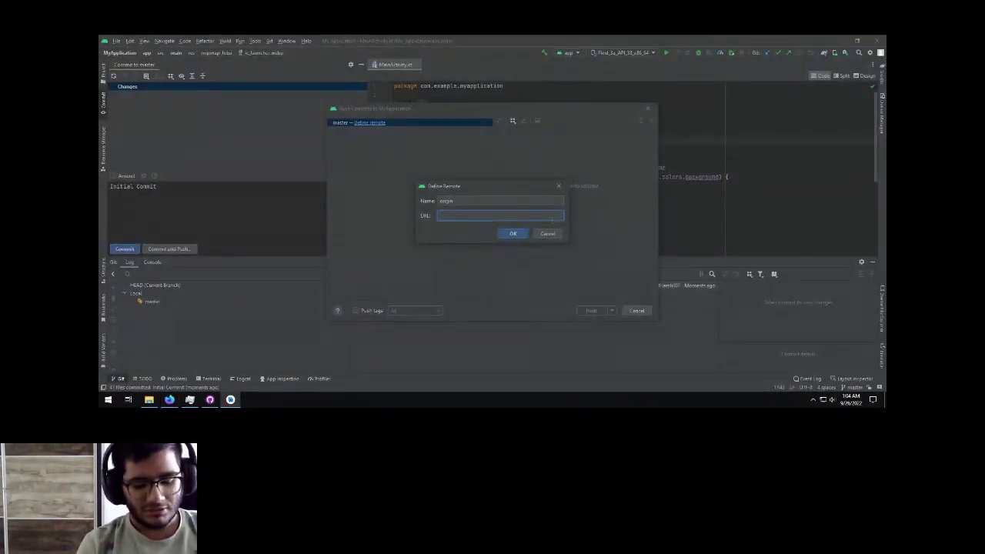
text(https://github.com/SoulHarsh007/compose-camp-test-repo.git)
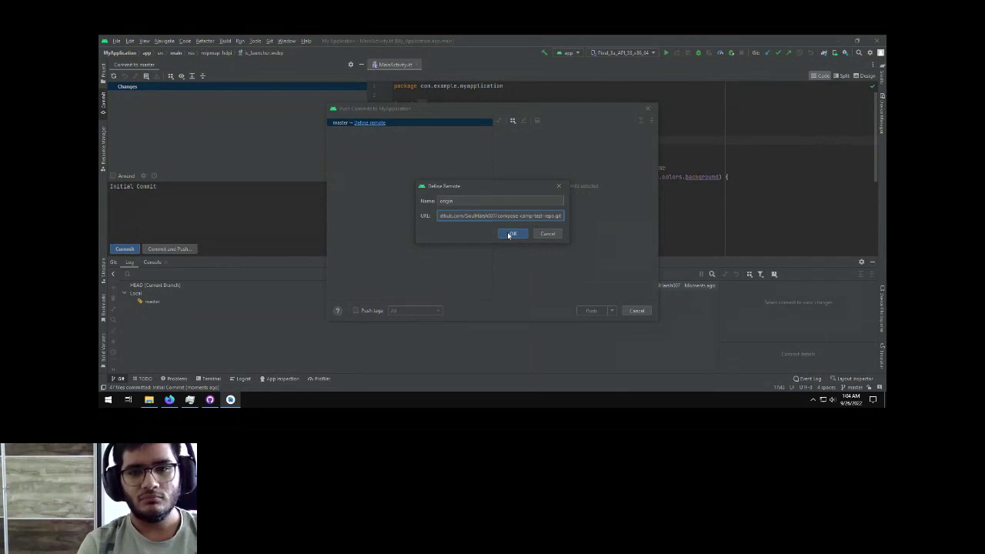
click(511, 236)
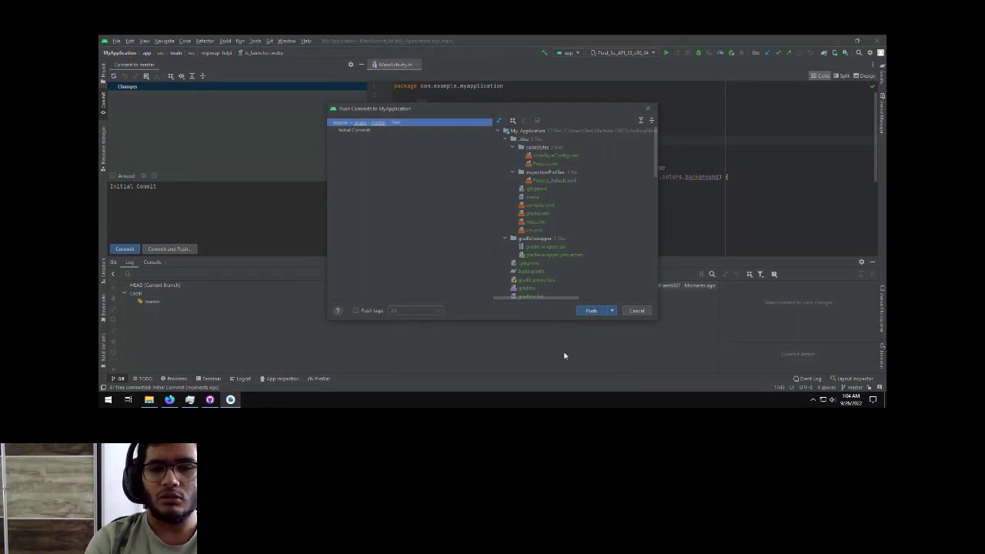
Push the Initial Commit to origin, signing in to GitHub through the browser and authorizing Git Credential Manager
click(591, 311)
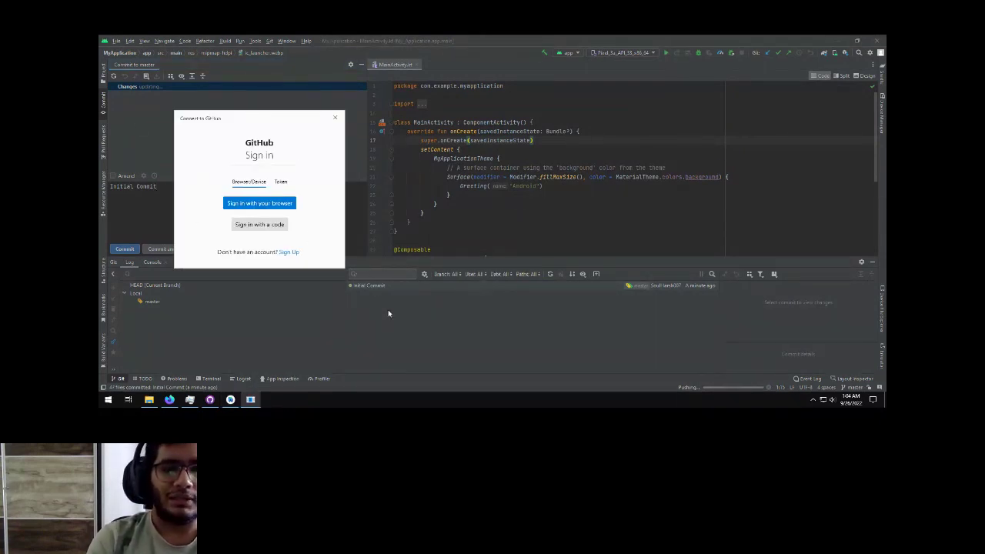
click(254, 204)
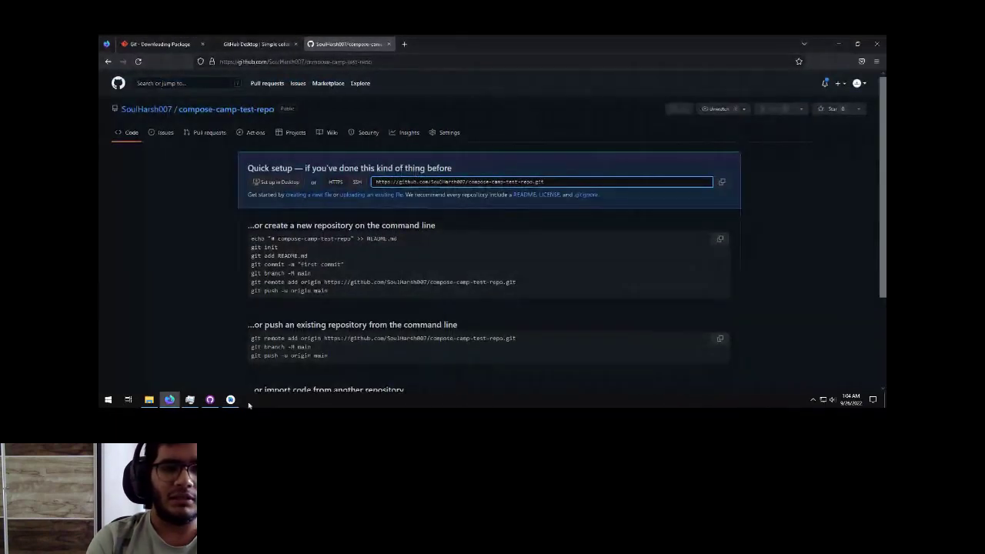
click(169, 400)
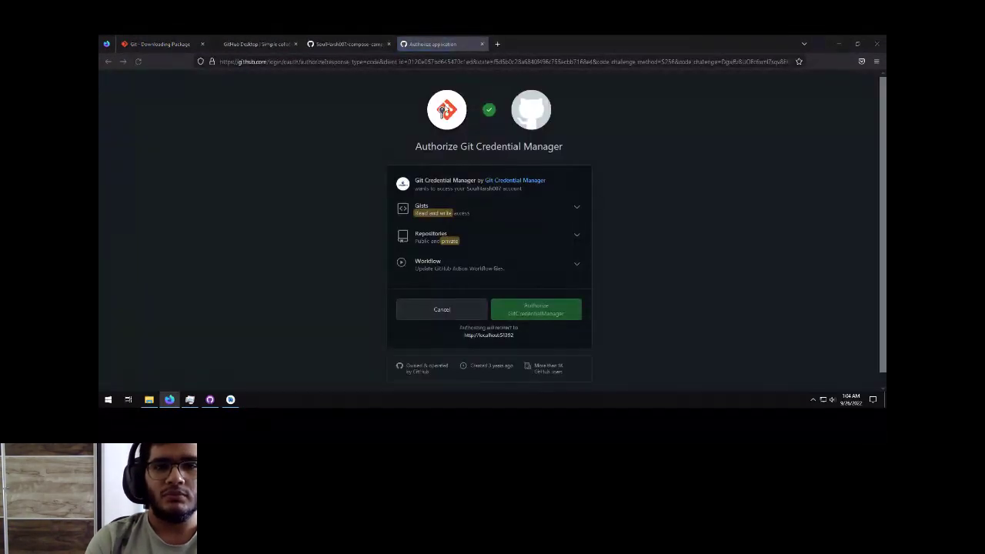
drag(413, 146, 600, 151)
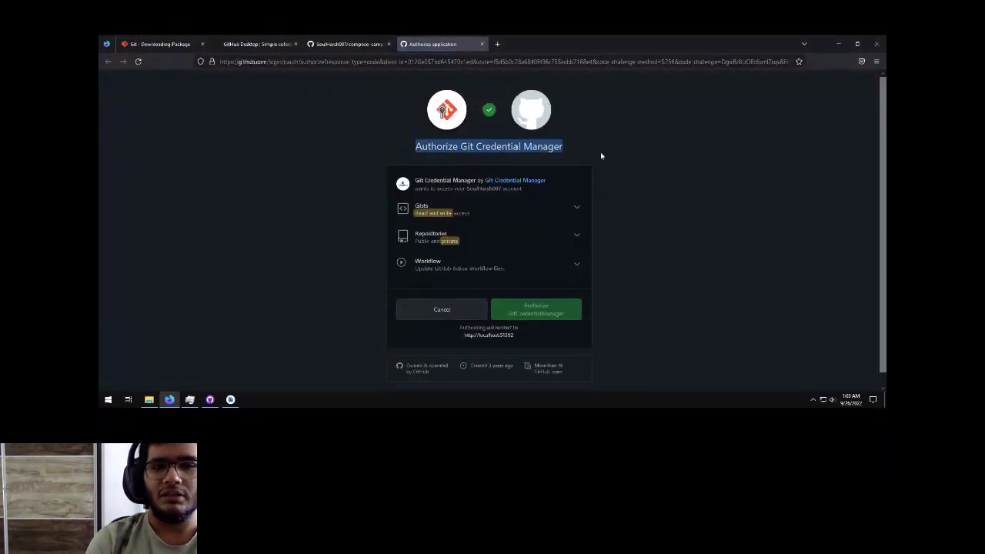
click(703, 193)
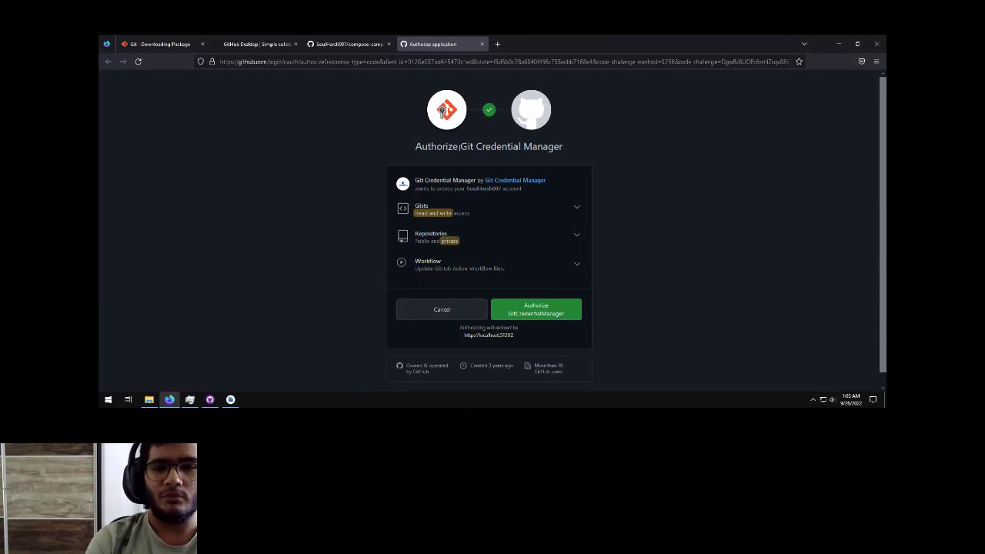
drag(460, 146, 590, 154)
click(702, 161)
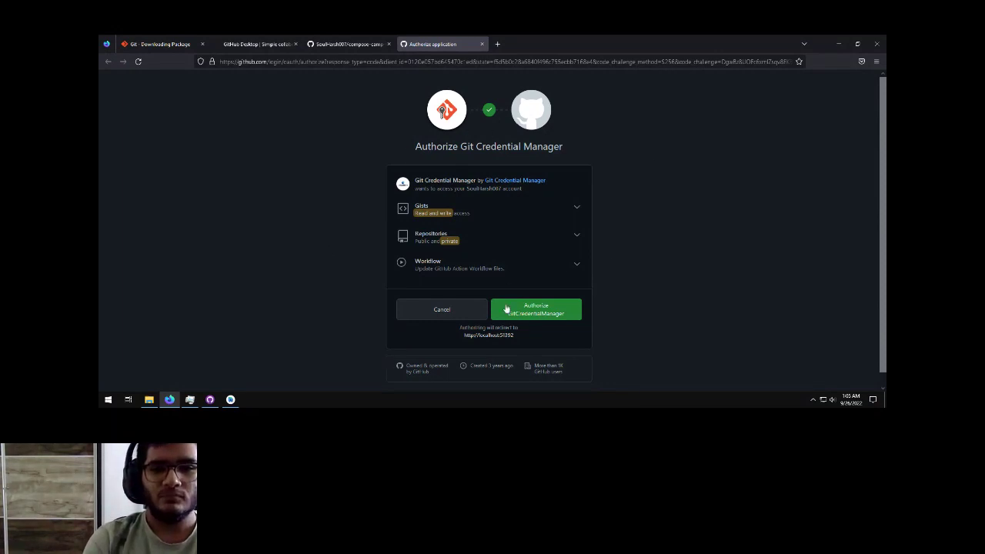
click(547, 311)
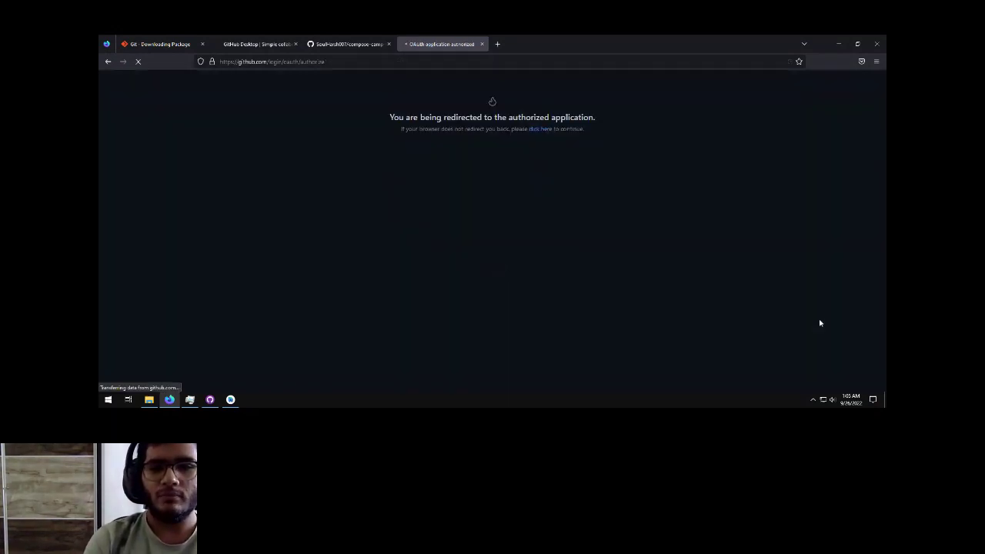
click(838, 43)
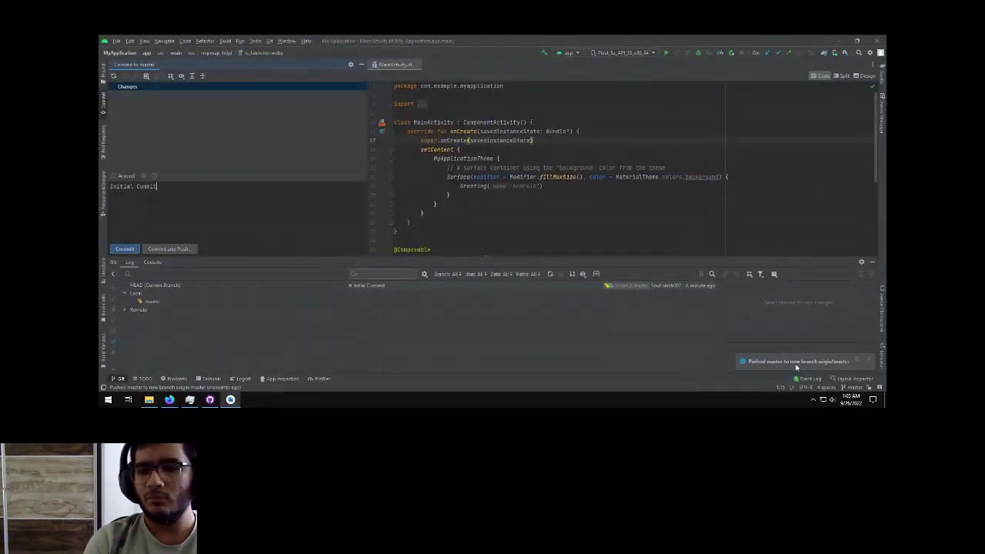
Switch to the browser and reload the compose-camp-test-repo page to check the pushed files
click(169, 400)
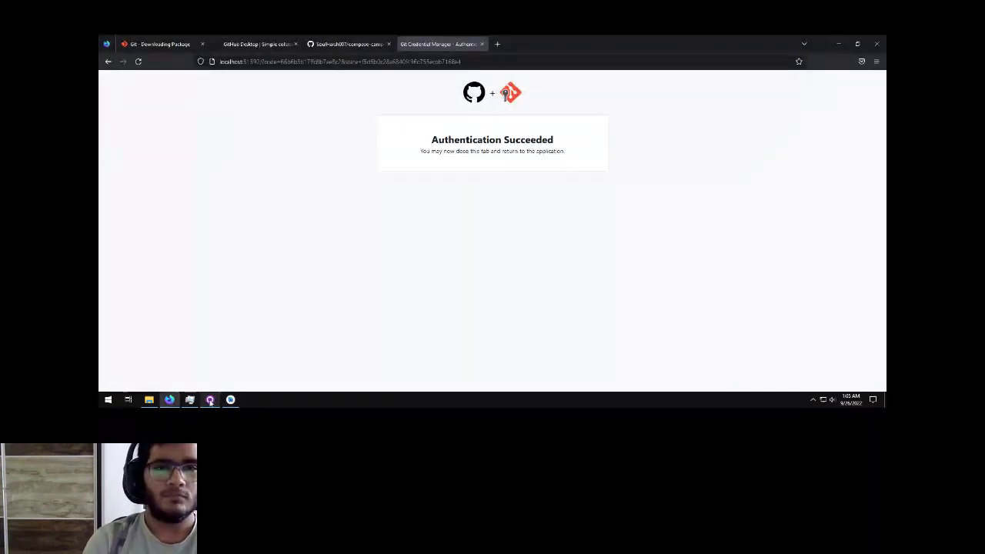
click(352, 44)
click(139, 62)
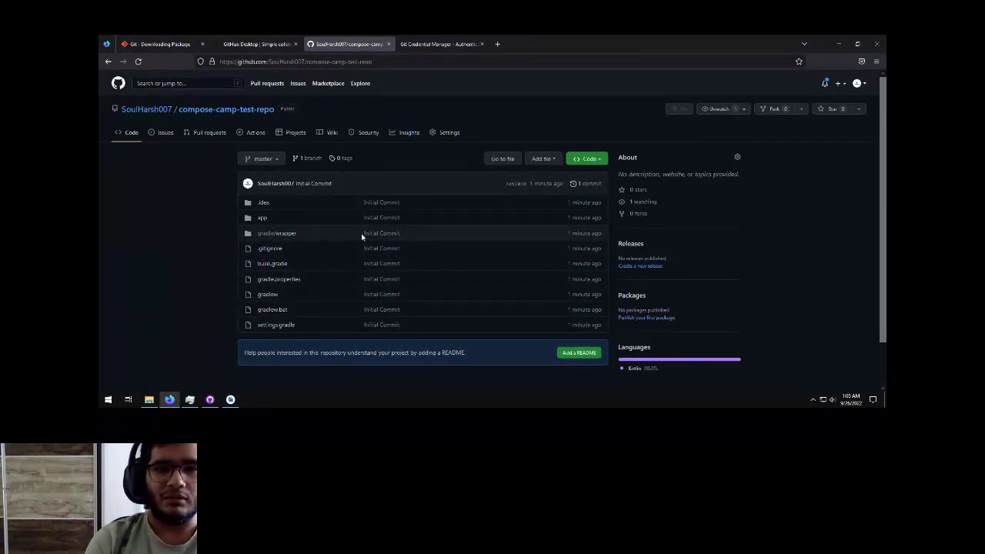
Copy the compose-camp-test-repo page's address and post it in the live session's chat
click(401, 63)
key(ctrl+c)
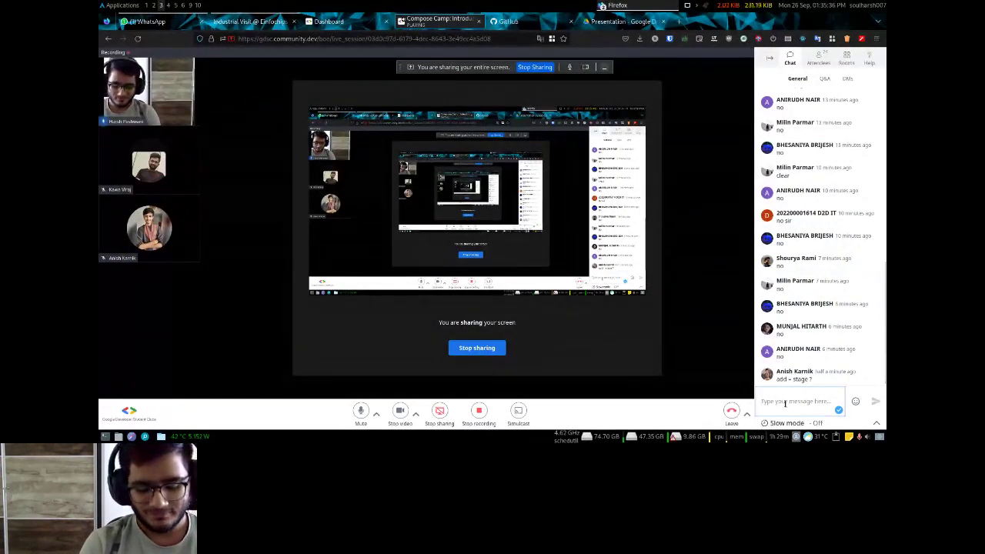
click(806, 401)
key(ctrl+v)
key(Return)
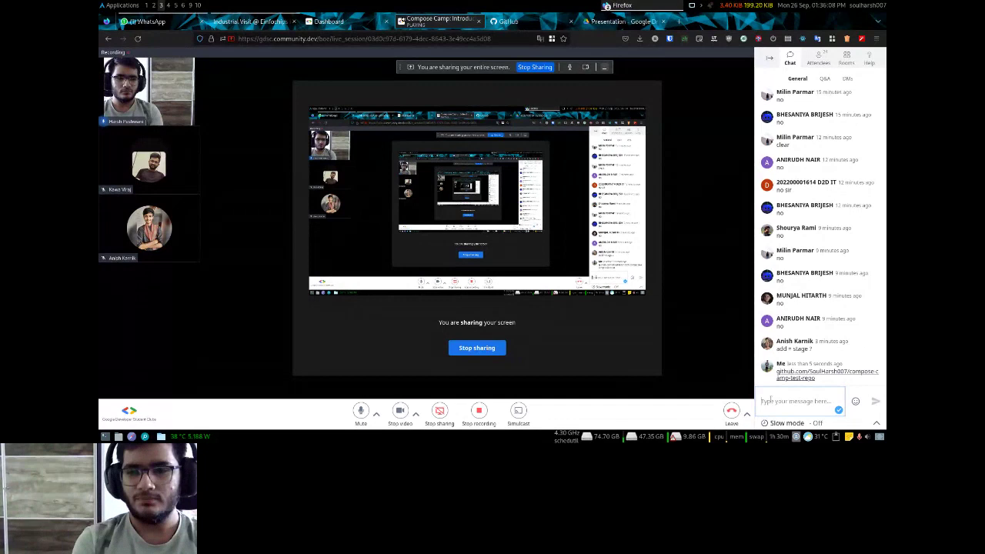
Open the posted repository link in a new tab to check it, and close that tab
middle_click(803, 377)
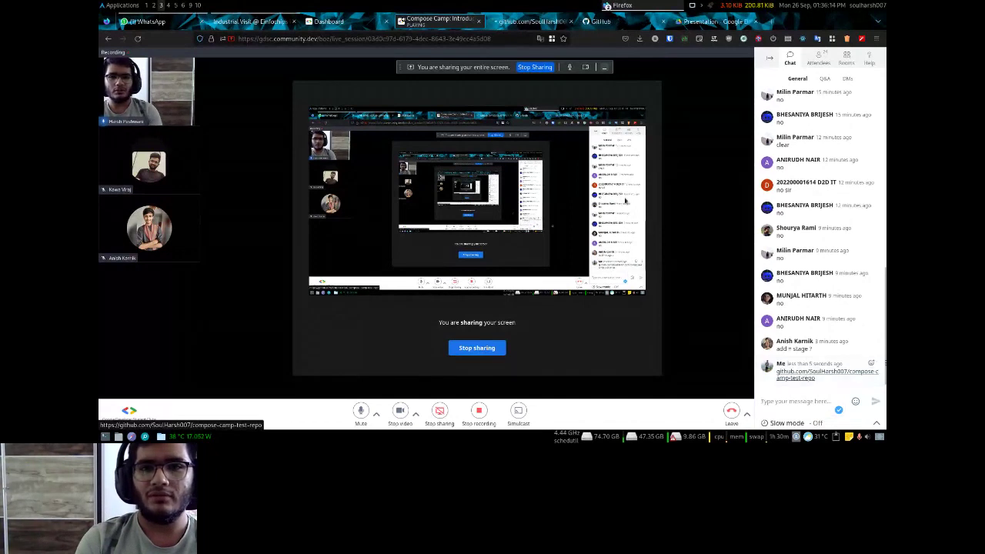
click(534, 22)
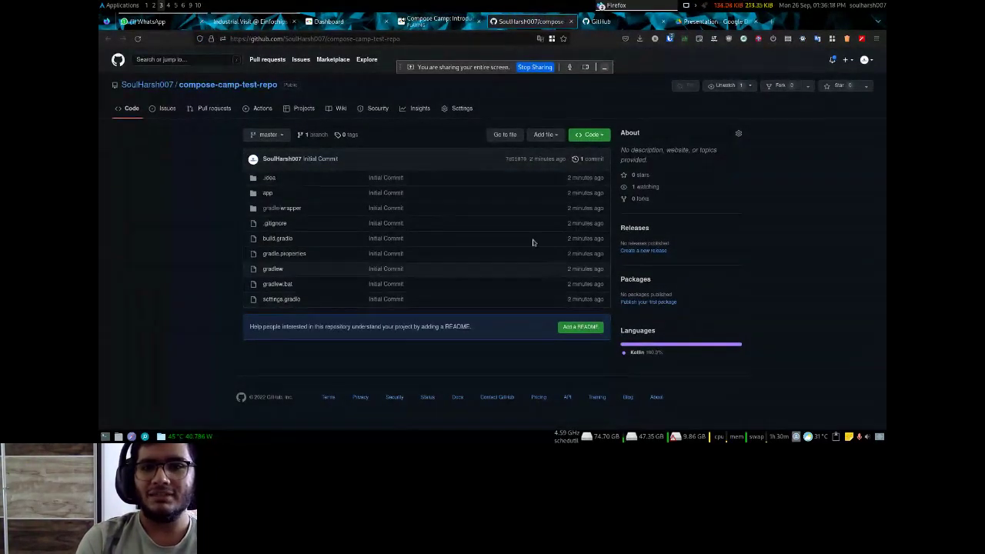
middle_click(523, 23)
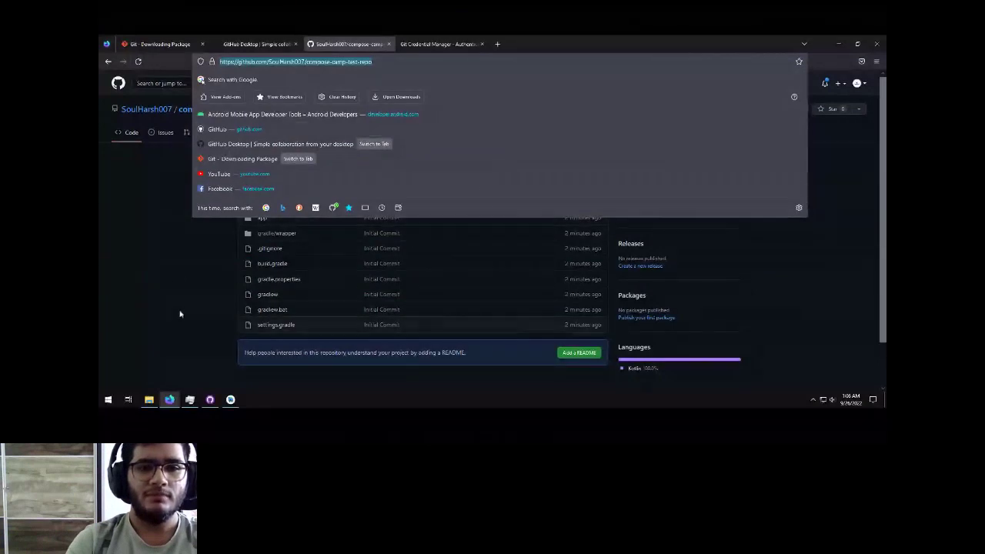
Dismiss the address suggestions, minimize Android Studio, and reposition the restored browser window near the middle of the refreshed desktop
click(348, 266)
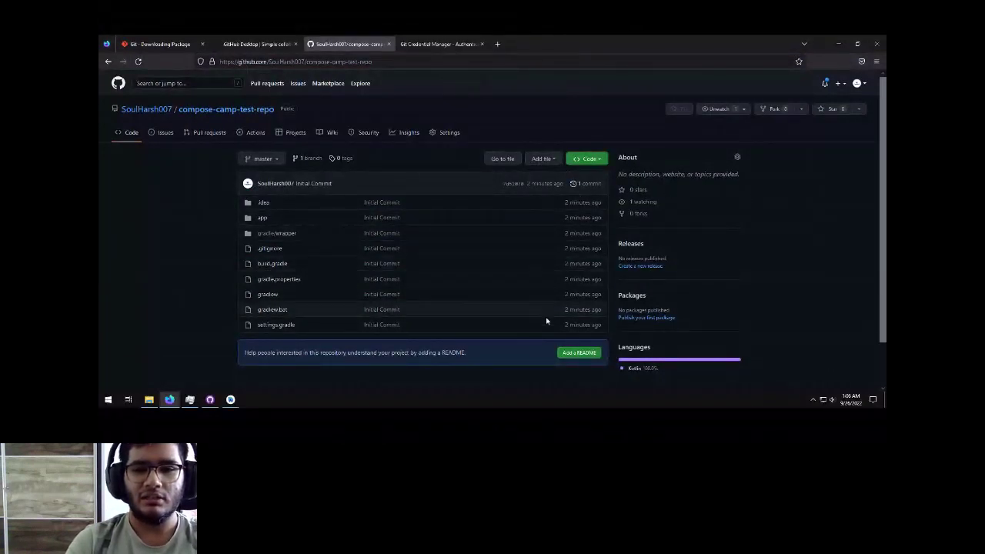
click(857, 44)
click(839, 40)
right_click(625, 228)
click(681, 254)
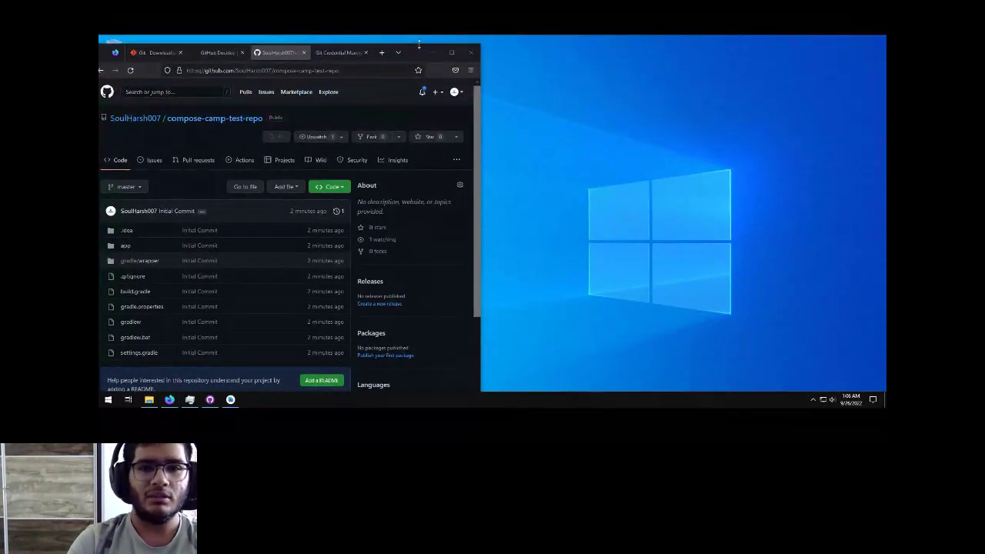
drag(419, 56, 634, 49)
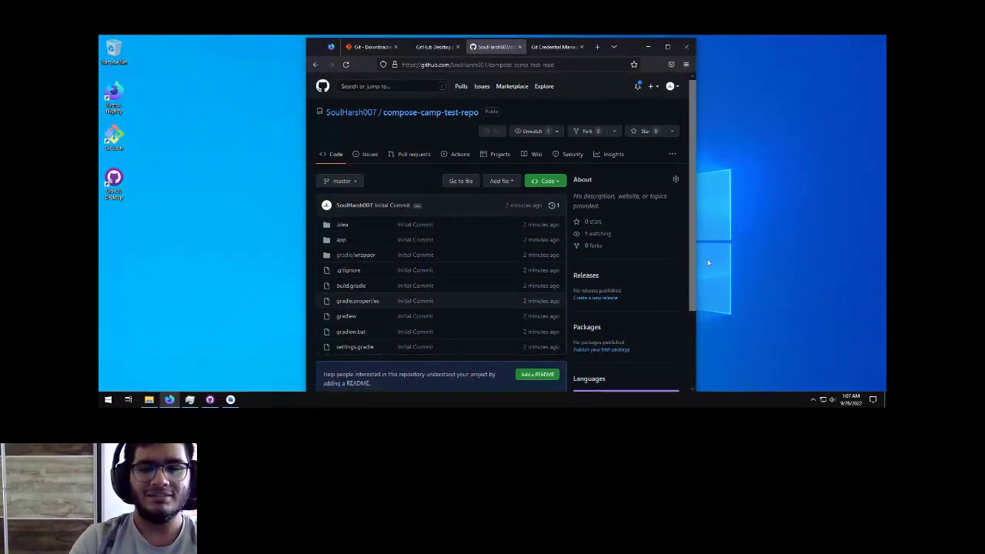
Check the live session's chat for participants' replies and return to the Windows desktop
key(super+2)
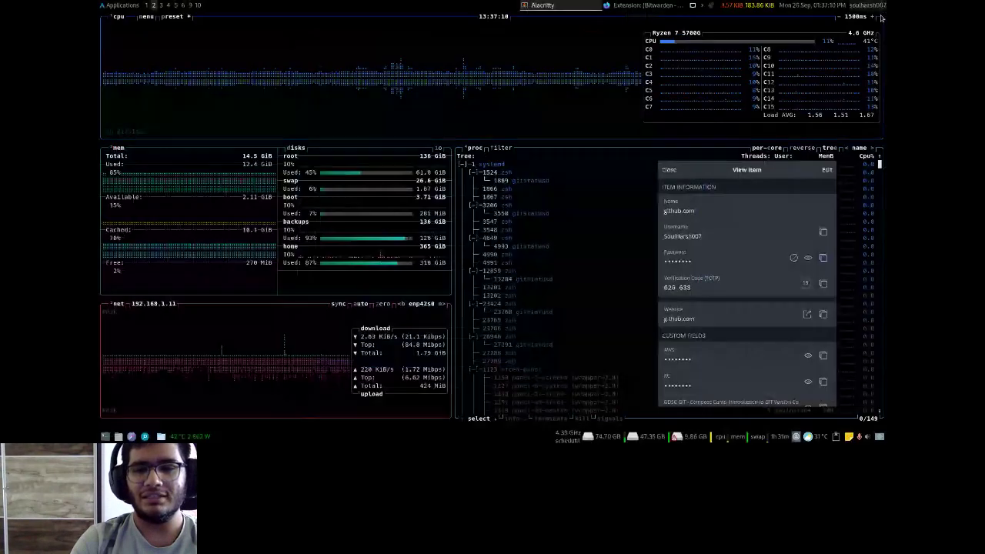
key(super+3)
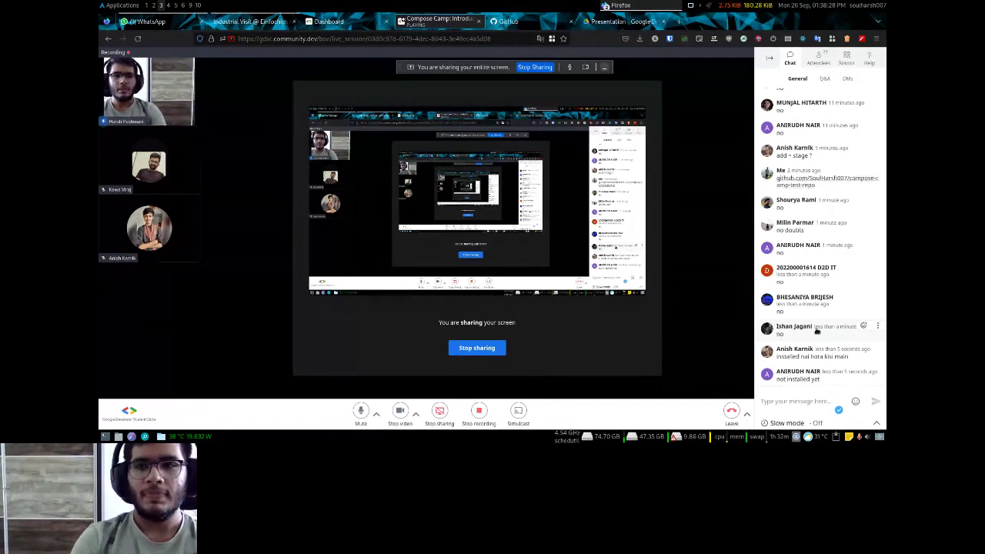
key(alt+Tab)
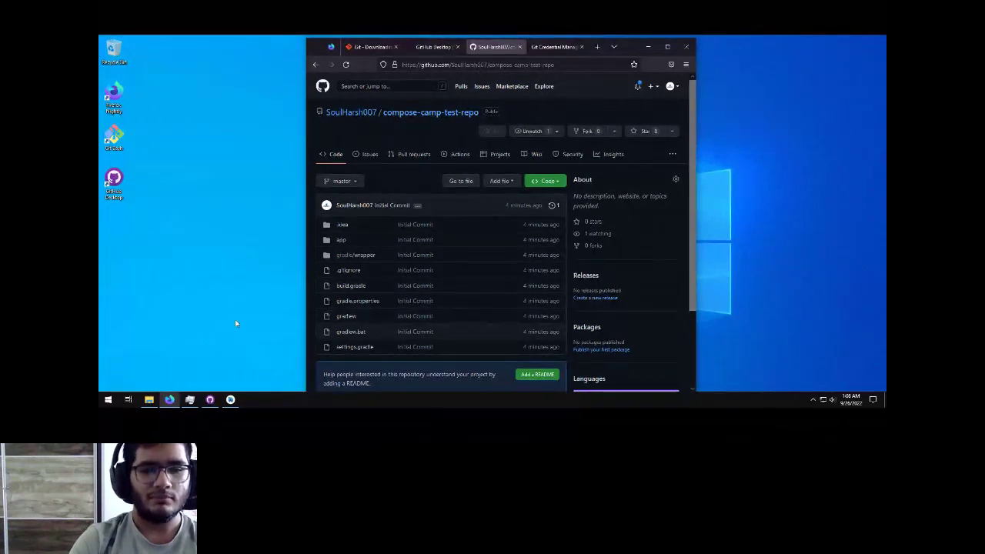
right_click(238, 257)
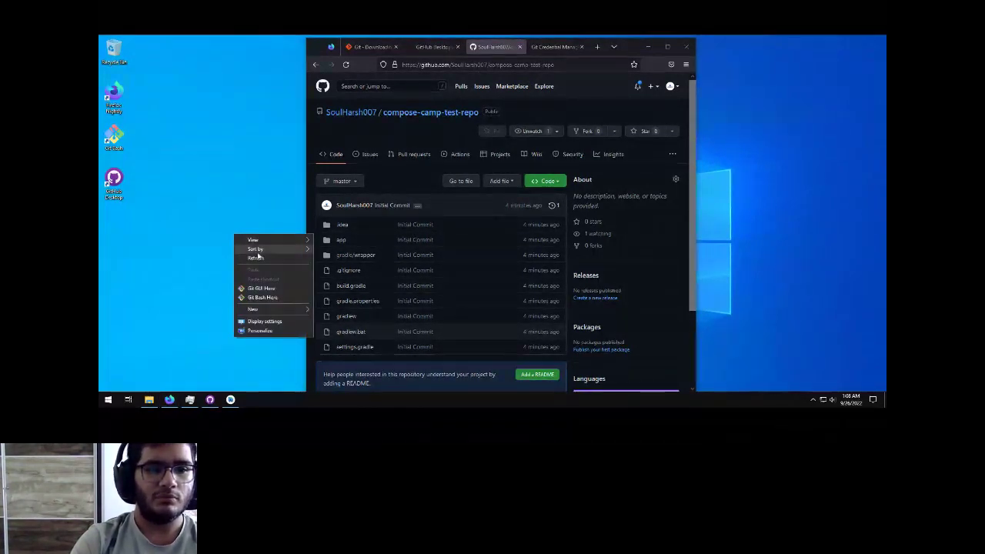
click(369, 248)
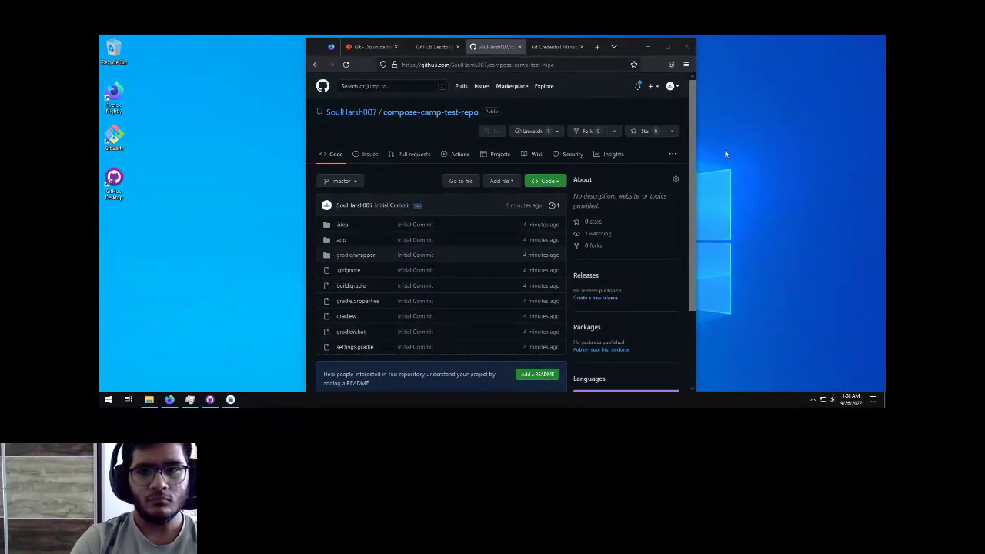
Minimize the browser, bring up and reposition the GitHub Desktop window, and minimize Android Studio after a brief check
click(648, 47)
click(209, 400)
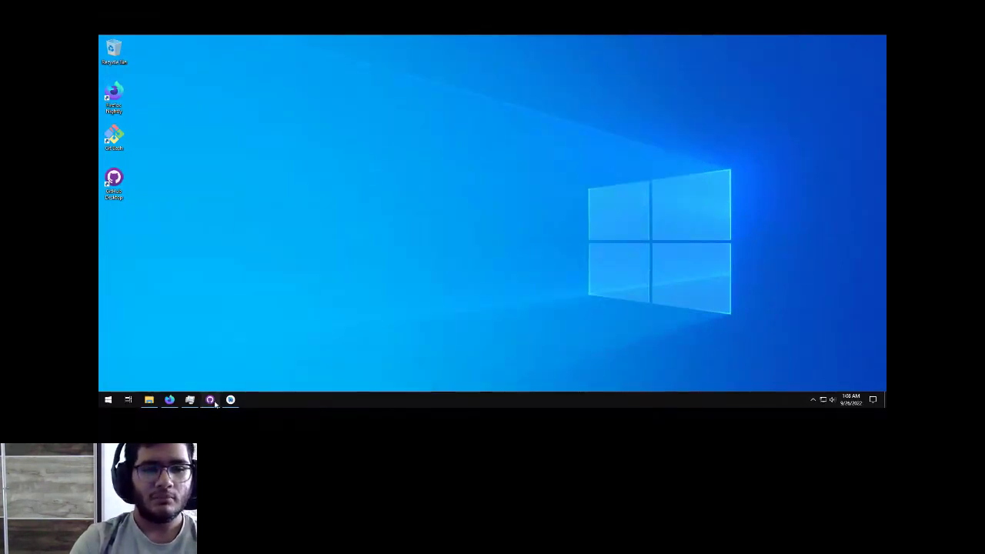
drag(694, 73, 614, 81)
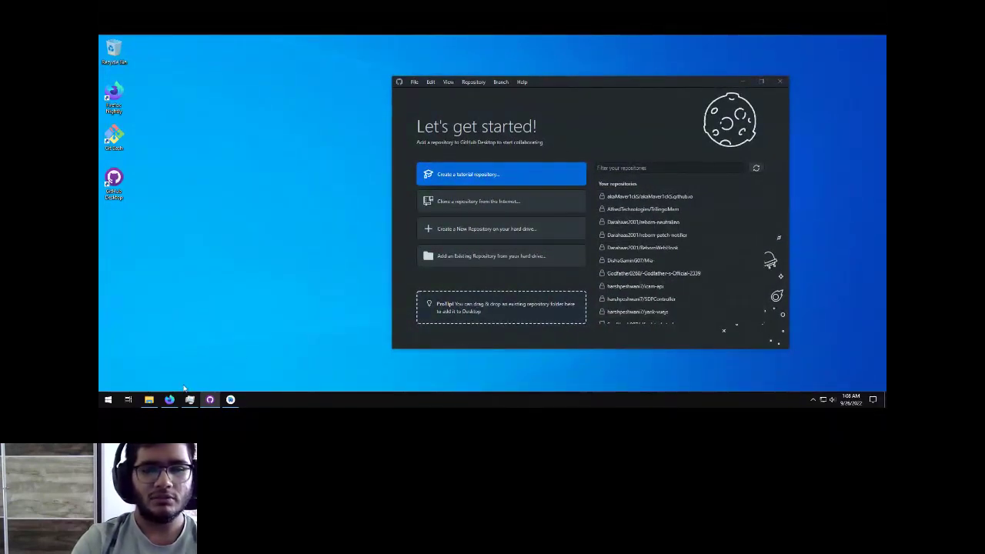
click(230, 400)
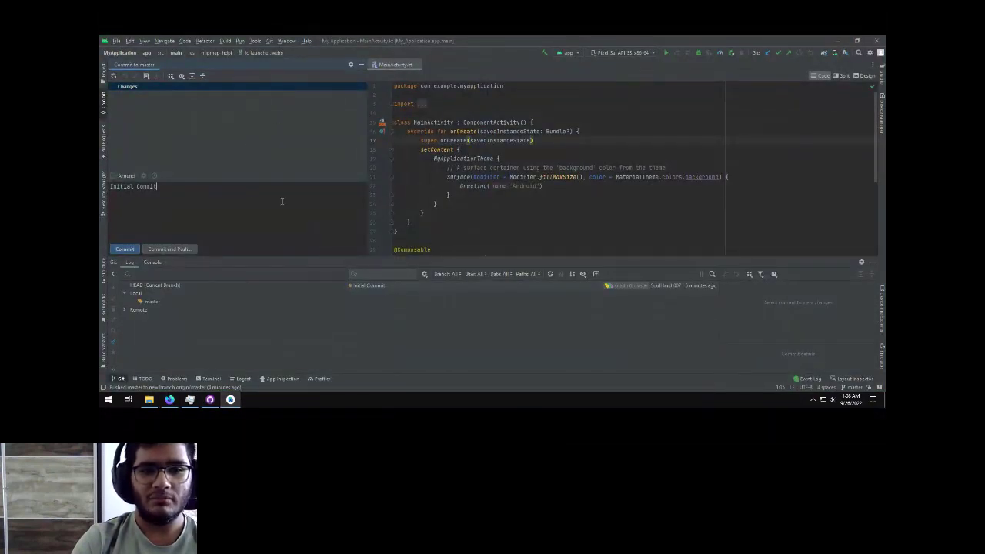
click(837, 40)
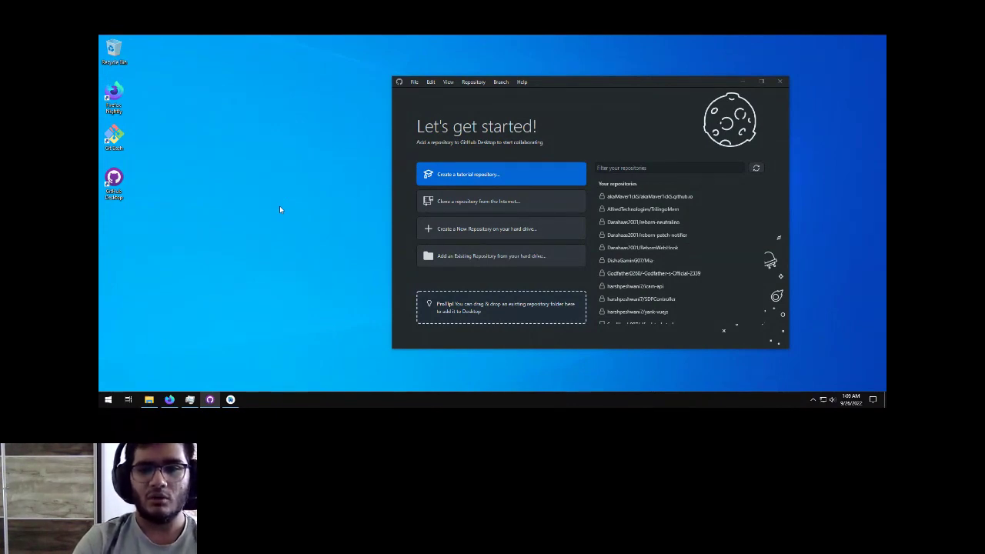
Check the live session's chat for new participant replies, return to the Windows workspace, and refresh the desktop
key(super+2)
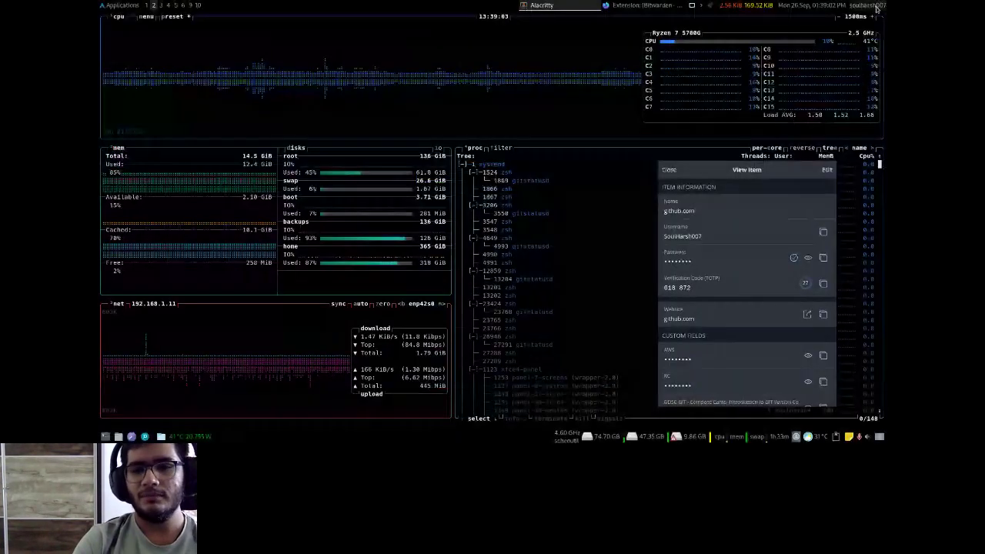
key(super+3)
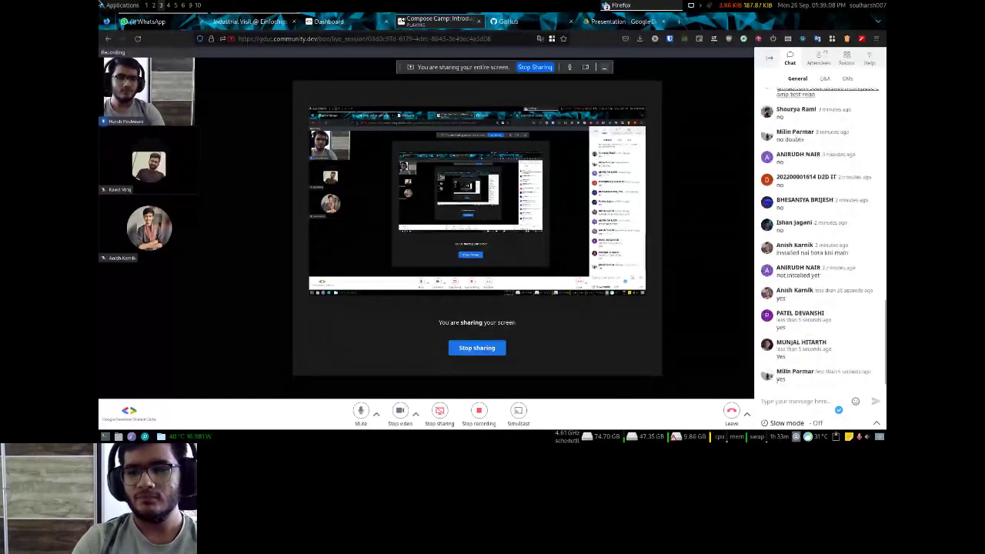
key(super+1)
right_click(275, 157)
click(287, 182)
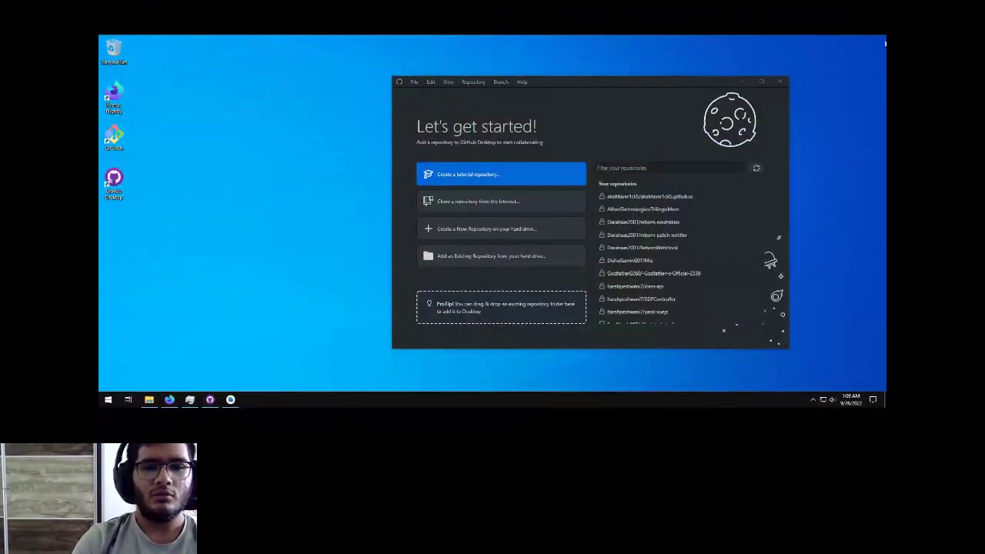
Minimize GitHub Desktop and create a new folder named "Test Repos" on the desktop
click(741, 82)
right_click(230, 183)
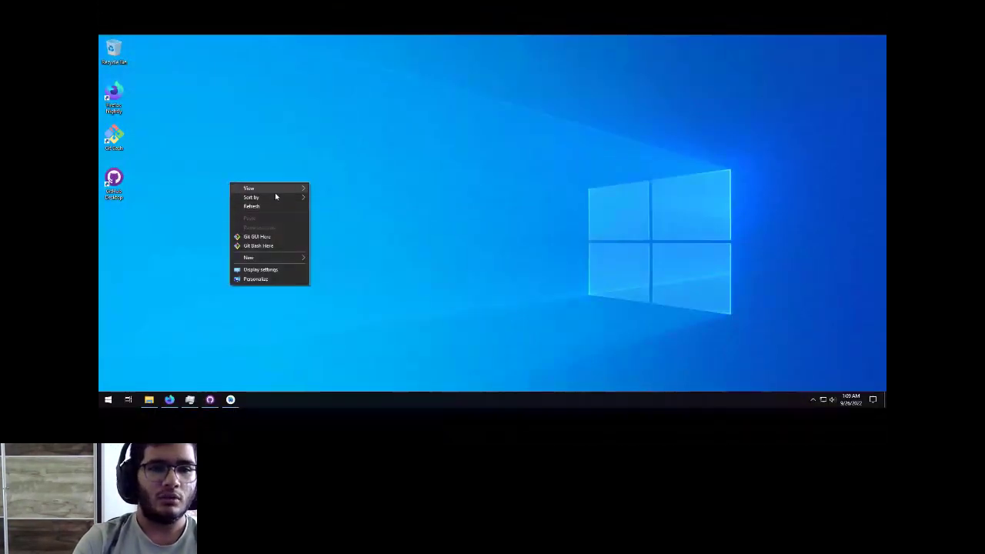
mouse_move(286, 257)
click(356, 257)
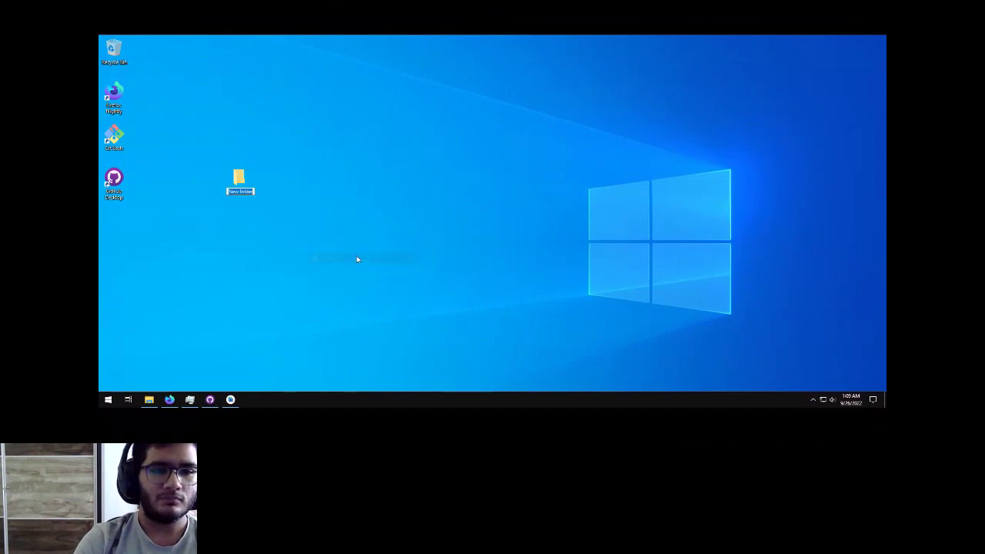
text(Test f)
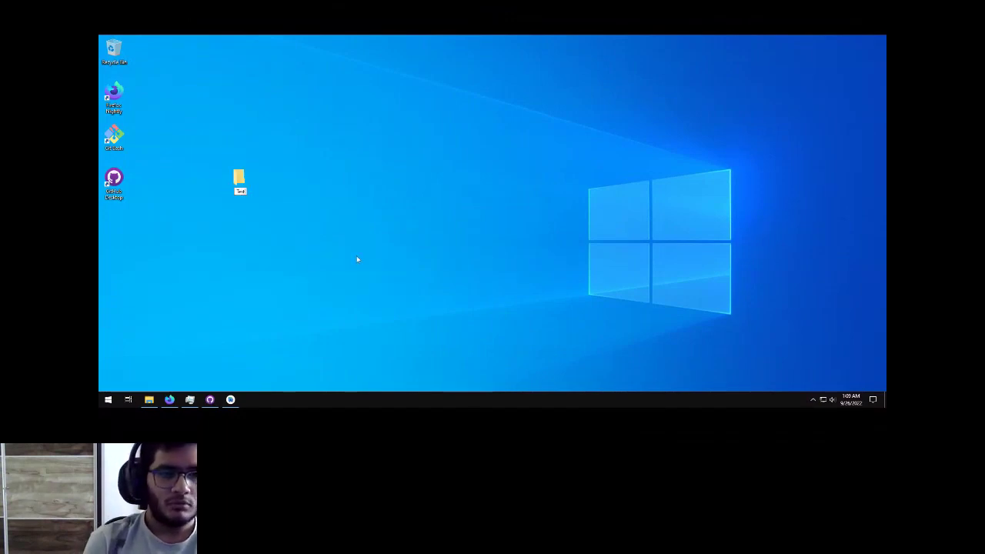
text(epos)
key(Return)
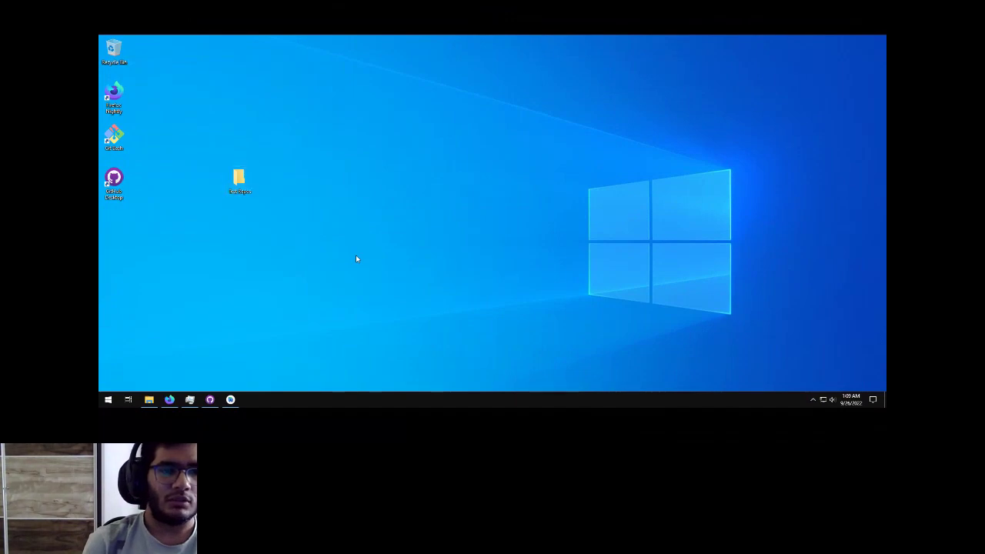
Open the Test Repos folder and launch Git Bash inside it
key(Return)
right_click(598, 218)
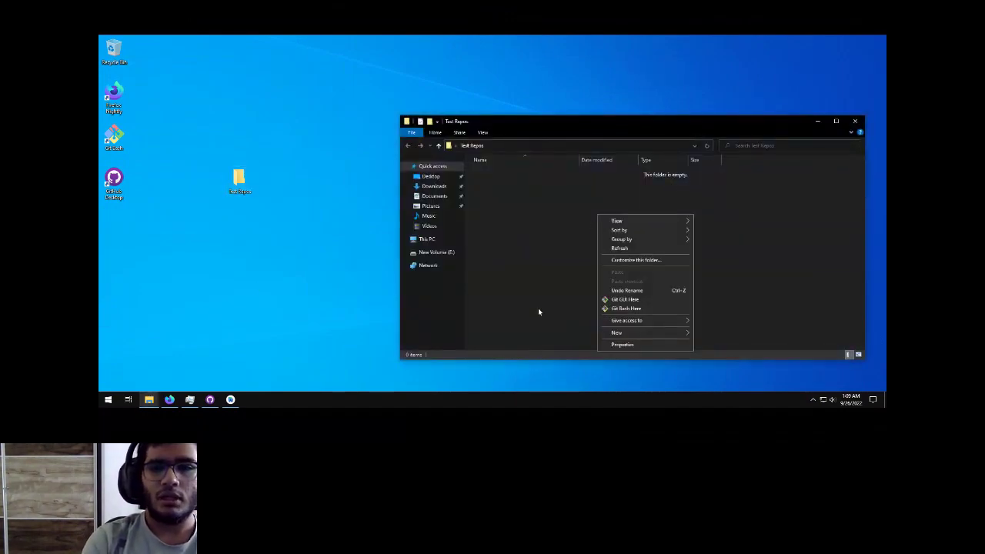
click(536, 248)
right_click(537, 246)
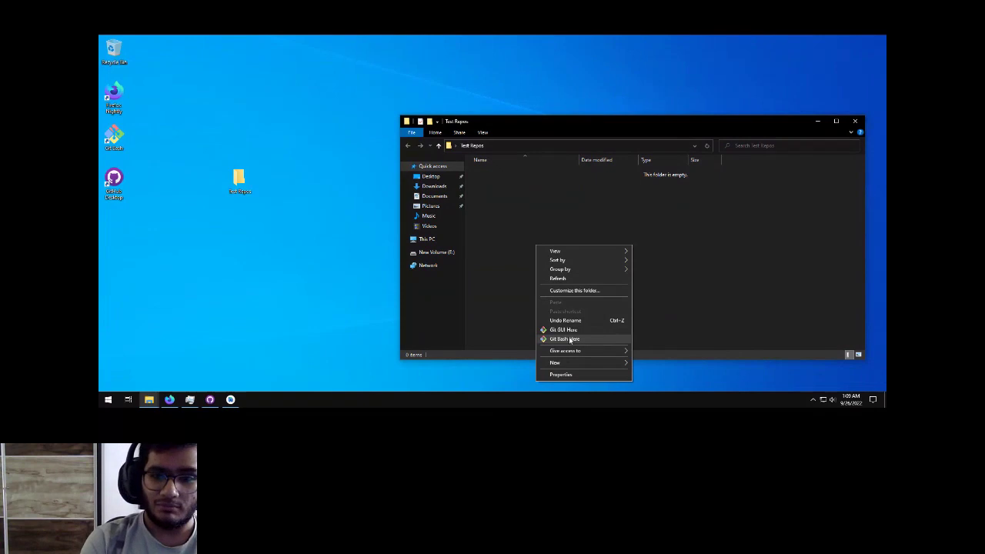
click(571, 340)
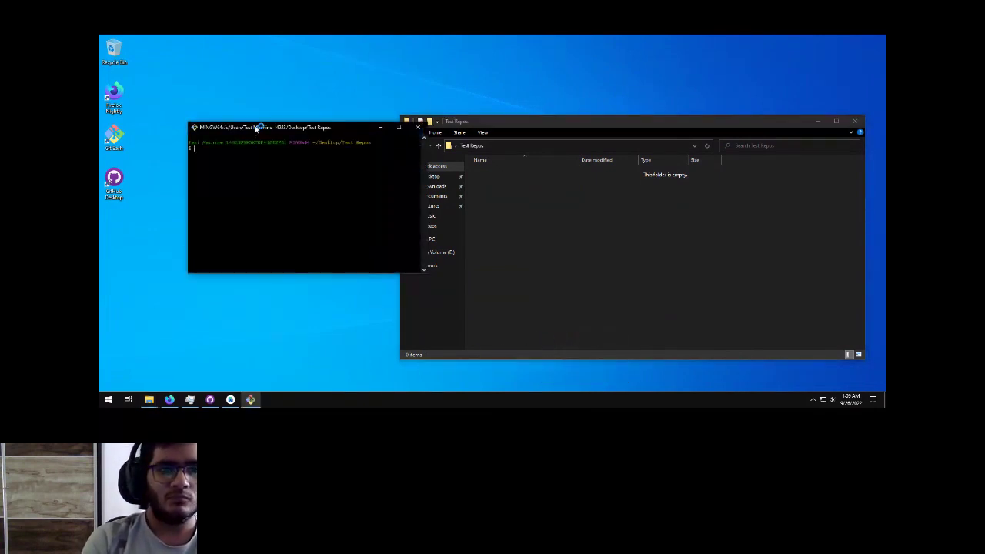
Reposition the Git Bash window near the middle of the desktop at its normal size and minimize the Test Repos folder window
drag(256, 128, 245, 131)
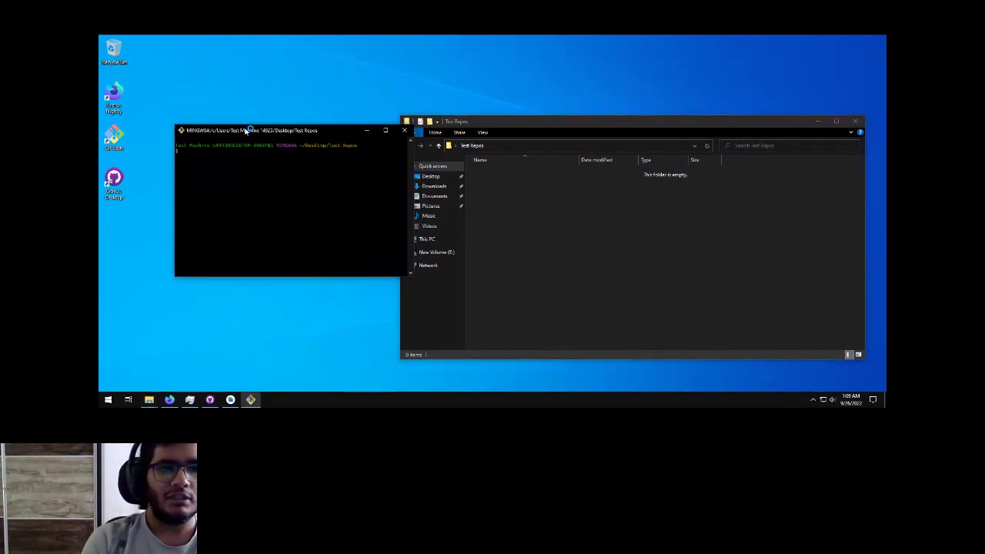
double_click(365, 132)
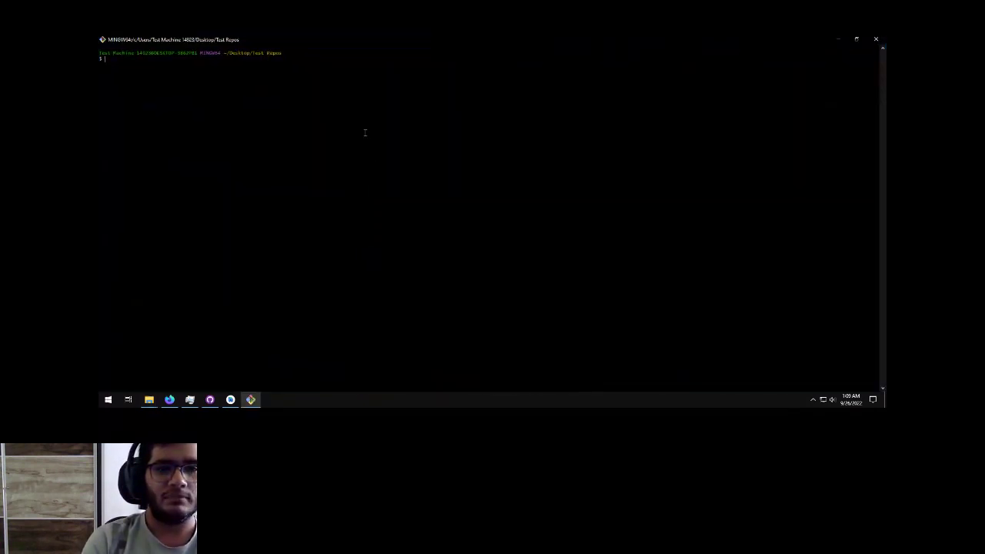
click(857, 39)
drag(301, 130, 518, 138)
click(819, 121)
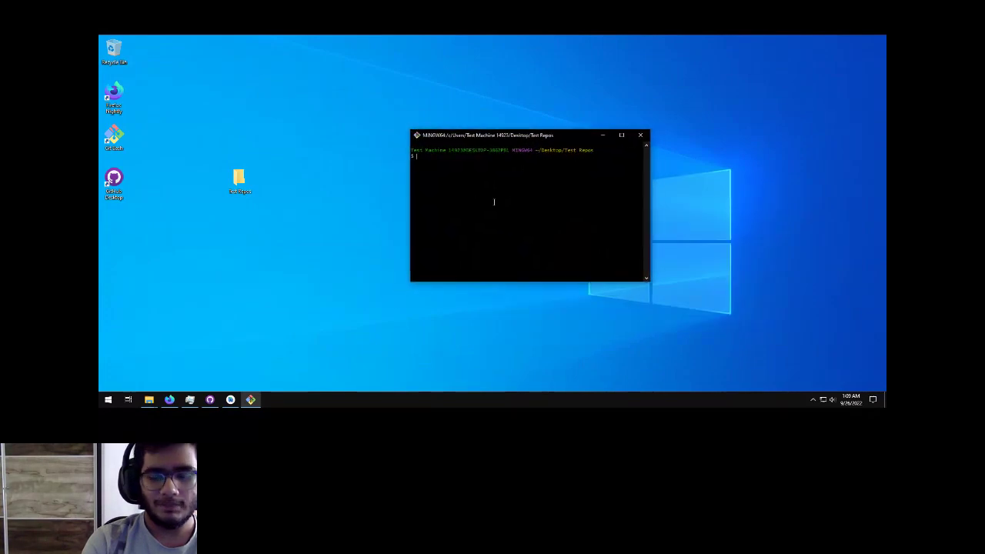
Look at the latest participant messages in the live session's chat and return to the Git Bash window
key(super+2)
key(super+3)
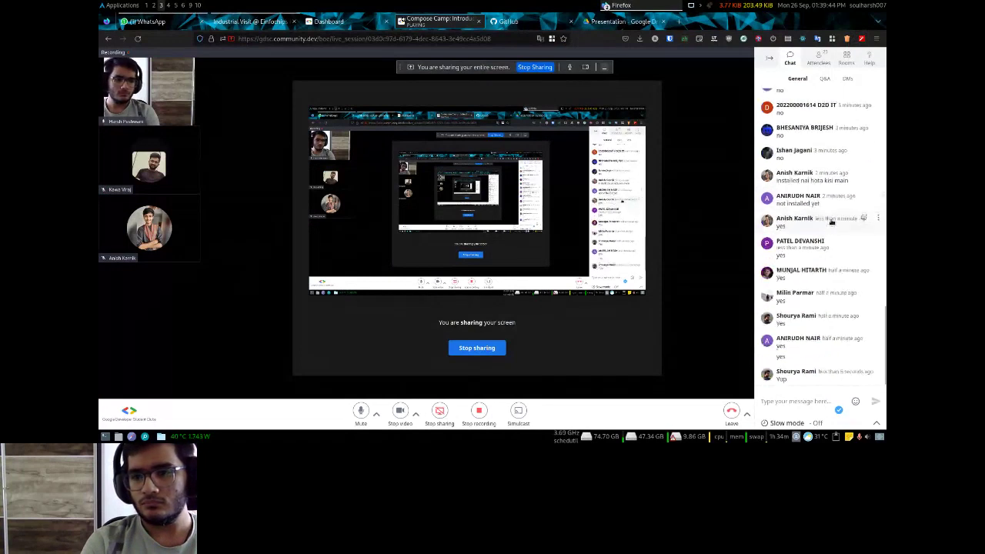
key(super+2)
key(super+1)
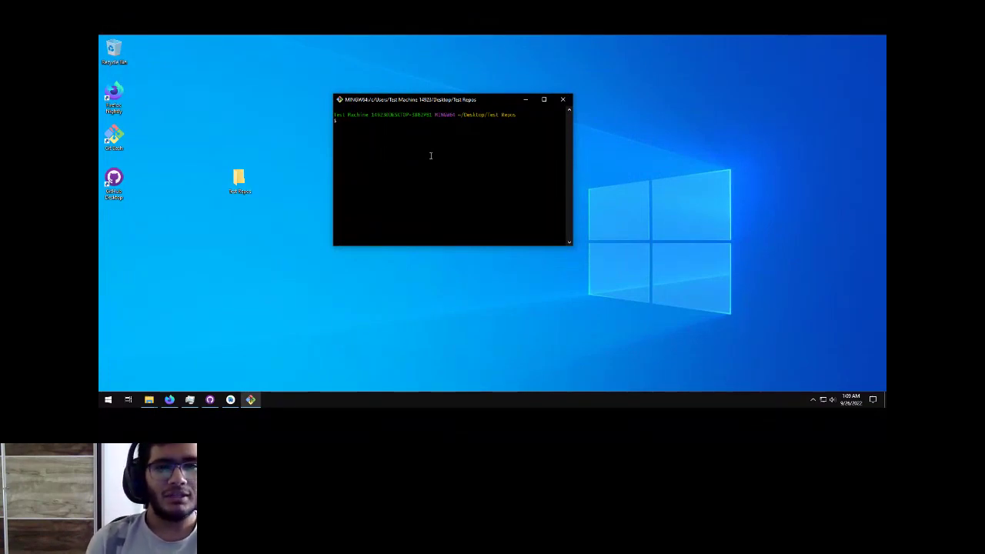
Check the installed Git version with git --version and list the folder's contents with ls in Git Bash
text(g)
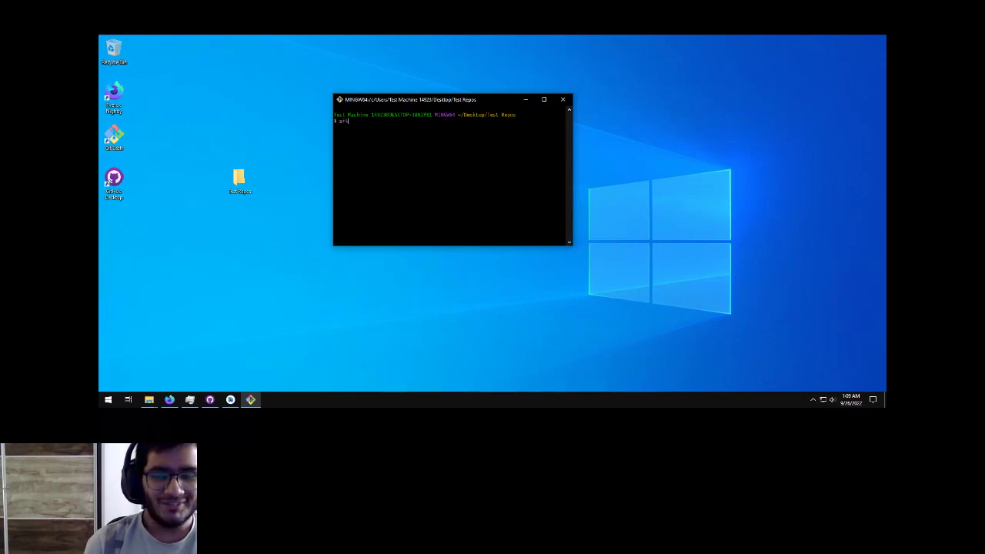
text(it --version)
key(Return)
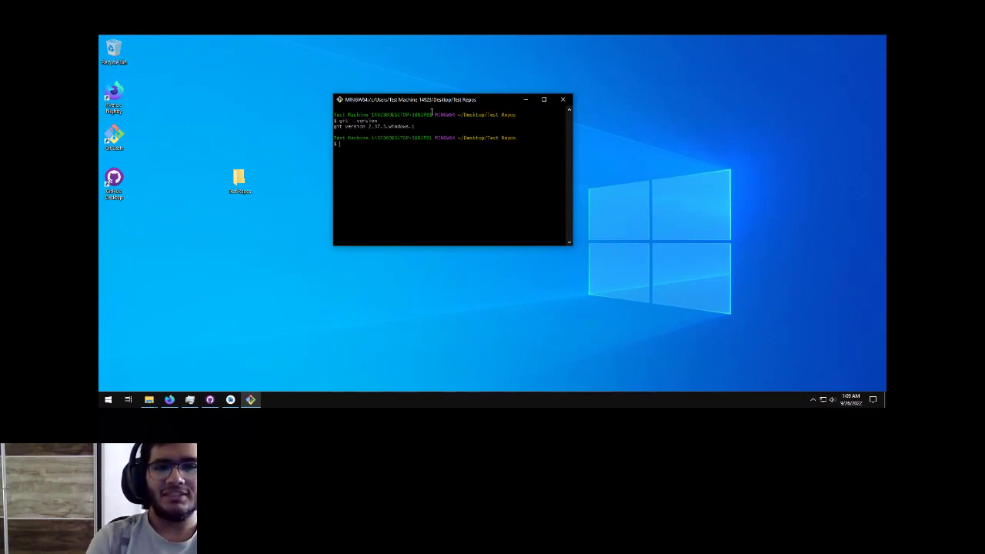
text(ls)
key(Return)
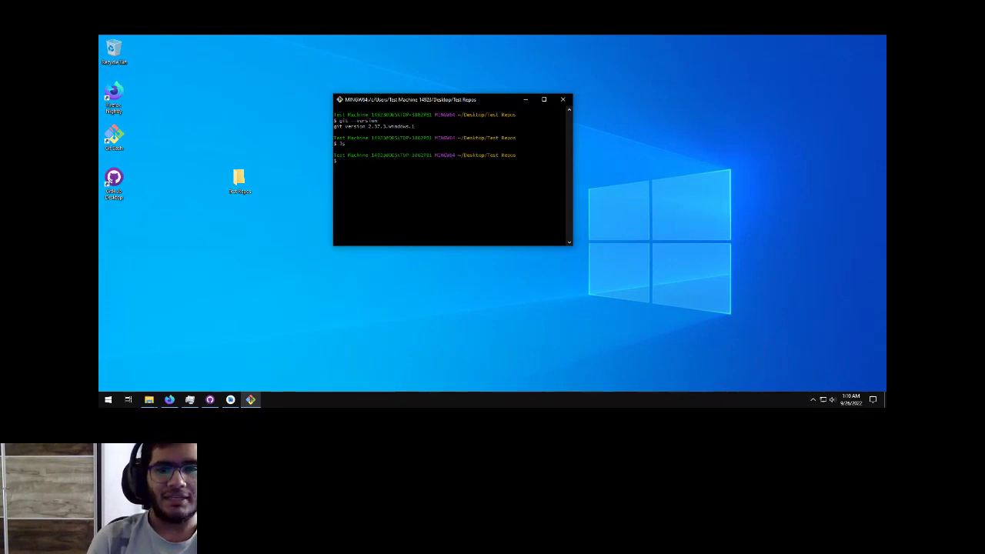
Copy the HTTPS clone URL of the compose-camp-test-repo repository from GitHub in Firefox and minimize the browser to return to Git Bash
click(169, 399)
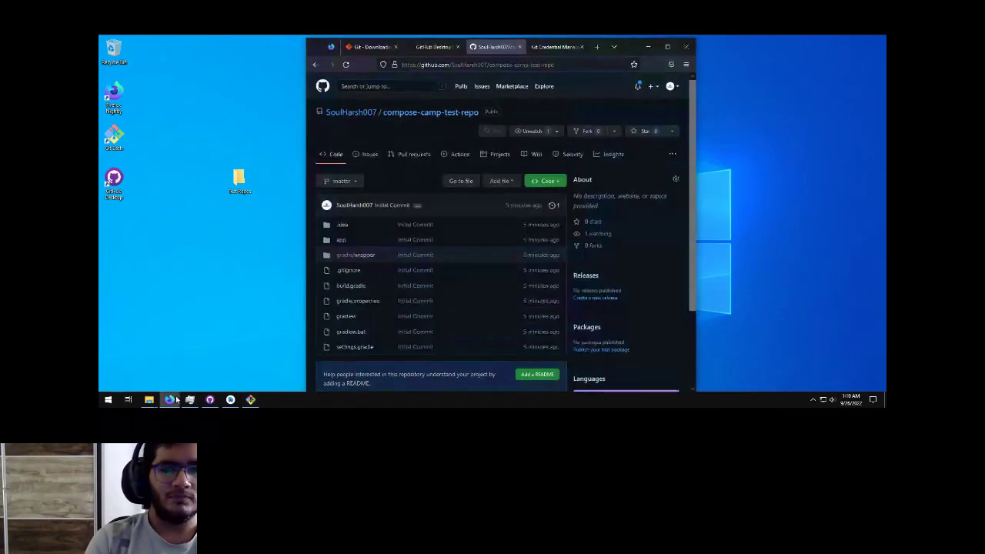
click(547, 181)
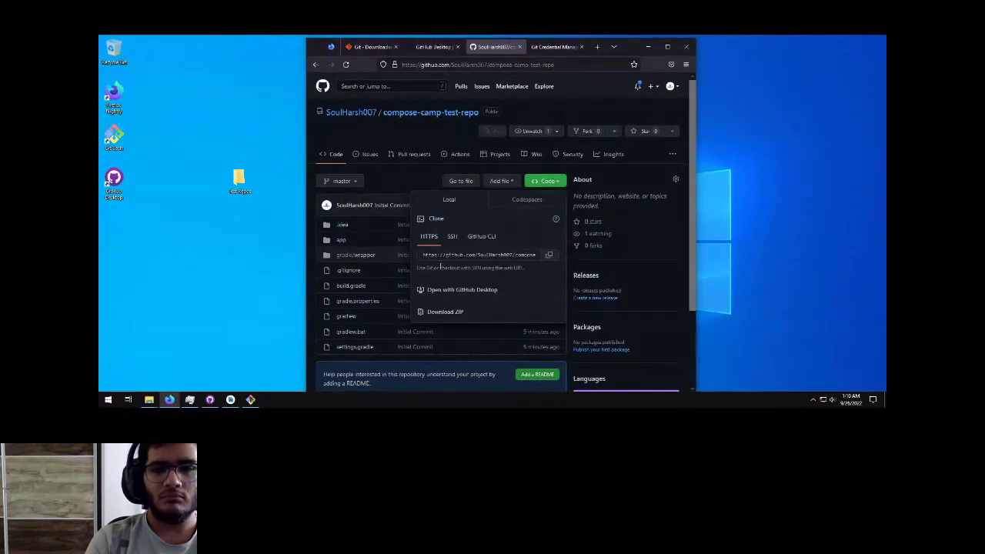
click(549, 254)
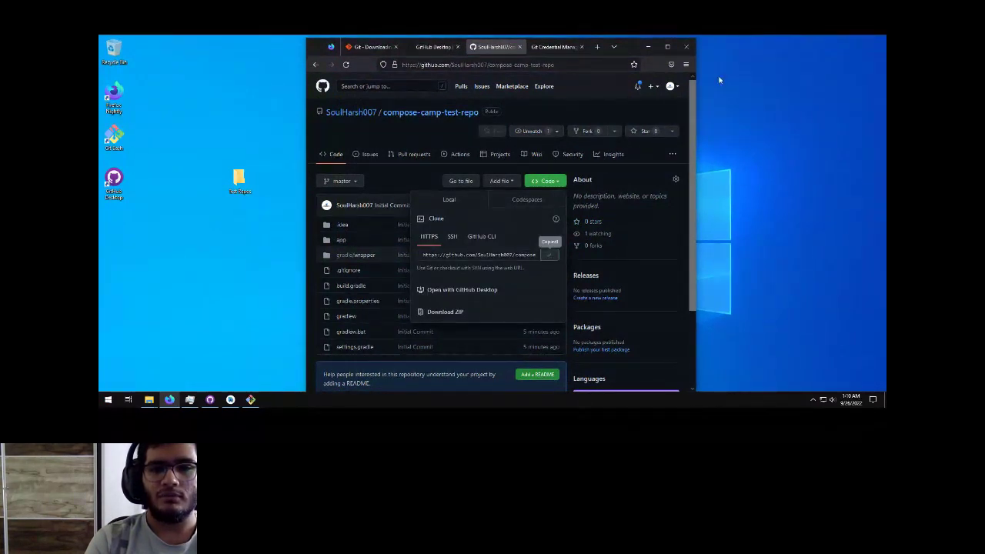
click(649, 47)
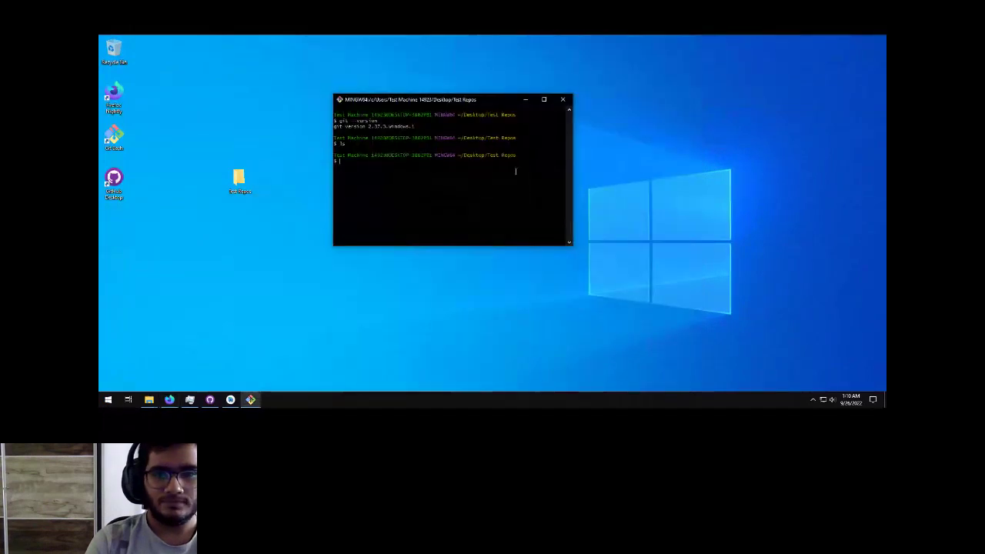